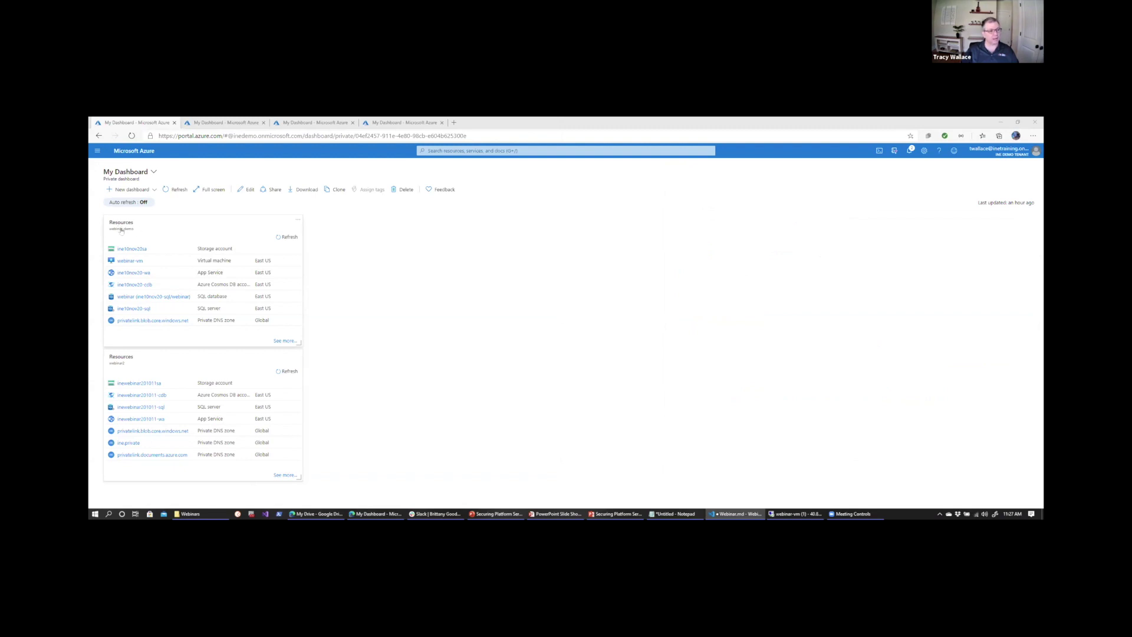
# Open the webinar-vnet virtual network from the webinar-demo resource group, with resources sorted by type
pyautogui.click(152, 234)
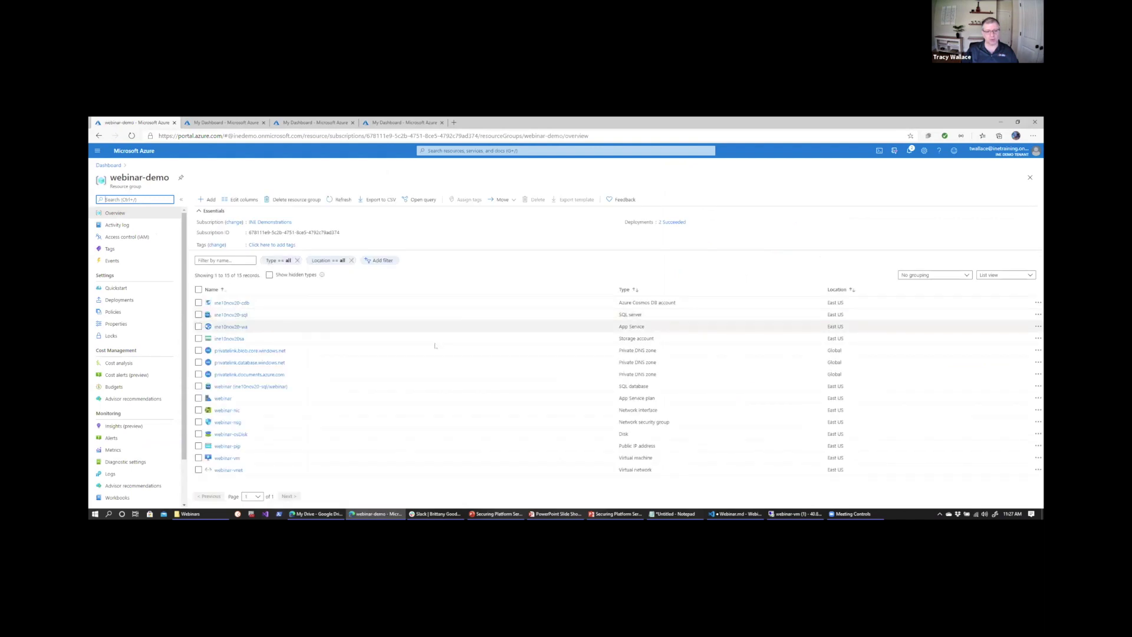
pyautogui.click(623, 290)
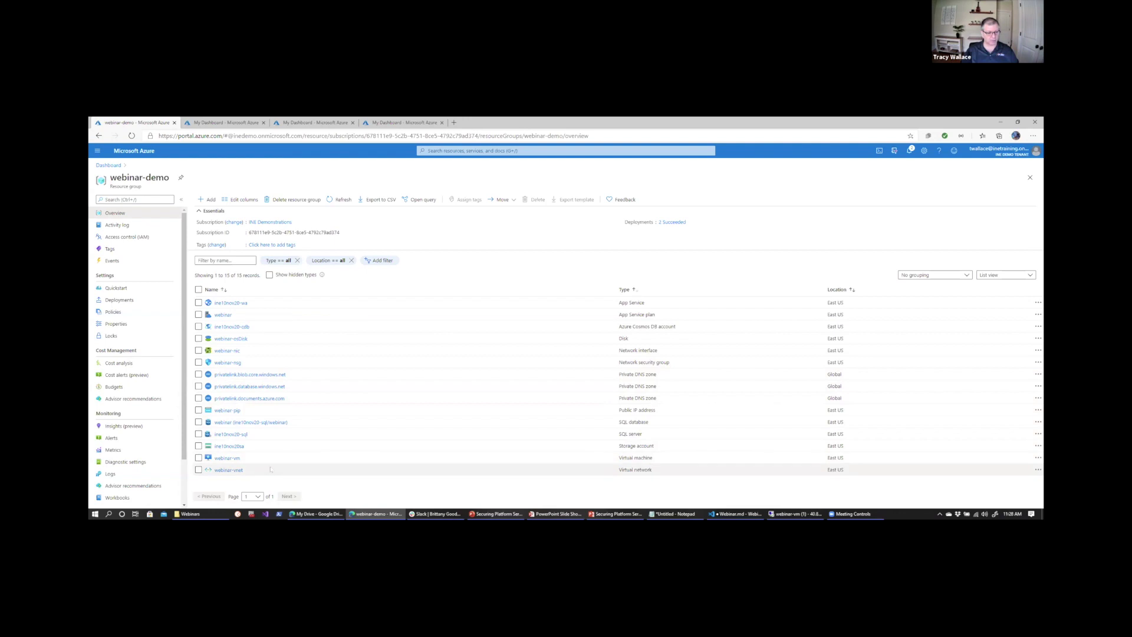
pyautogui.click(235, 472)
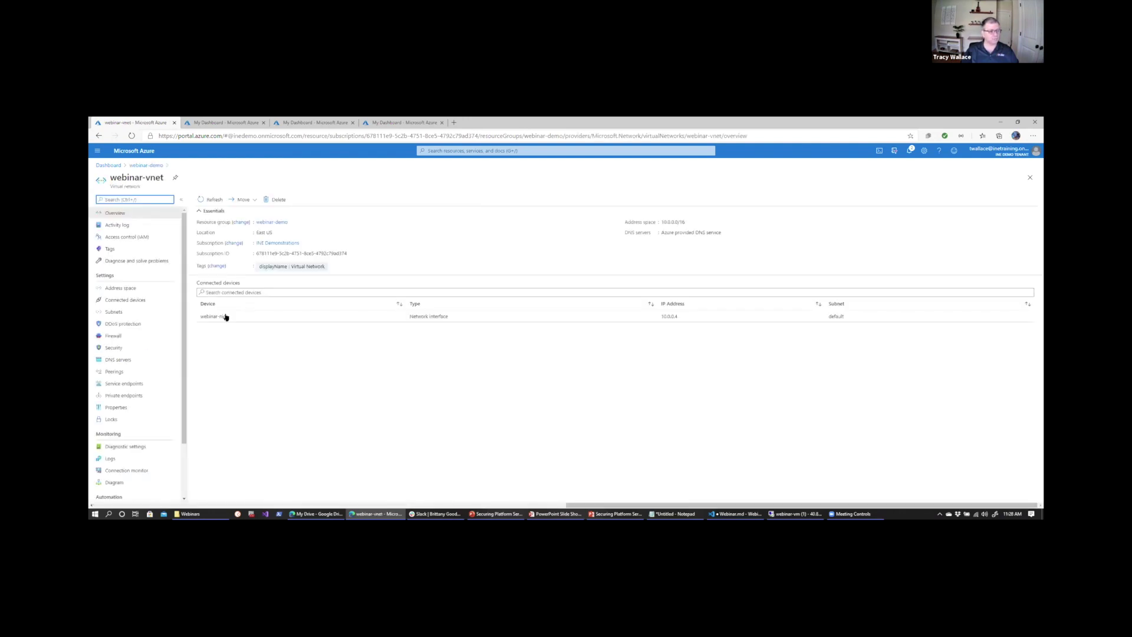
# Inspect the webinar-vnet topology diagram, then go back to the webinar-demo resource list
pyautogui.scroll(-2, 130, 349)
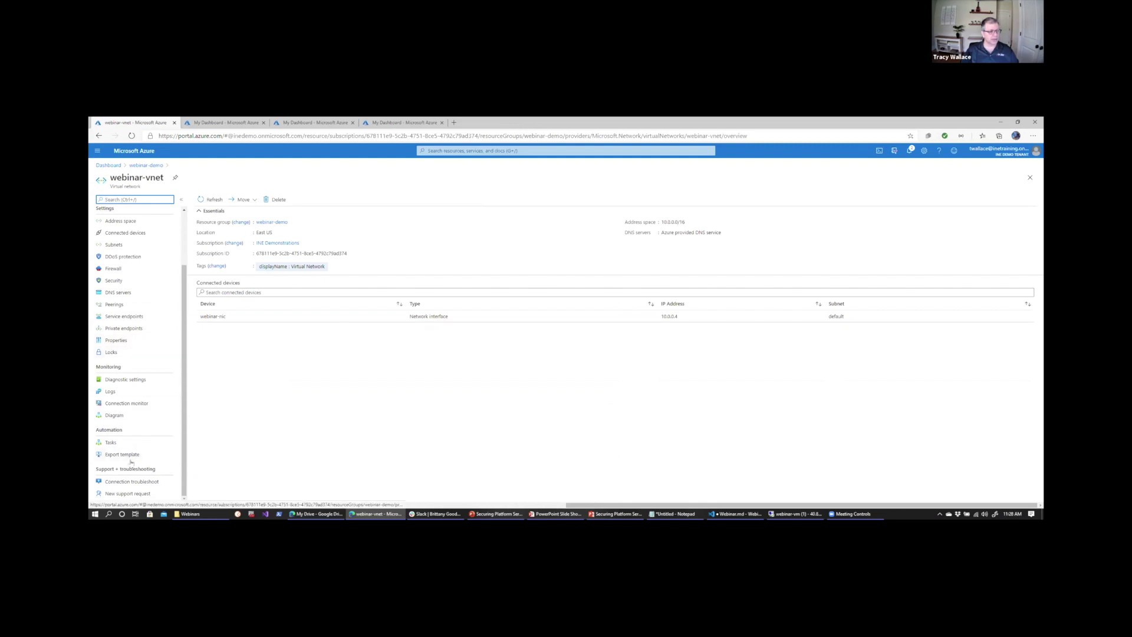
pyautogui.click(115, 416)
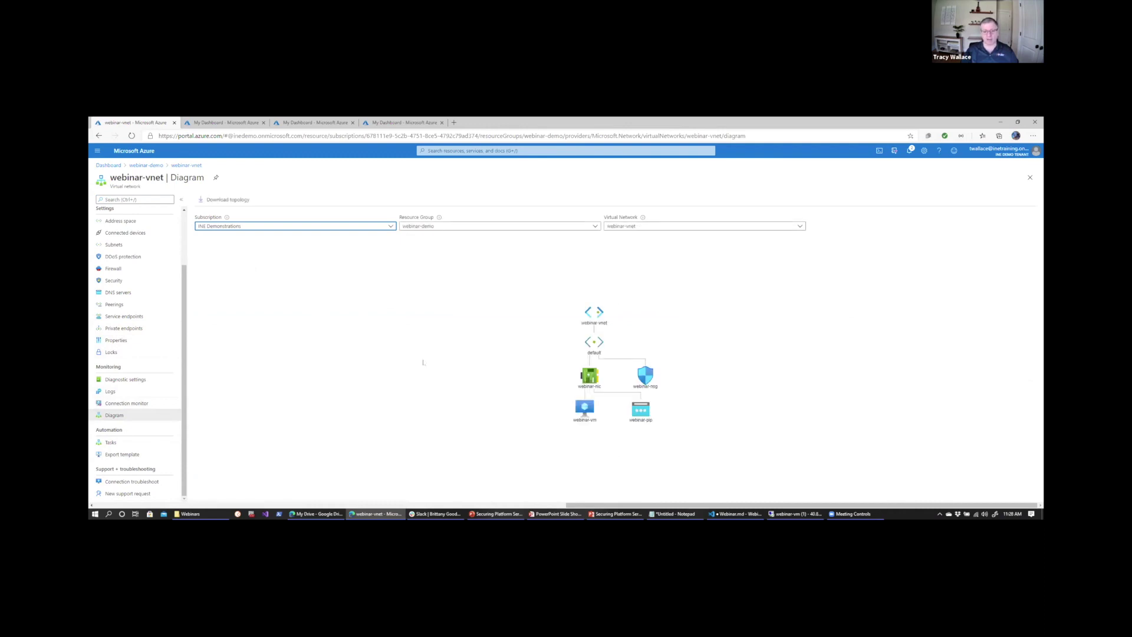
pyautogui.scroll(3, 437, 366)
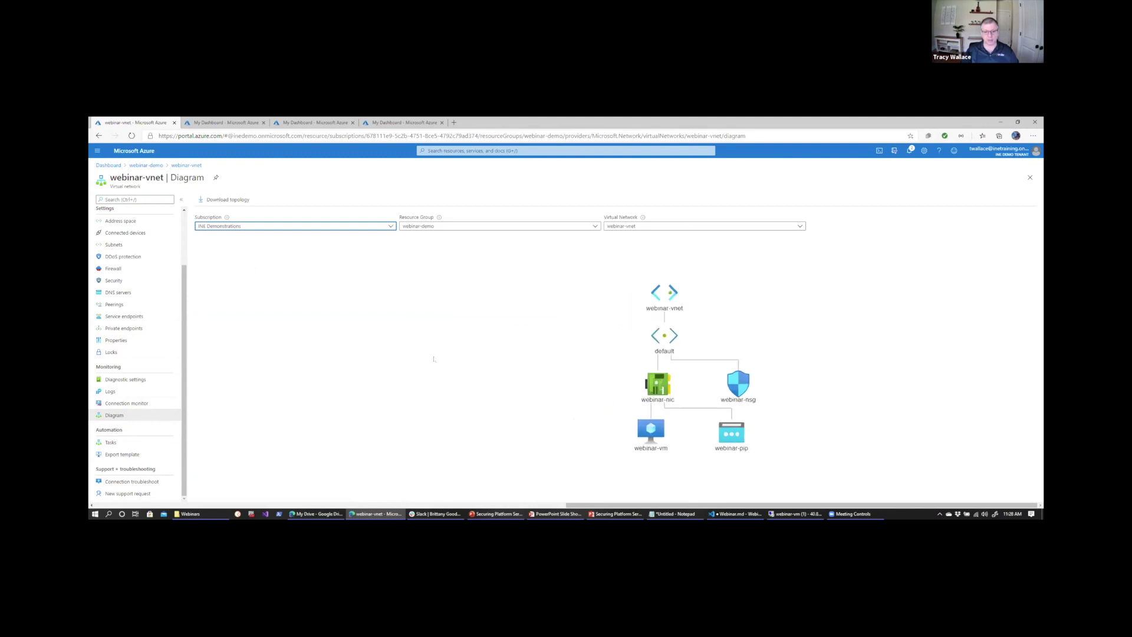
pyautogui.click(441, 372)
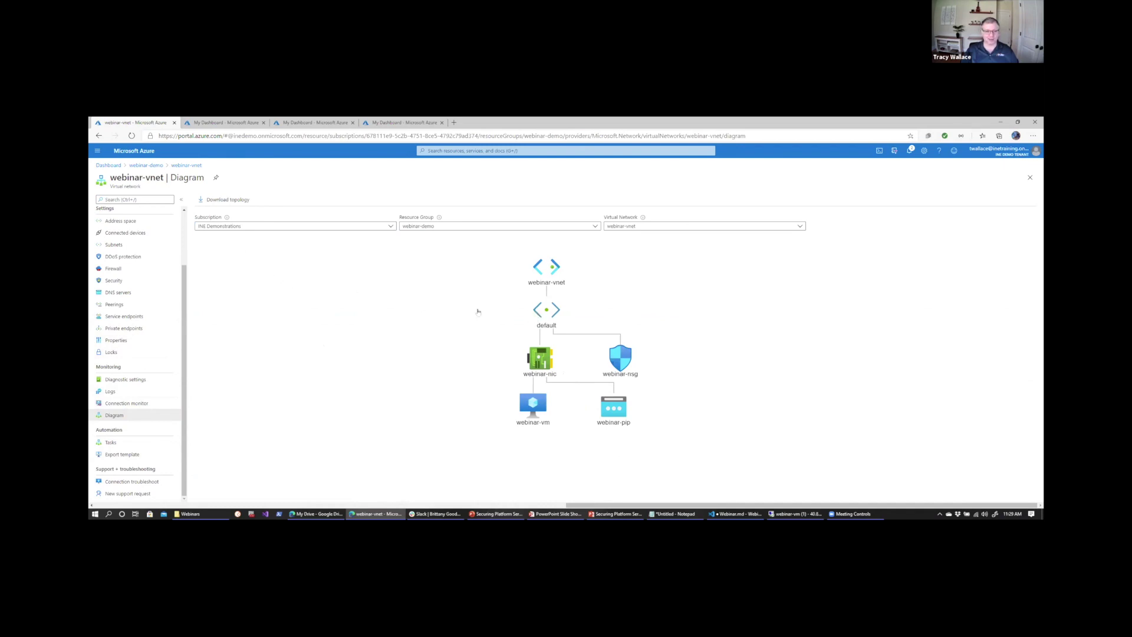
pyautogui.click(149, 166)
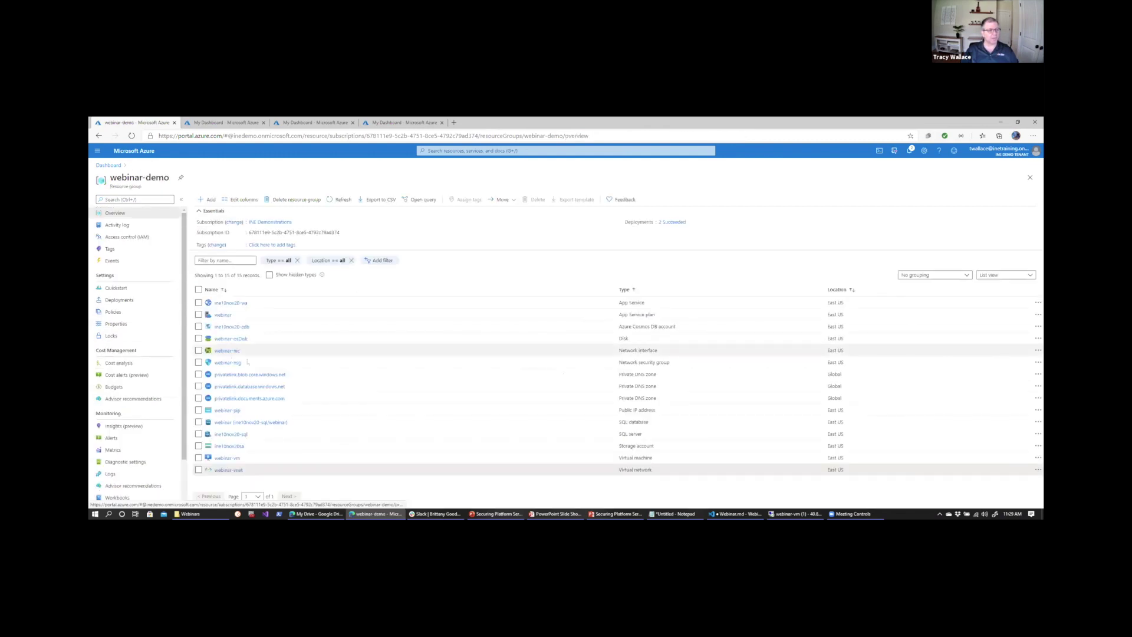
# Open the ine10nov20-wa web app and browse its live site
pyautogui.click(249, 321)
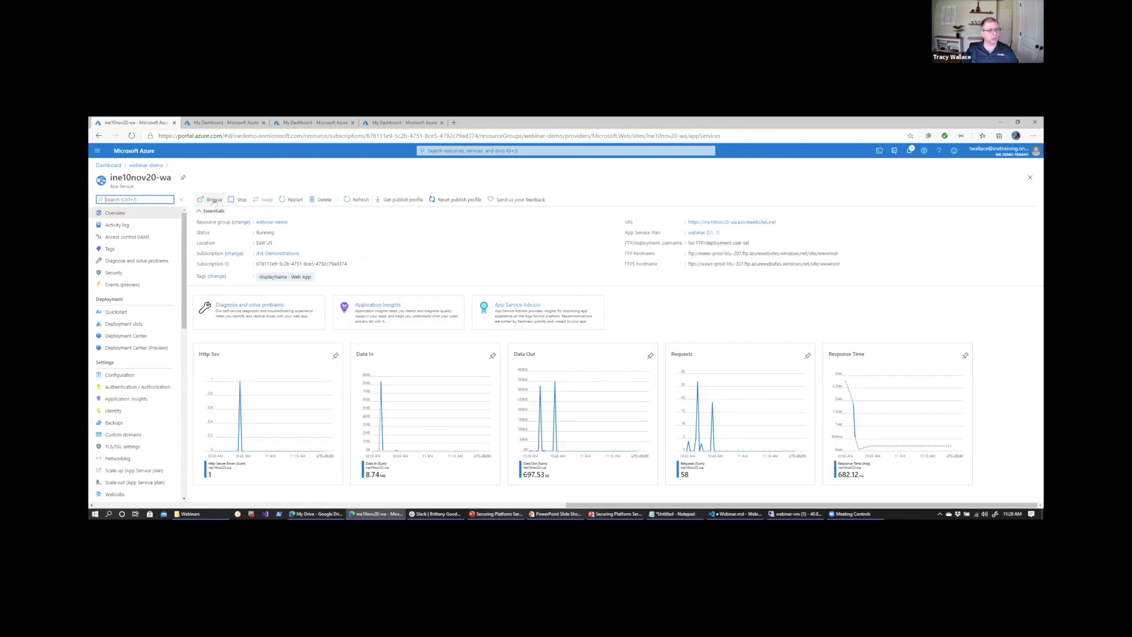
pyautogui.click(231, 197)
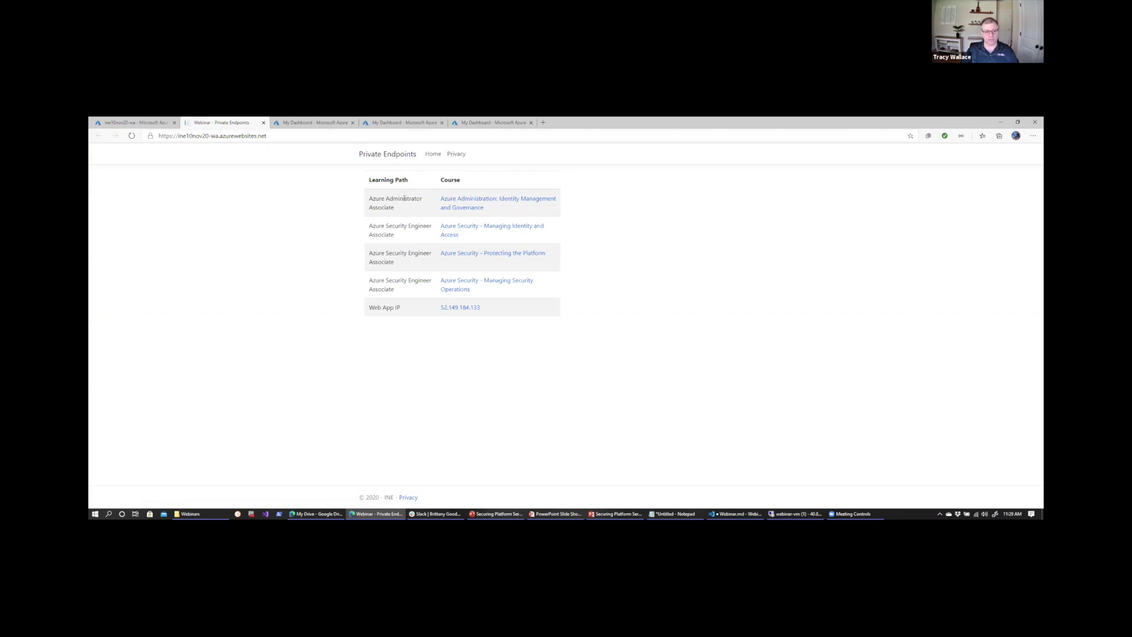
# View the Managing Identity and Access and Protecting the Platform courses, then return to the portal tab
pyautogui.click(473, 227)
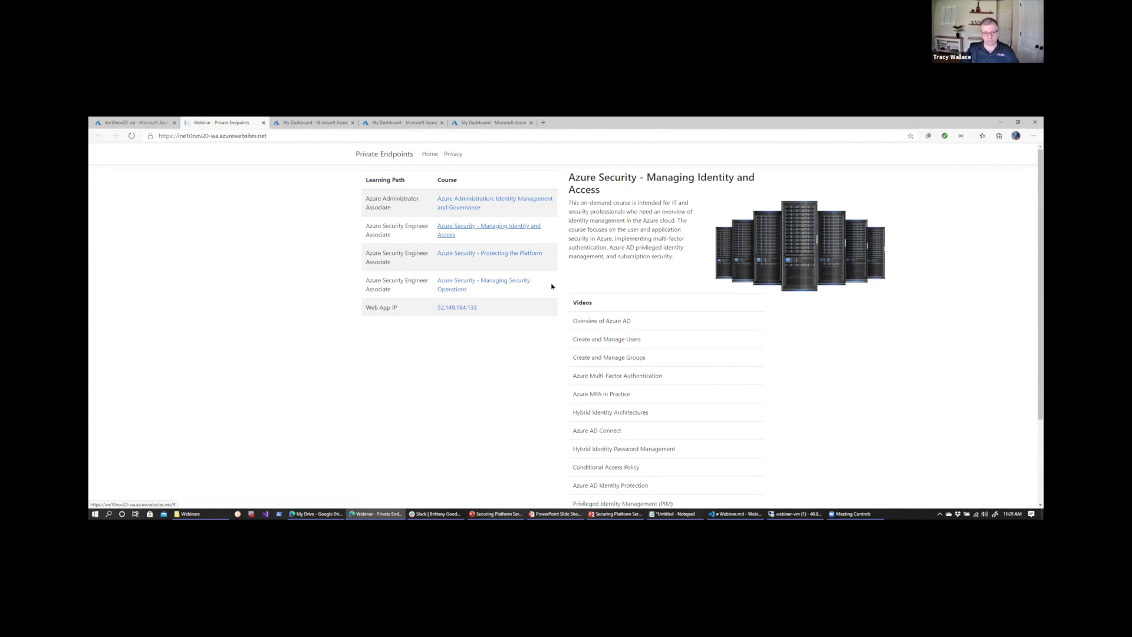
pyautogui.scroll(-3, 630, 335)
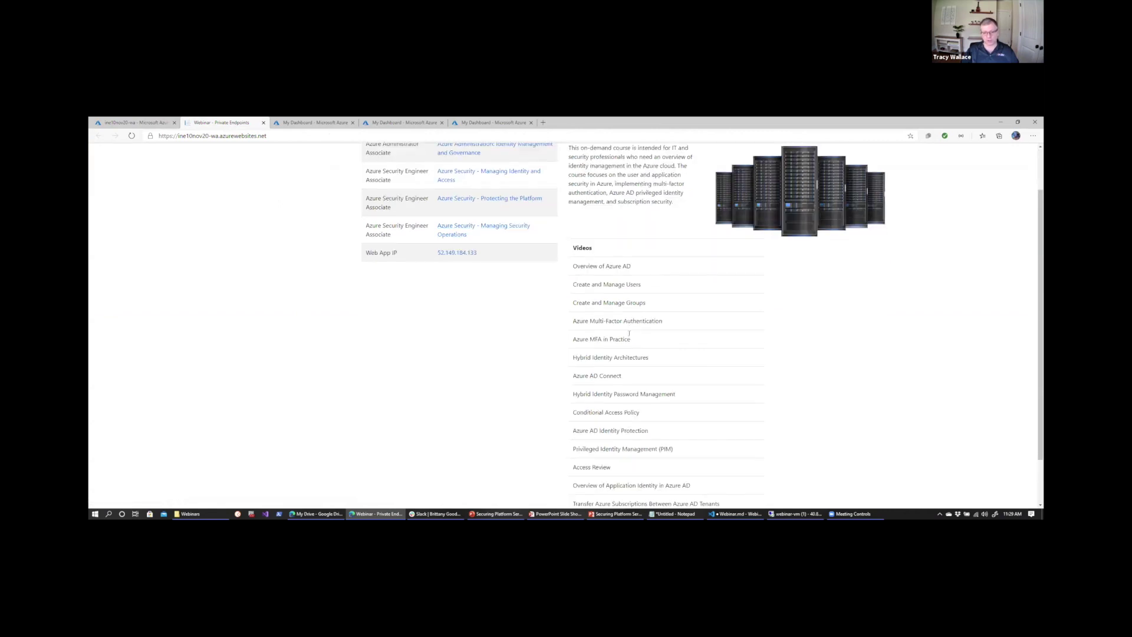
pyautogui.scroll(3, 629, 334)
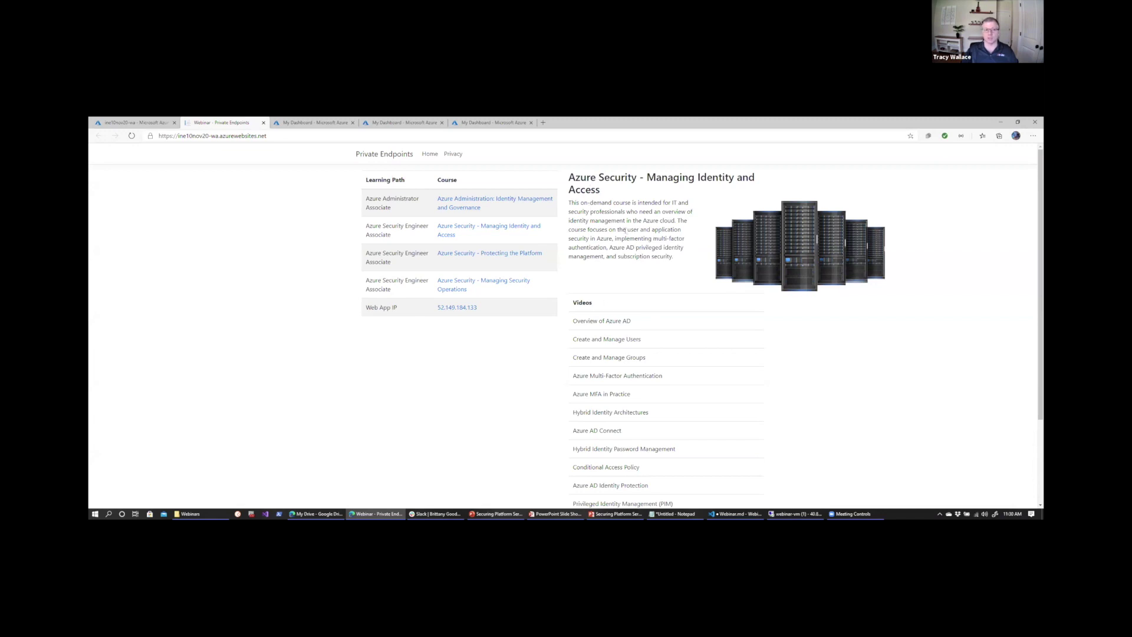
pyautogui.click(509, 253)
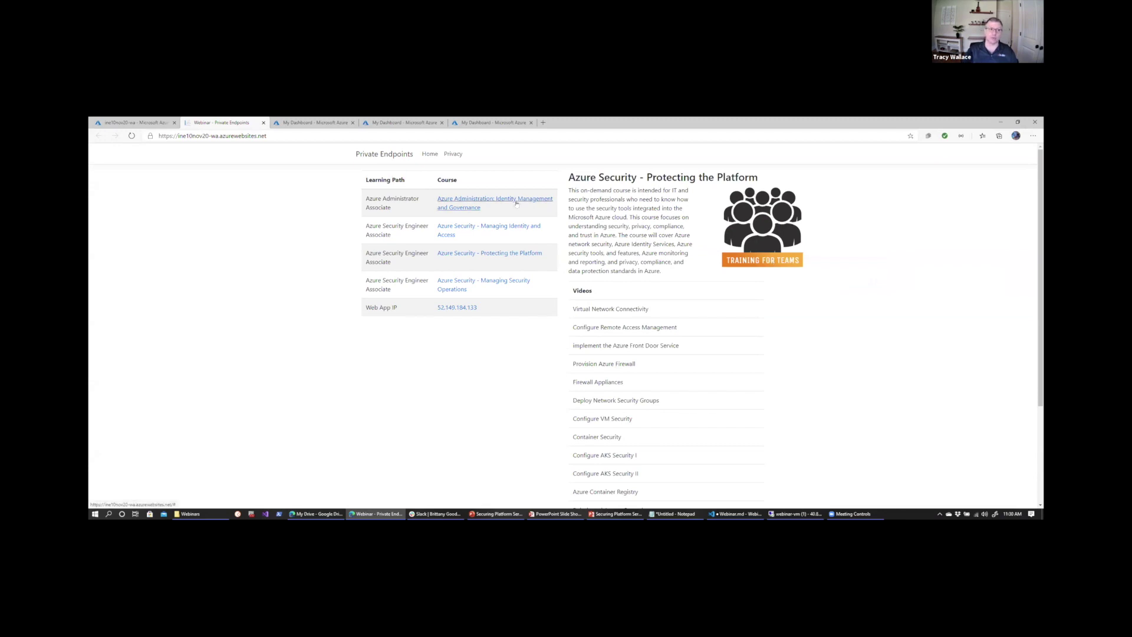
pyautogui.click(143, 123)
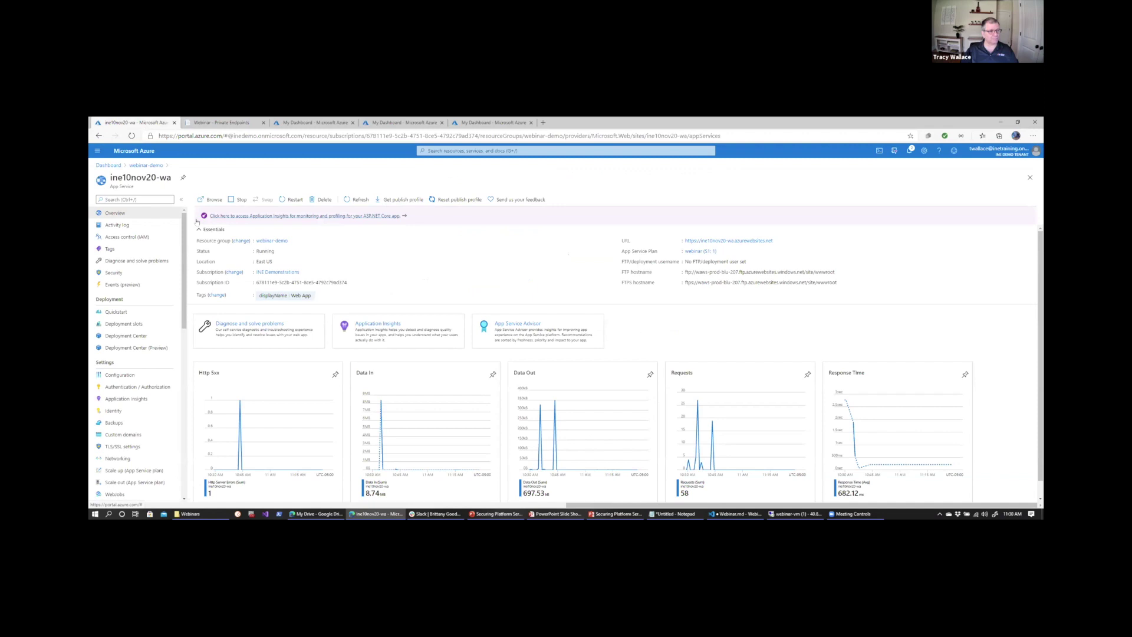
# Close the web app tab and open the webinar2 resource group sorted by type
pyautogui.click(263, 123)
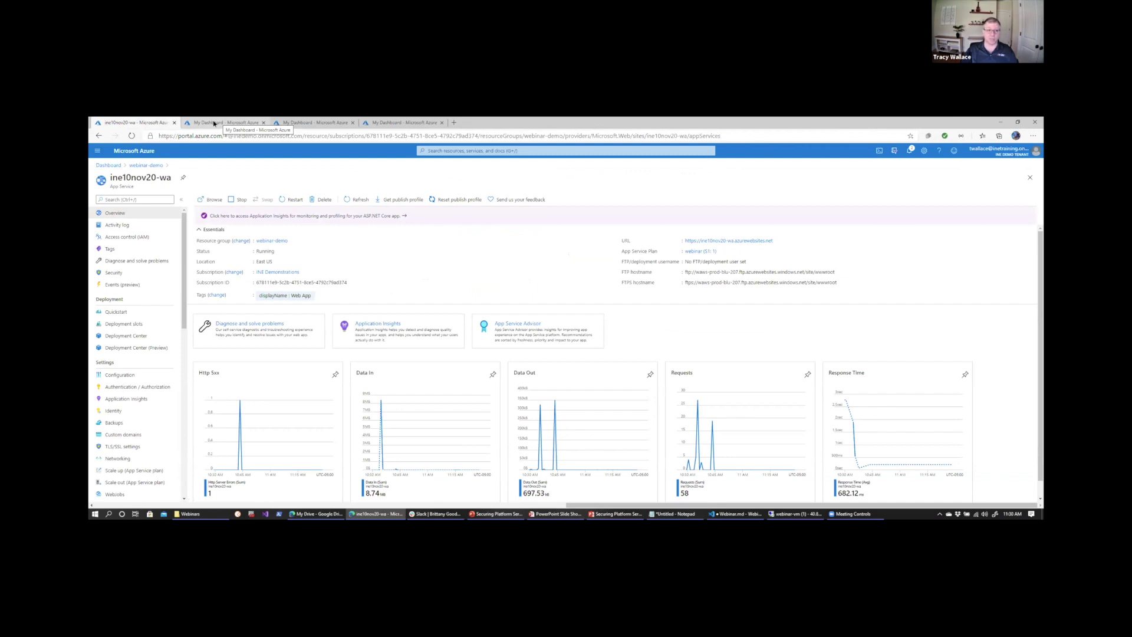
pyautogui.click(214, 123)
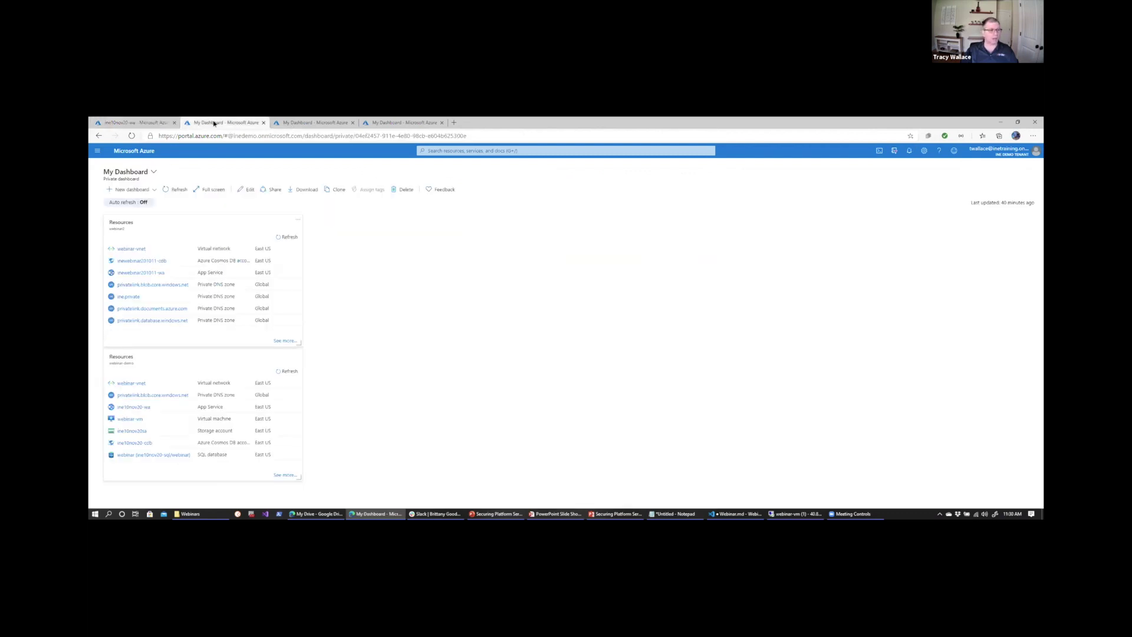
pyautogui.click(177, 231)
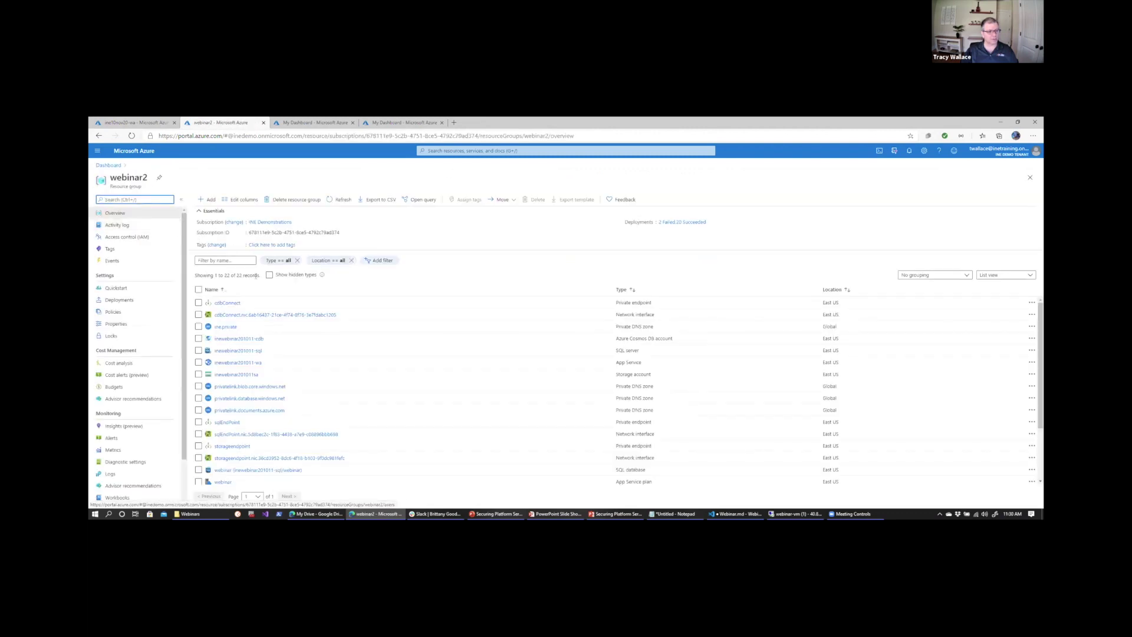
pyautogui.click(620, 290)
pyautogui.click(621, 291)
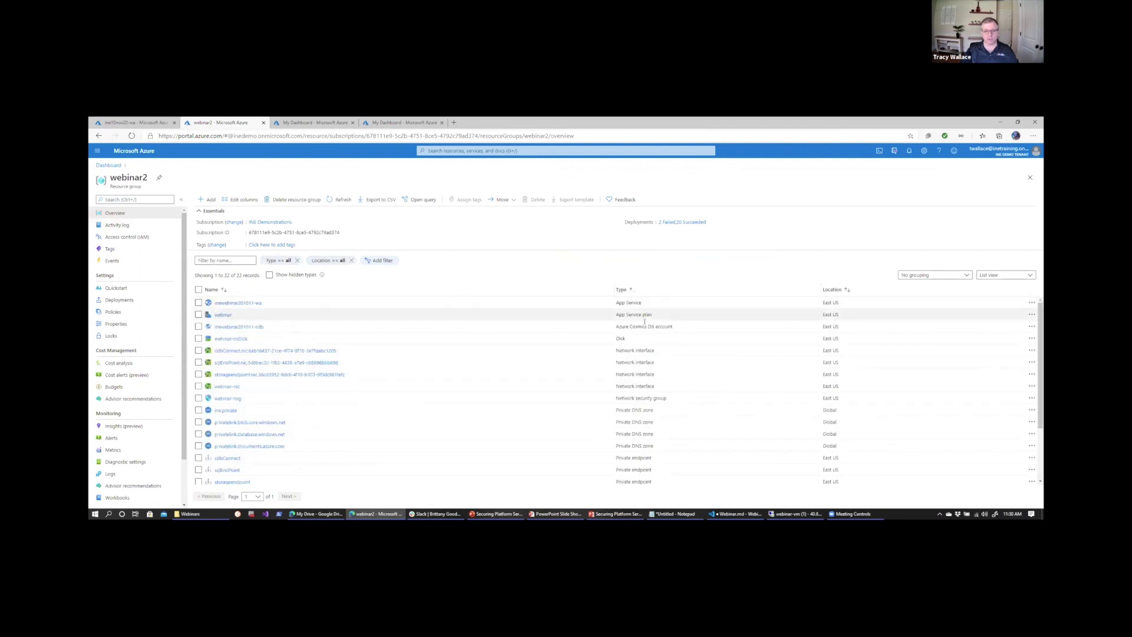
# Confirm inewebinar201011-cdb has an approved cdbconnect private endpoint, then return to the dashboard
pyautogui.click(233, 327)
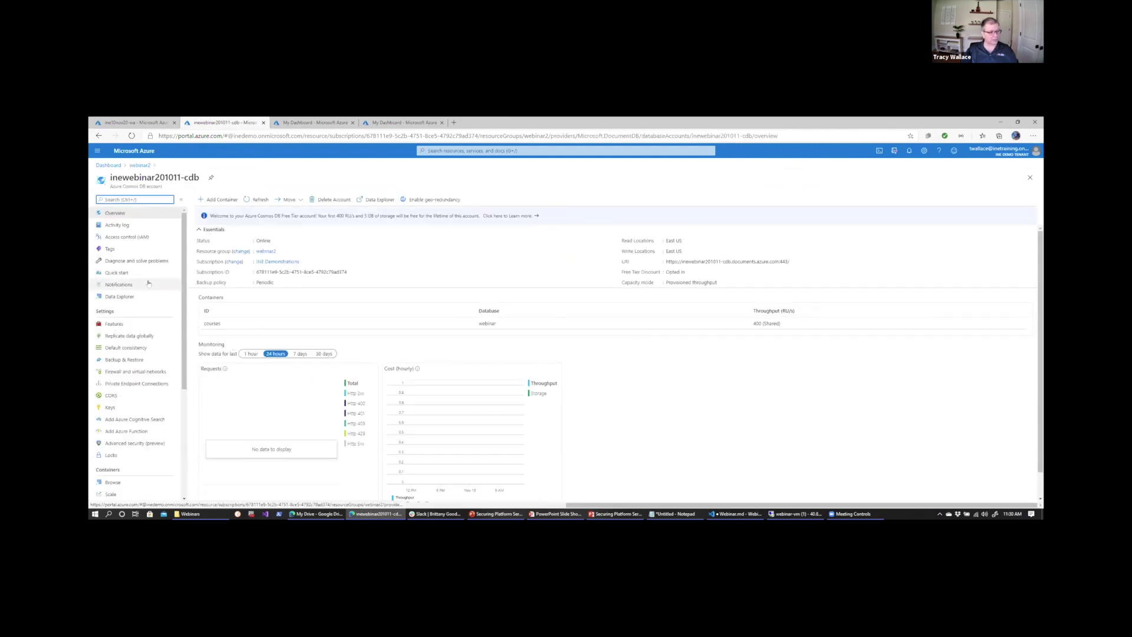
pyautogui.click(132, 384)
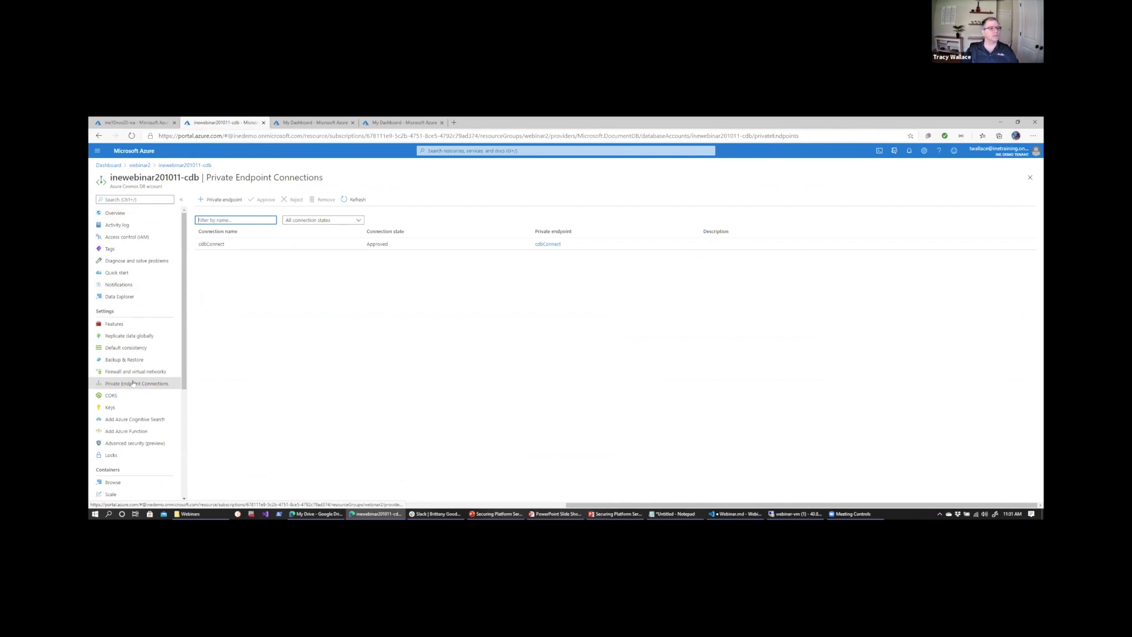
pyautogui.click(108, 166)
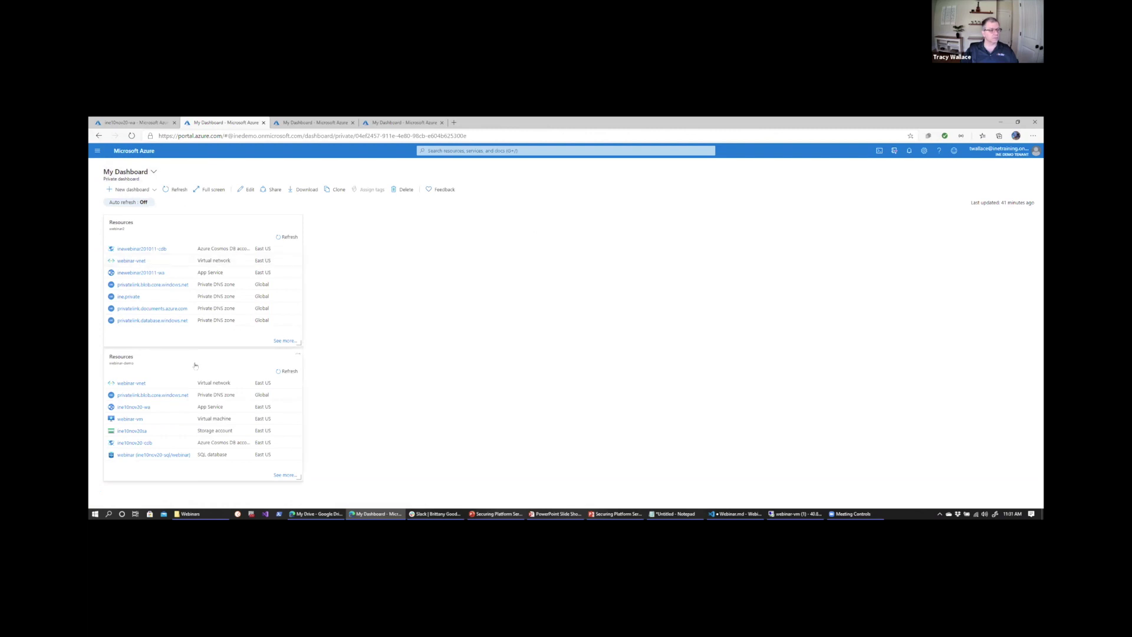
# From webinar-demo, open ine10nov20-cdb's Private Endpoint Connections and start adding a private endpoint
pyautogui.click(131, 135)
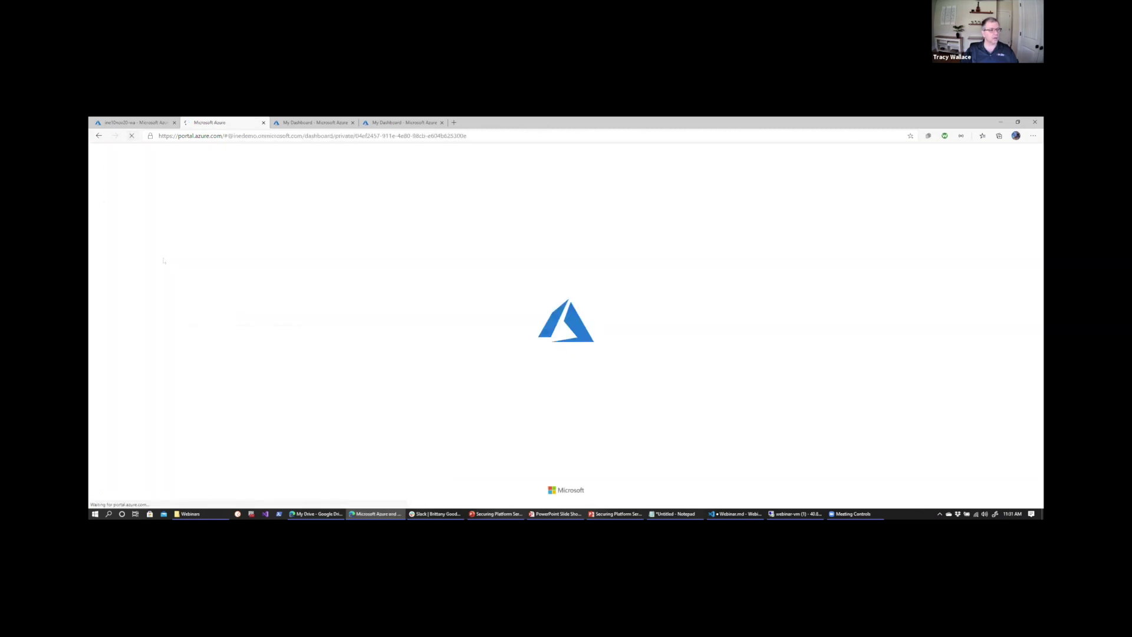
pyautogui.click(150, 236)
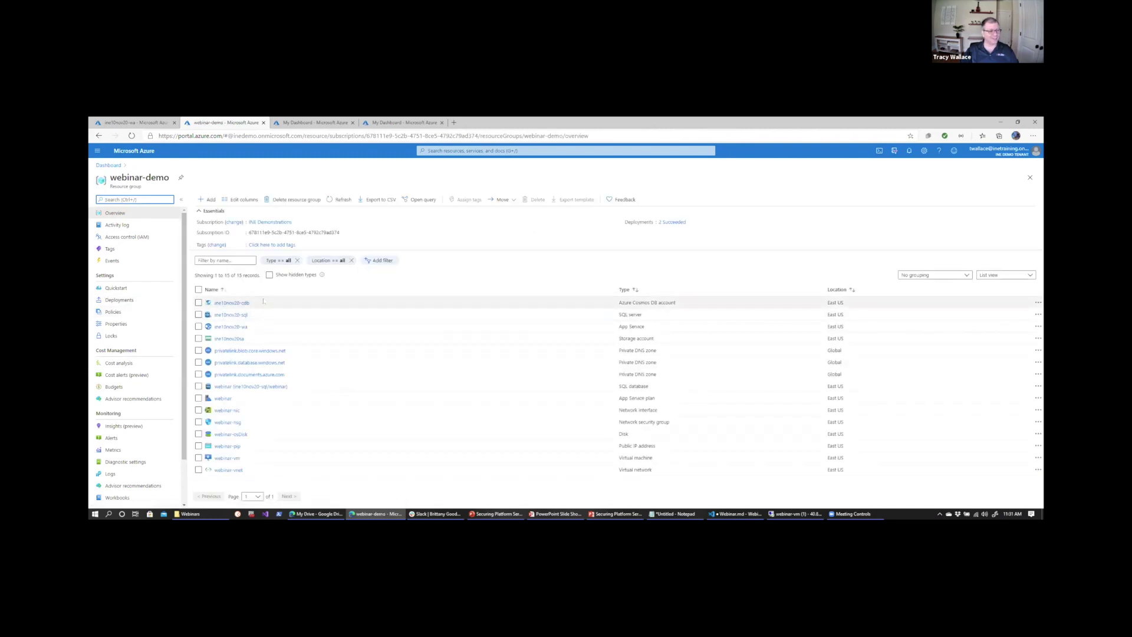
pyautogui.click(624, 290)
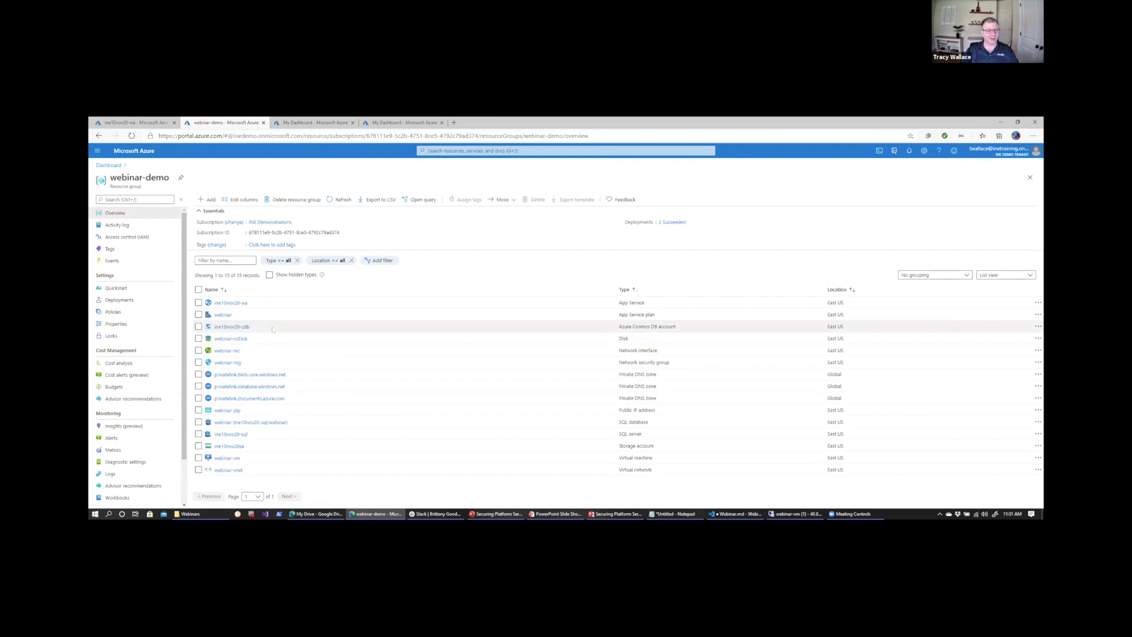
pyautogui.click(233, 327)
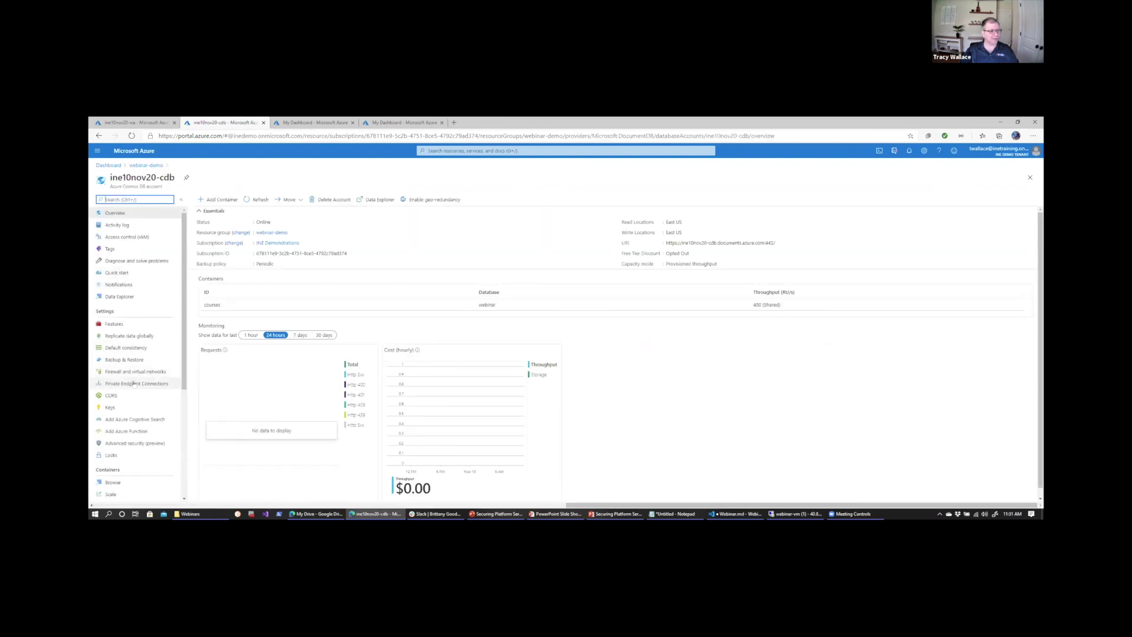
pyautogui.click(135, 384)
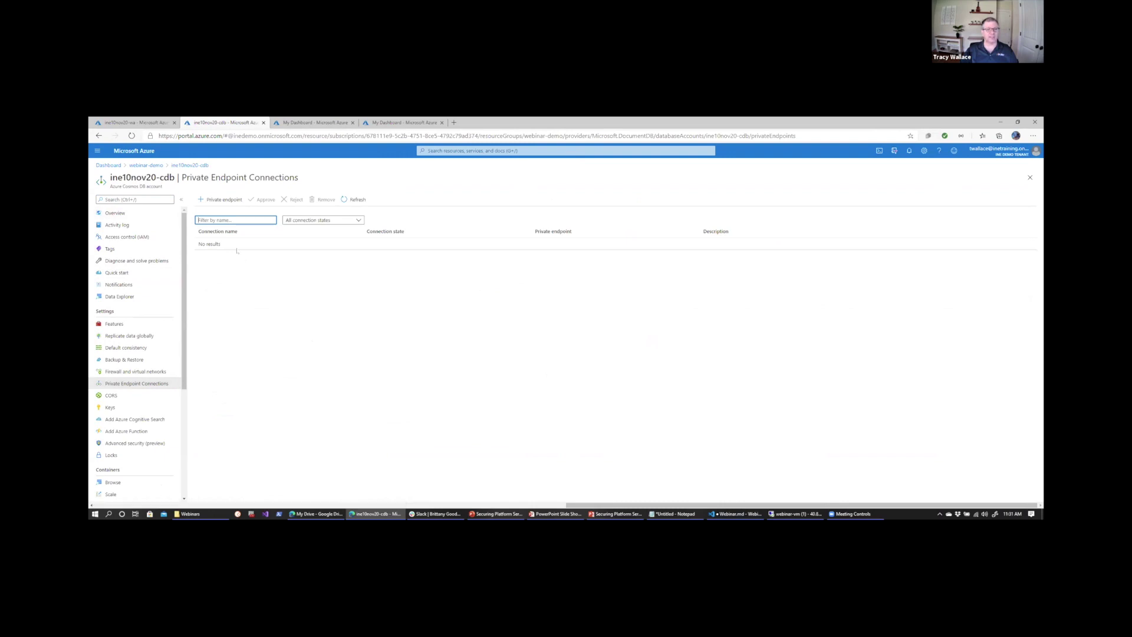
pyautogui.click(221, 200)
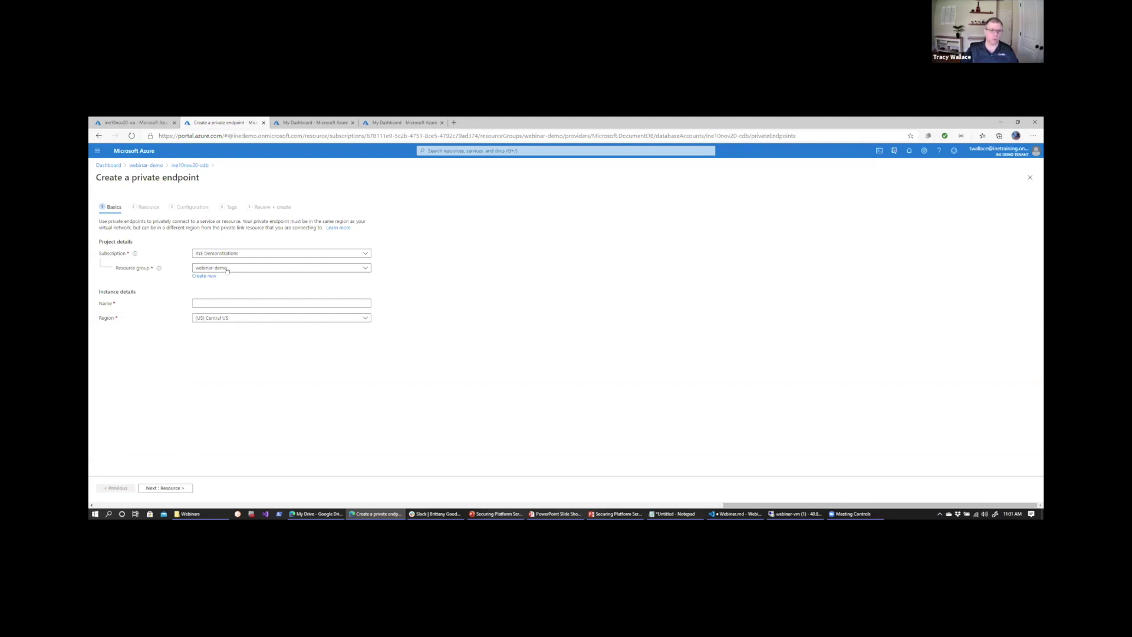
# Name the private endpoint cdb-ep and set its region to East US
pyautogui.click(222, 303)
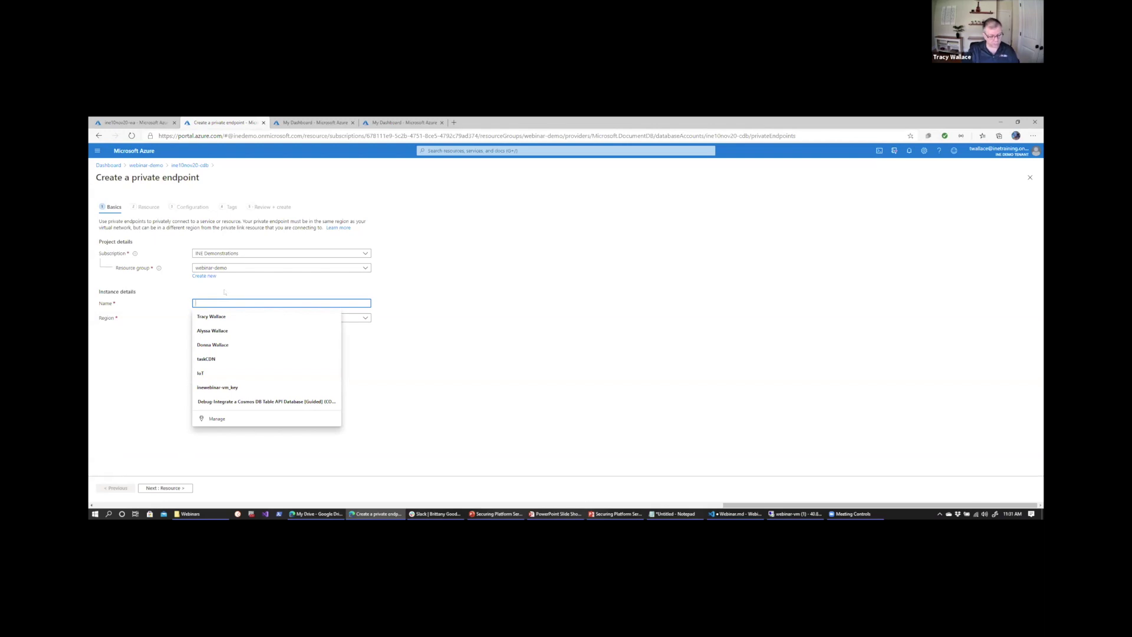
pyautogui.write('d')
pyautogui.press('BackSpace')
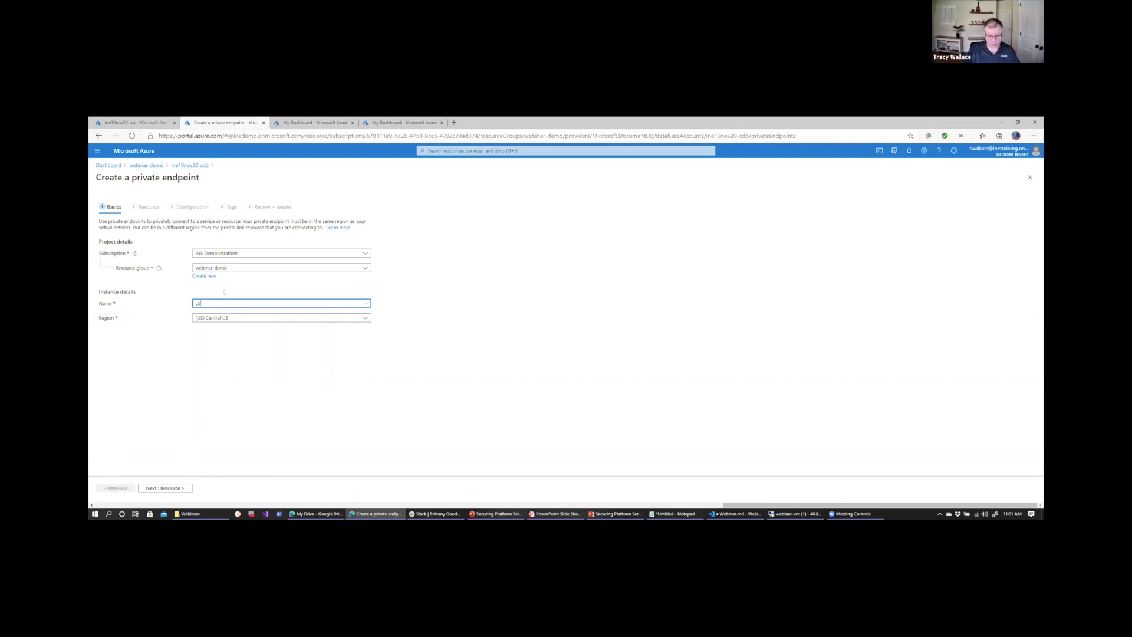
pyautogui.write('cdb-ep')
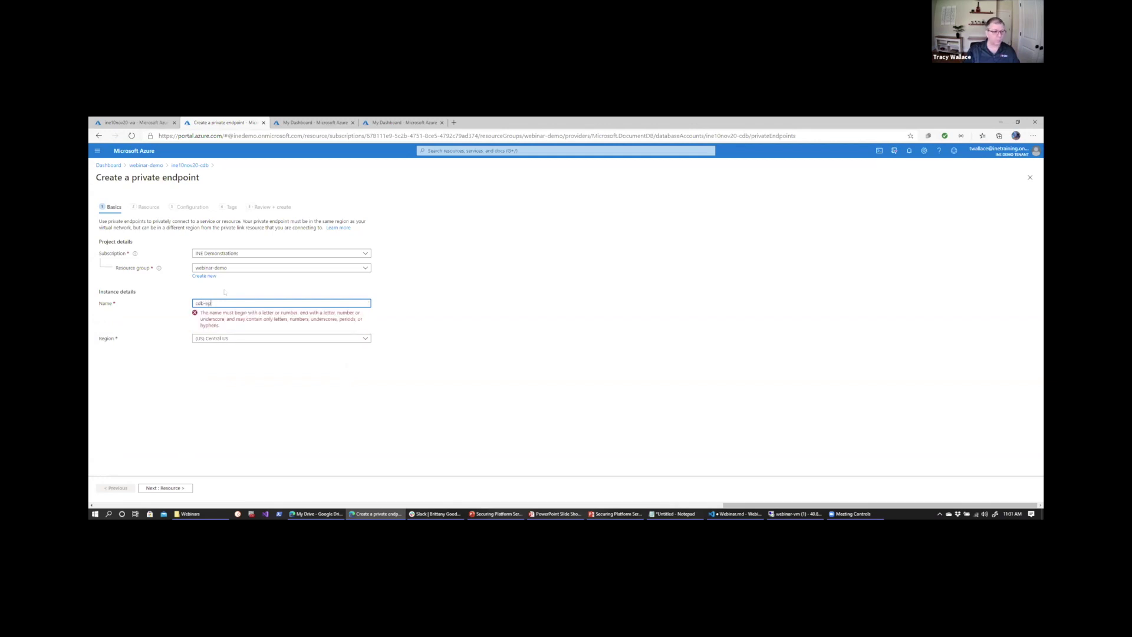
pyautogui.click(232, 322)
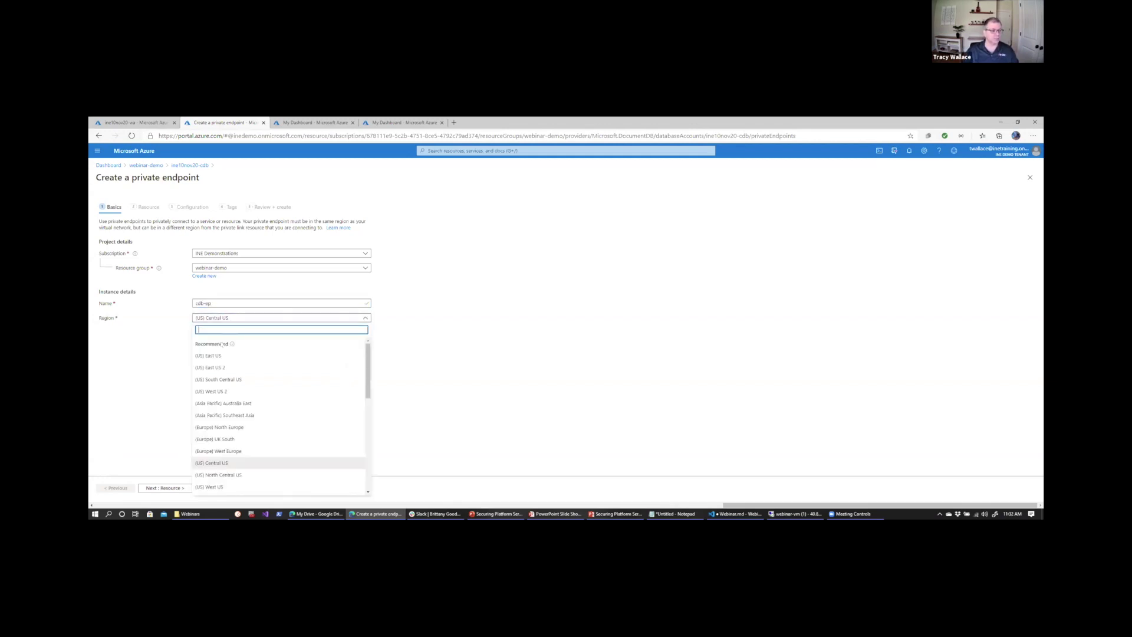
pyautogui.click(217, 355)
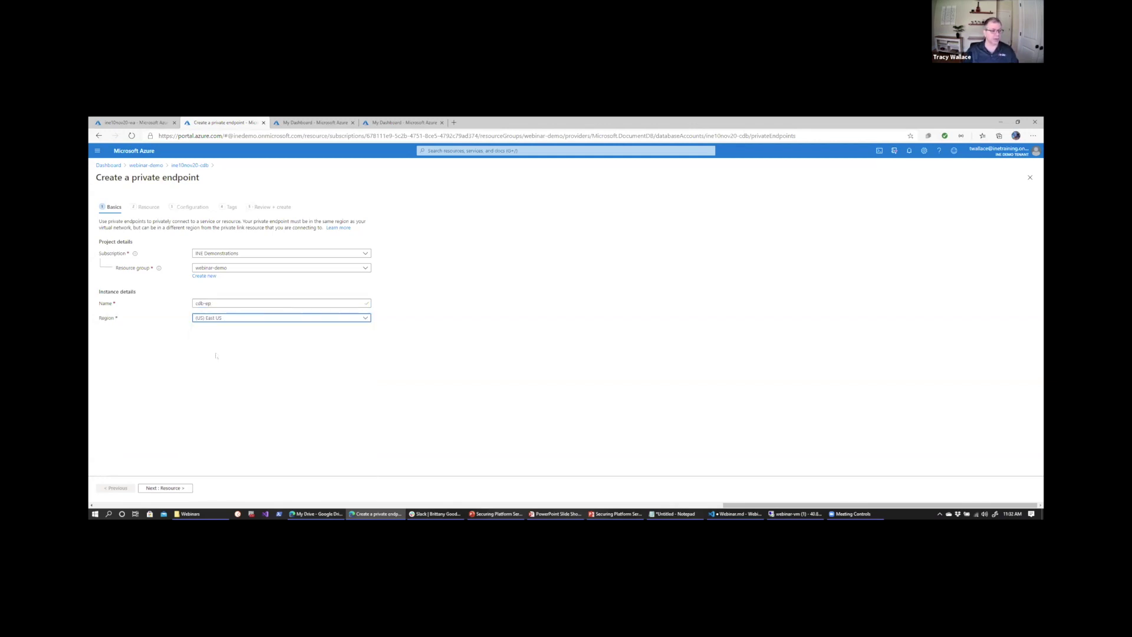
# Target the CosmosDB databaseAccounts resource ine10nov20-cdb with the Sql sub-resource
pyautogui.click(170, 488)
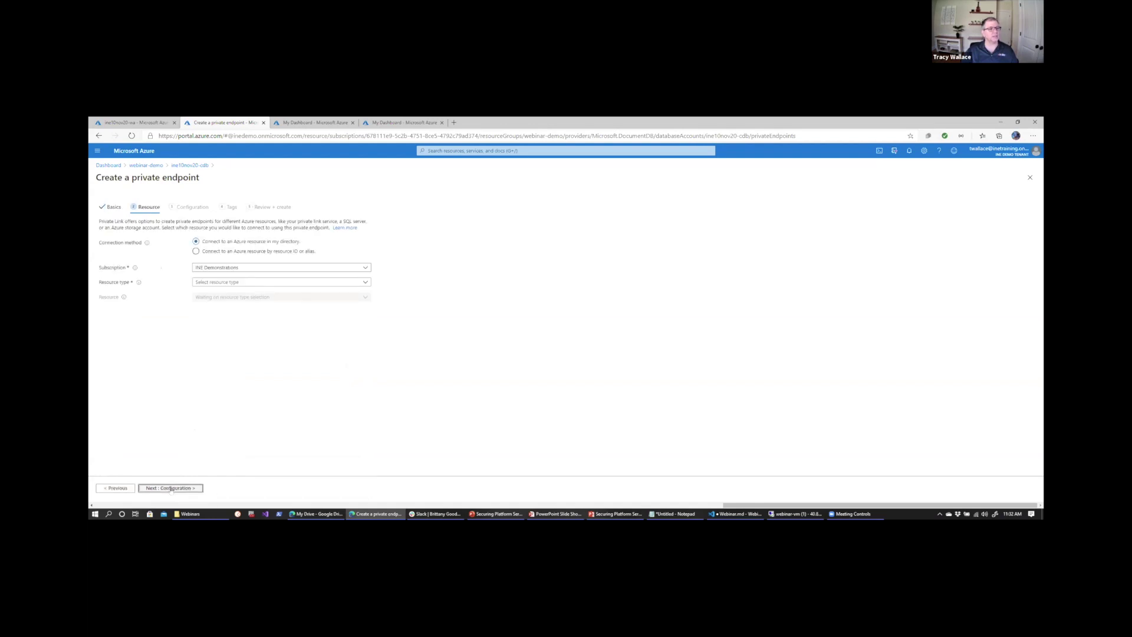
pyautogui.click(253, 283)
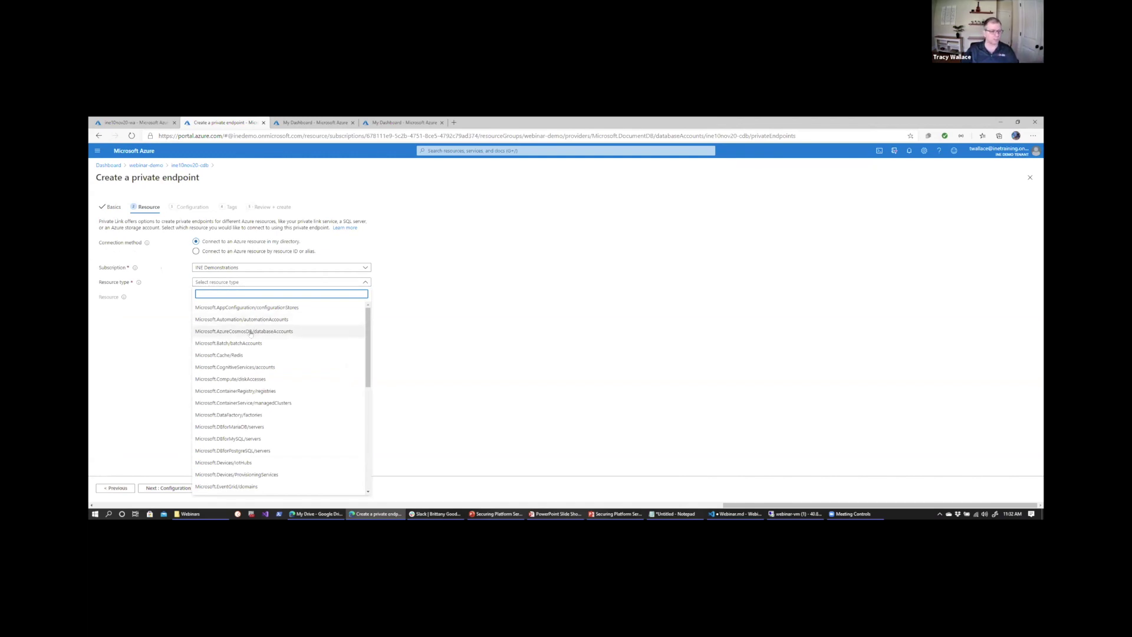
pyautogui.click(251, 331)
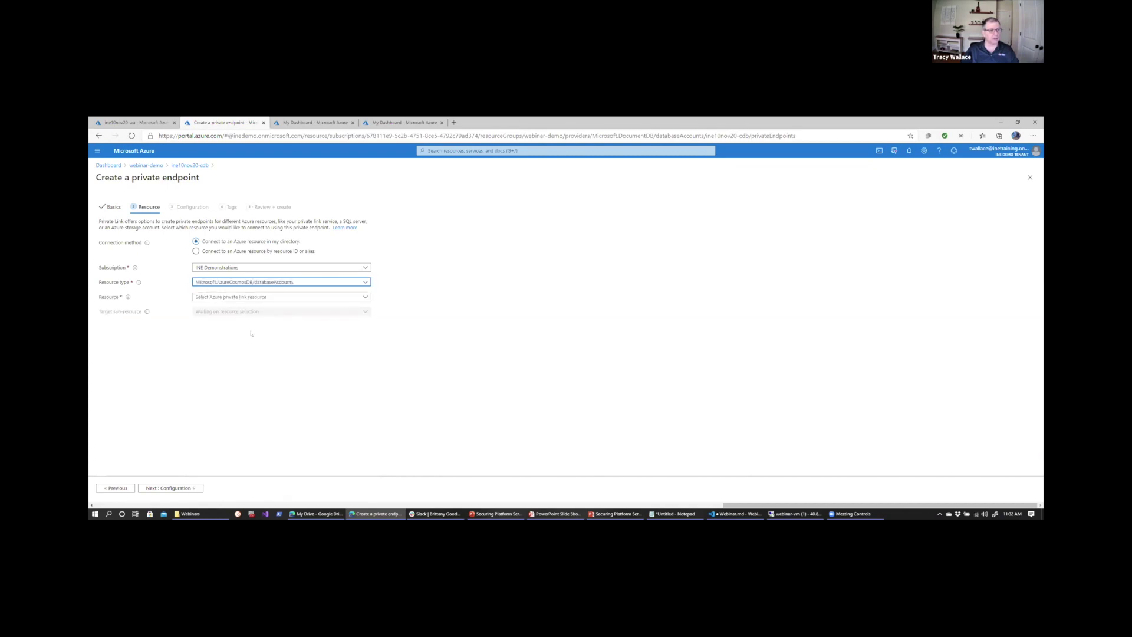
pyautogui.click(266, 297)
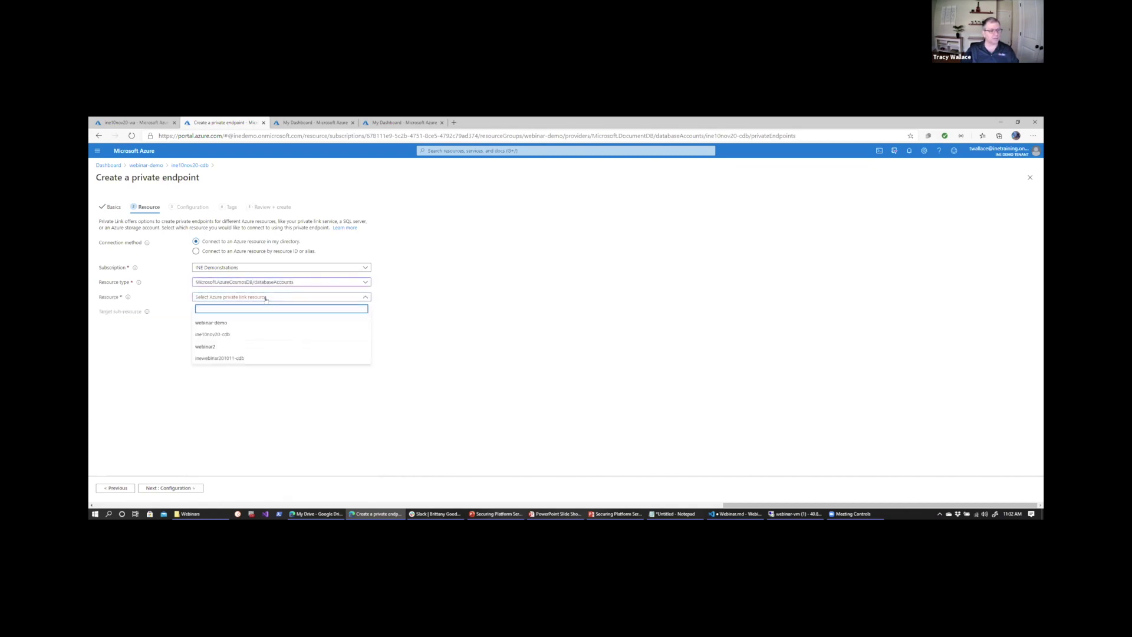
pyautogui.click(226, 335)
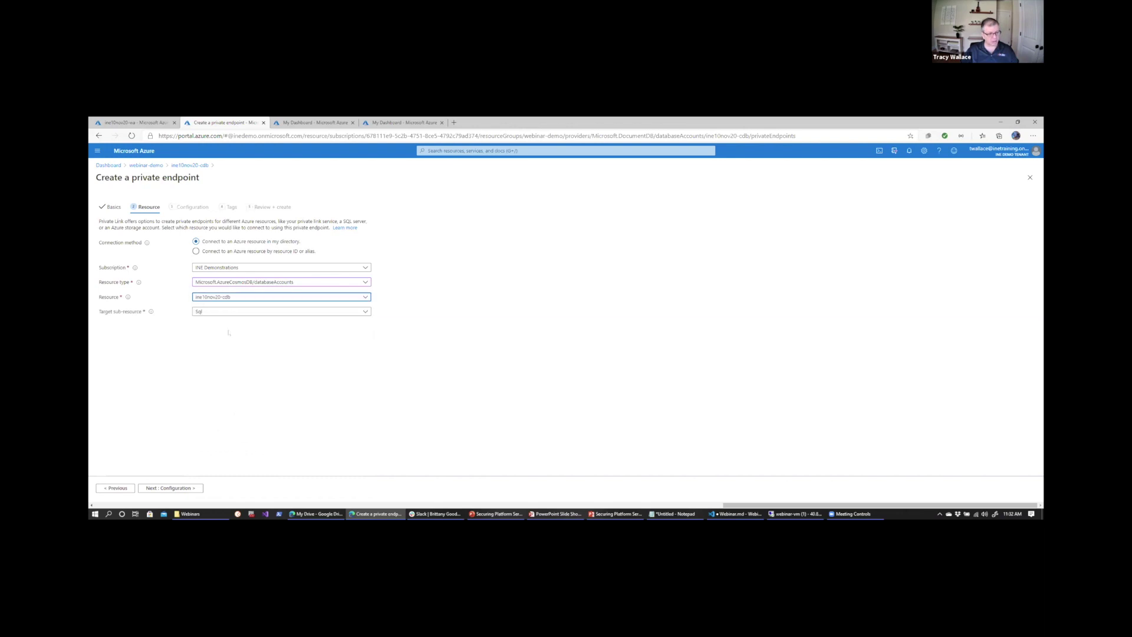
pyautogui.click(228, 311)
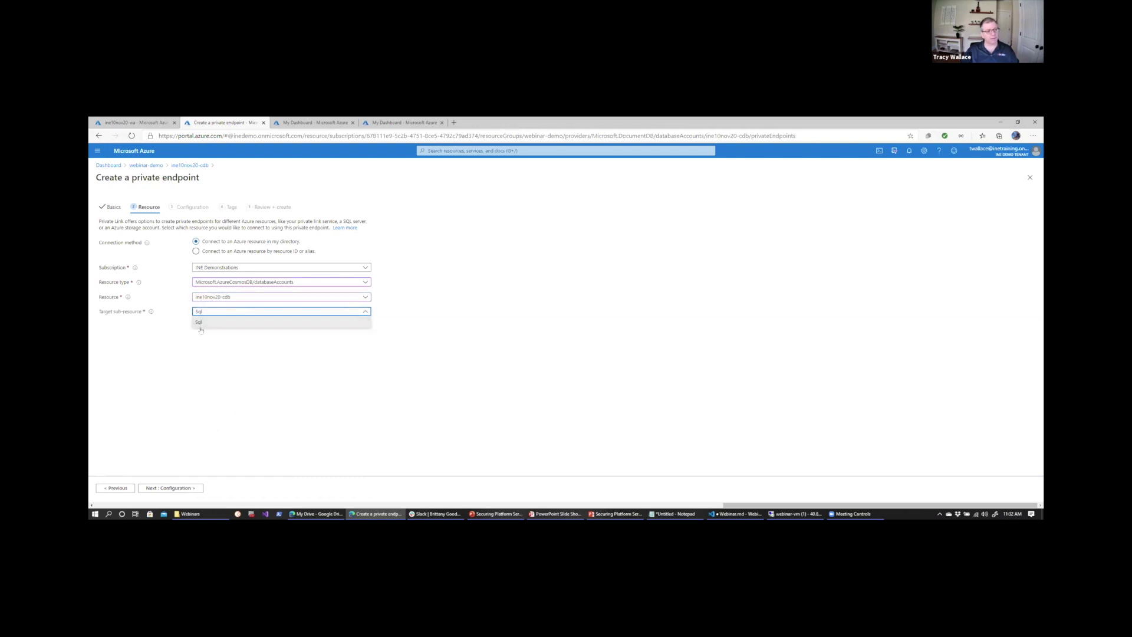
pyautogui.click(212, 314)
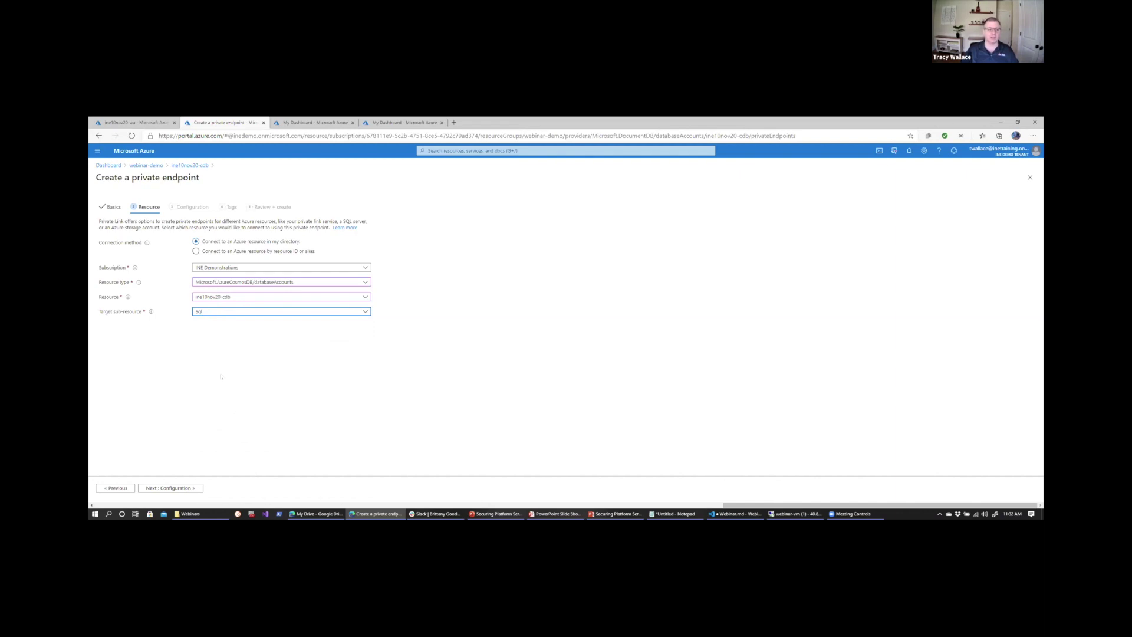
# Use the default subnet and the webinar-demo privatelink.documents.azure.com DNS zone, then validate and create
pyautogui.click(178, 489)
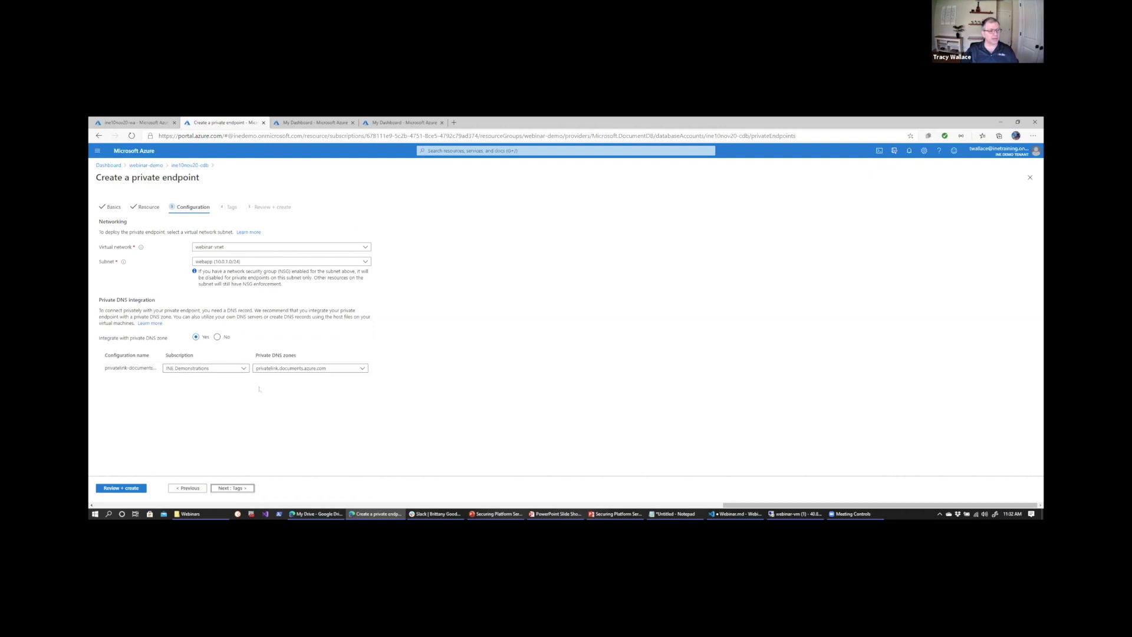
pyautogui.click(286, 369)
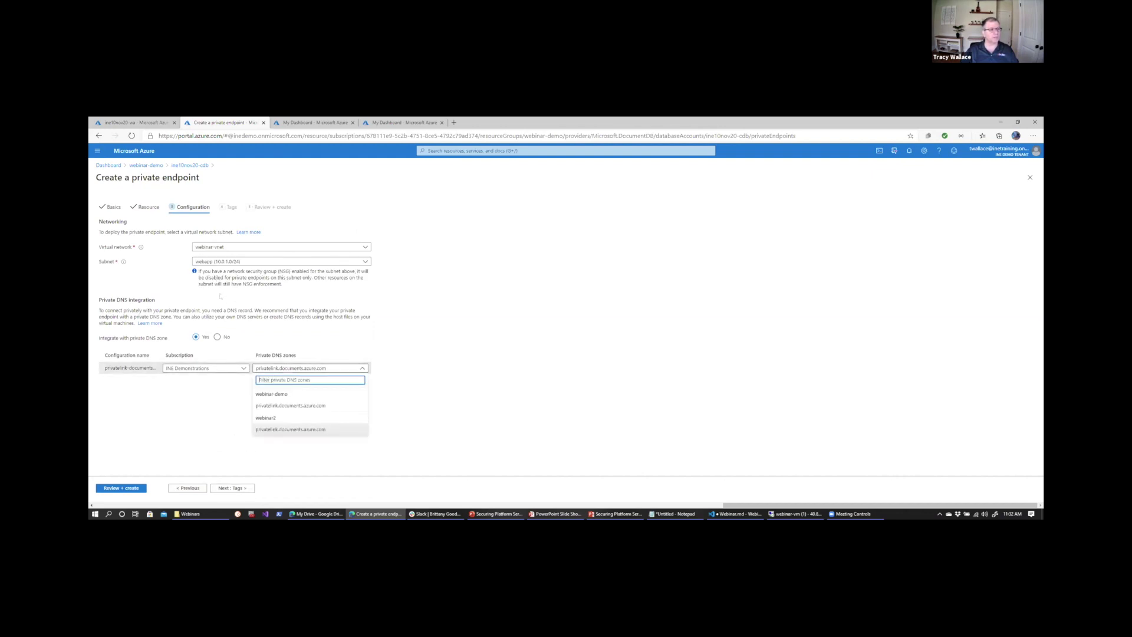
pyautogui.click(131, 258)
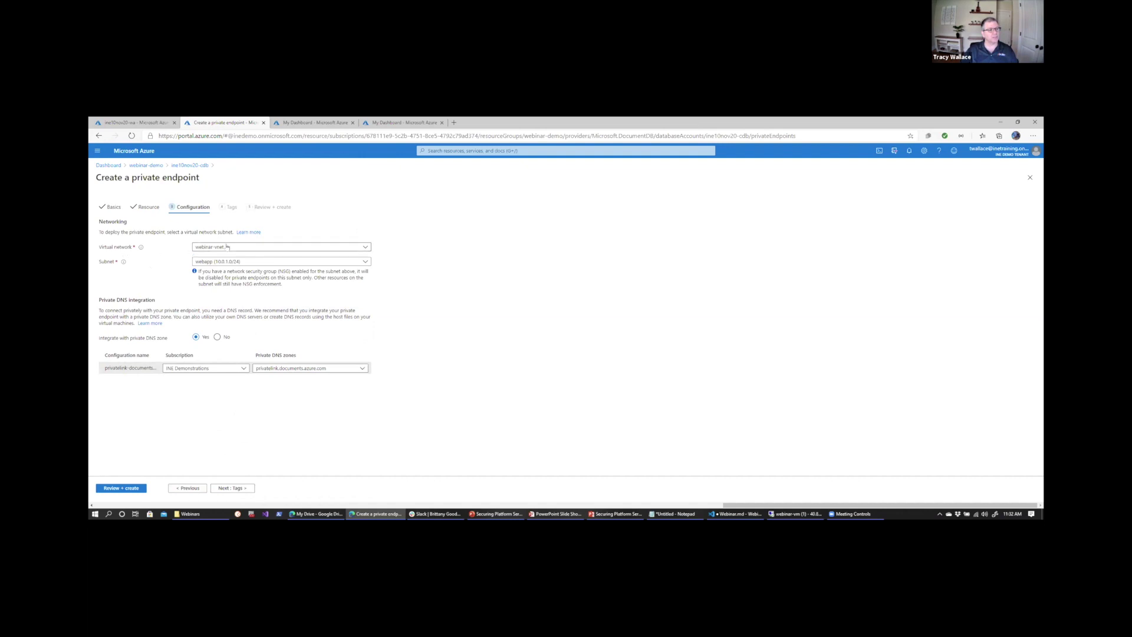
pyautogui.click(235, 262)
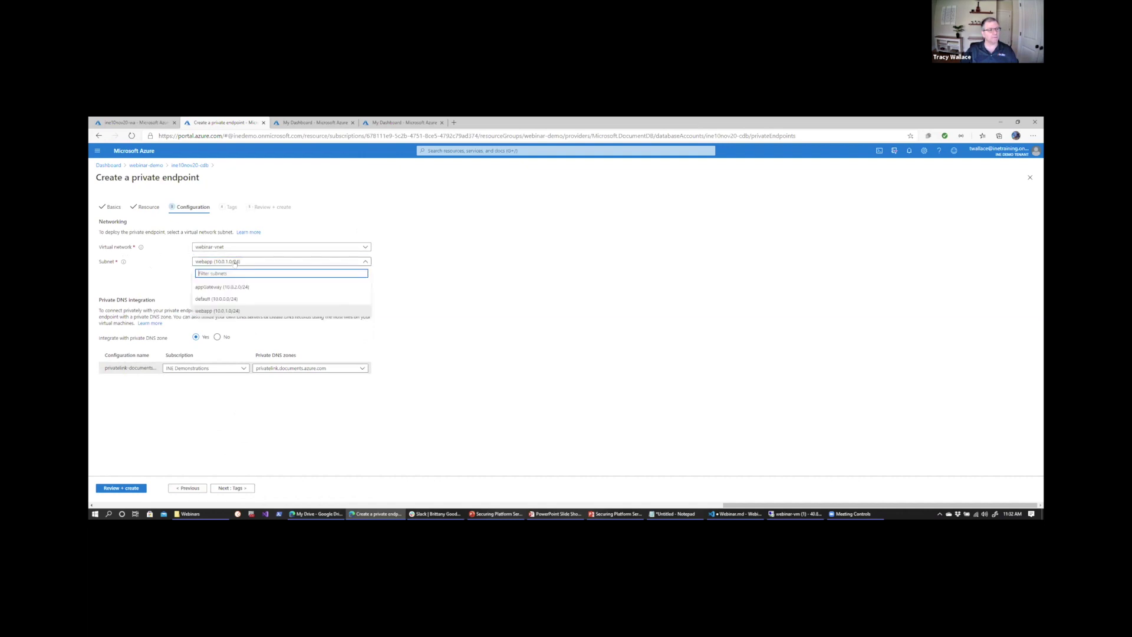
pyautogui.click(225, 300)
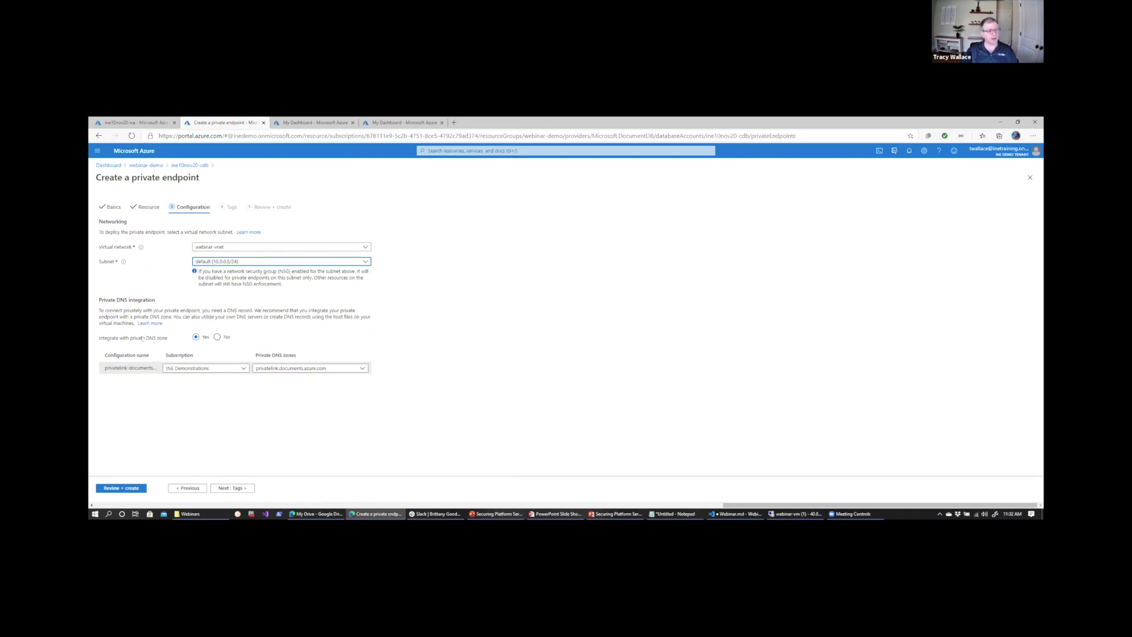
pyautogui.click(280, 368)
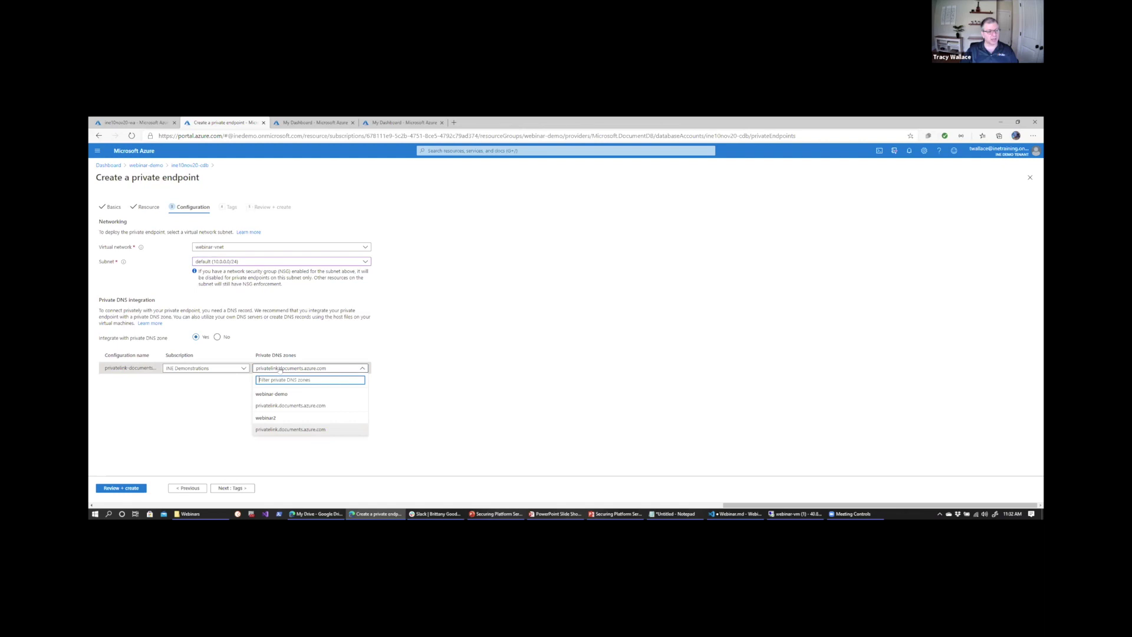
pyautogui.click(286, 406)
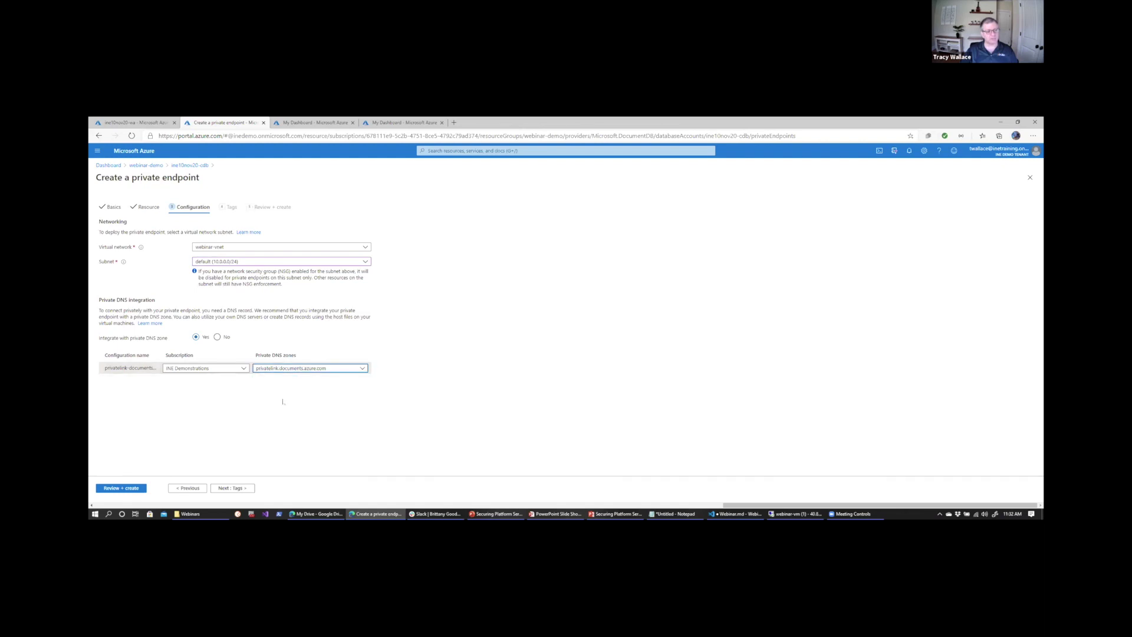
pyautogui.click(127, 489)
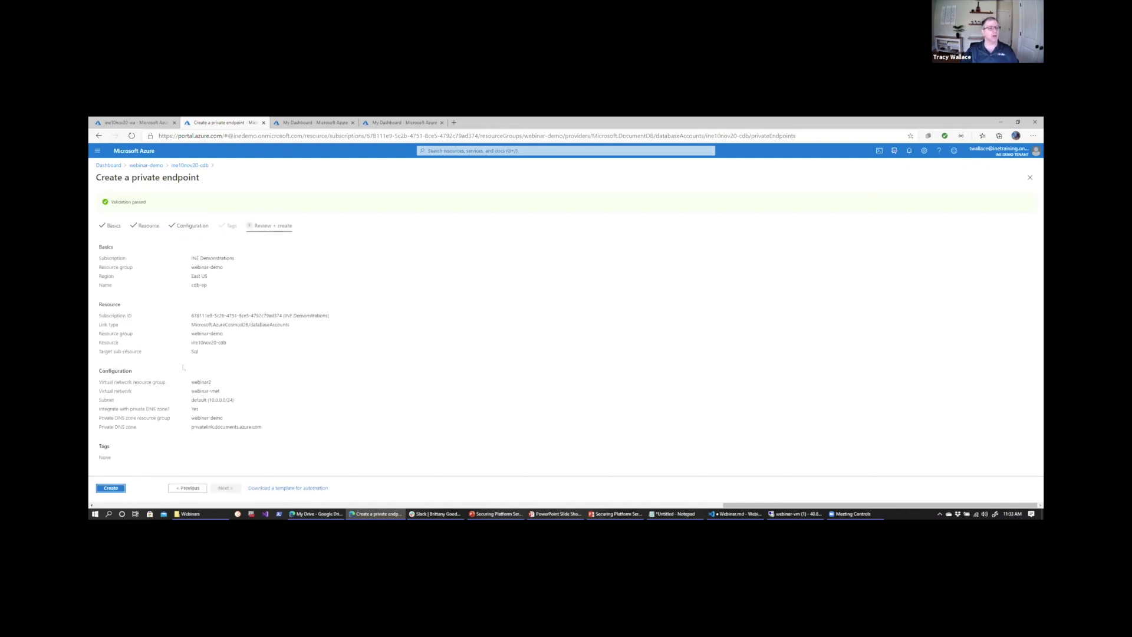
pyautogui.click(109, 489)
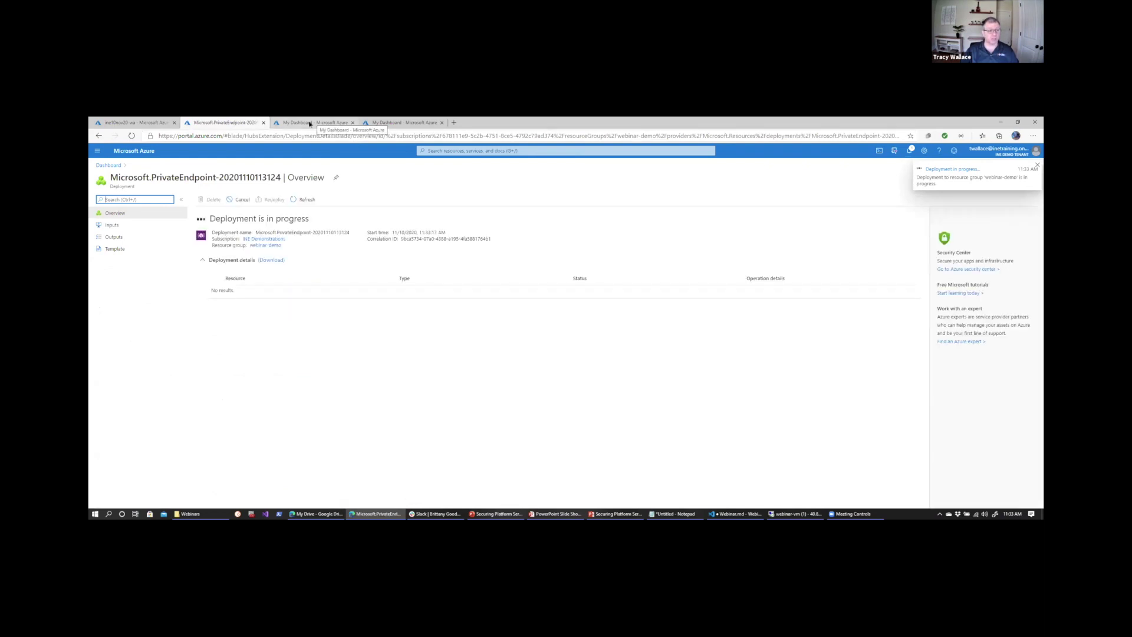
# Refresh the dashboard, open ine10nov20-sql's Private endpoint connections, and start a new private endpoint
pyautogui.click(309, 122)
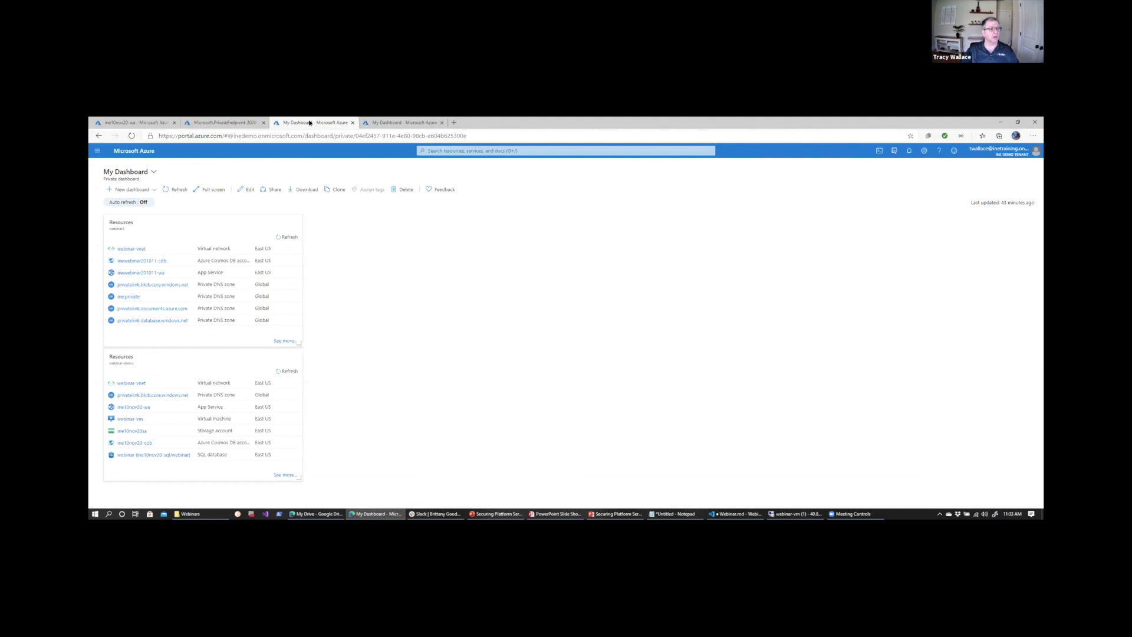
pyautogui.click(176, 190)
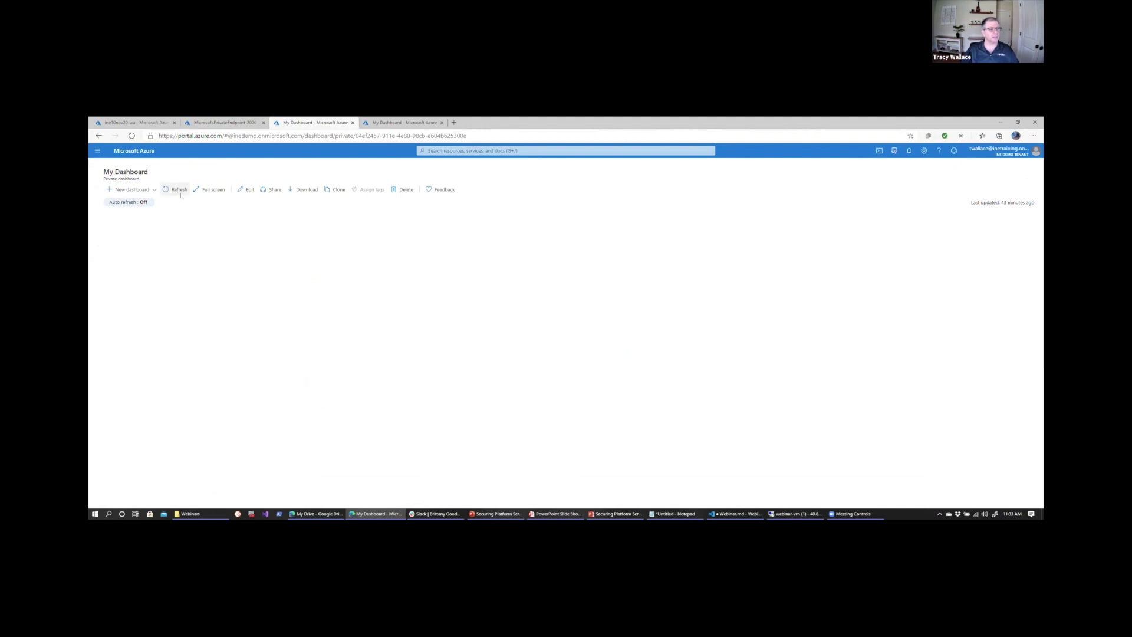
pyautogui.click(165, 233)
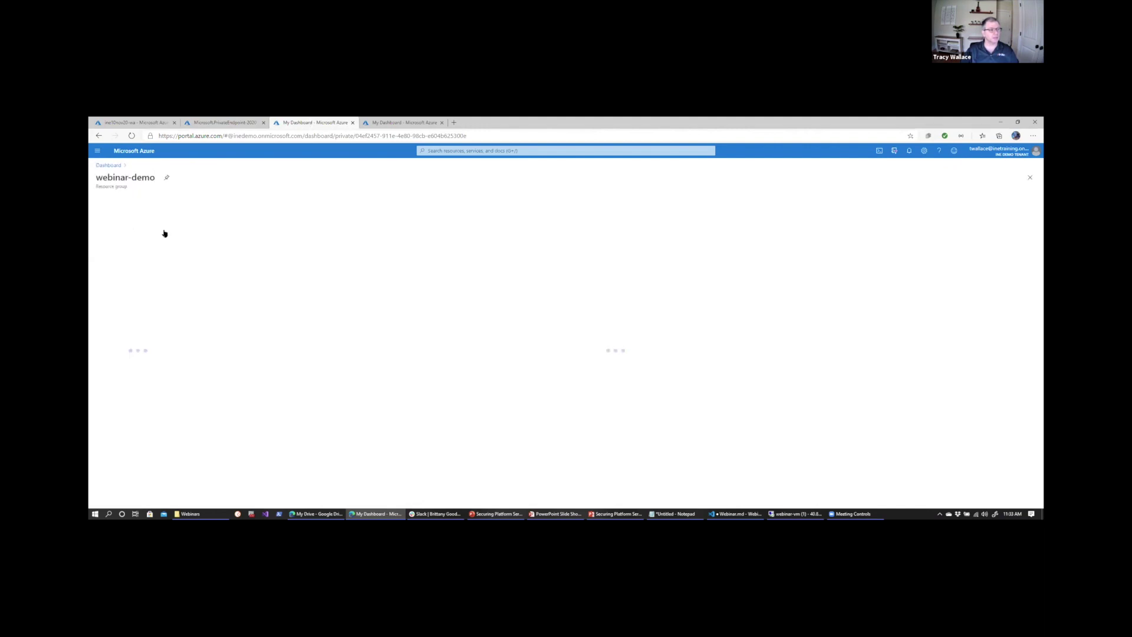
pyautogui.click(627, 290)
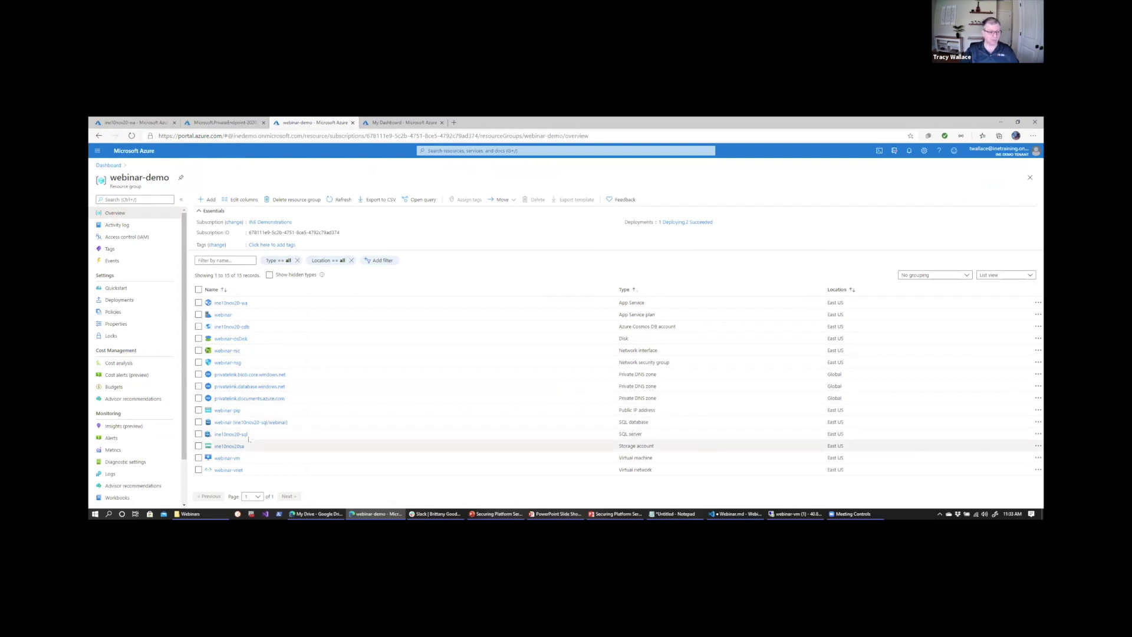
pyautogui.click(231, 434)
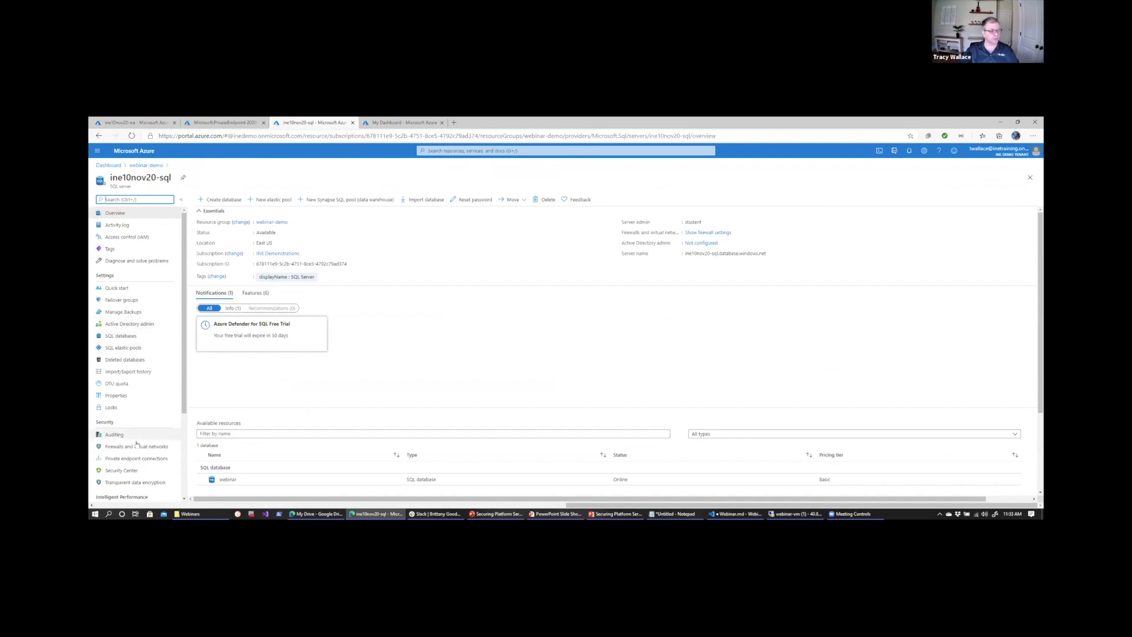
pyautogui.click(135, 459)
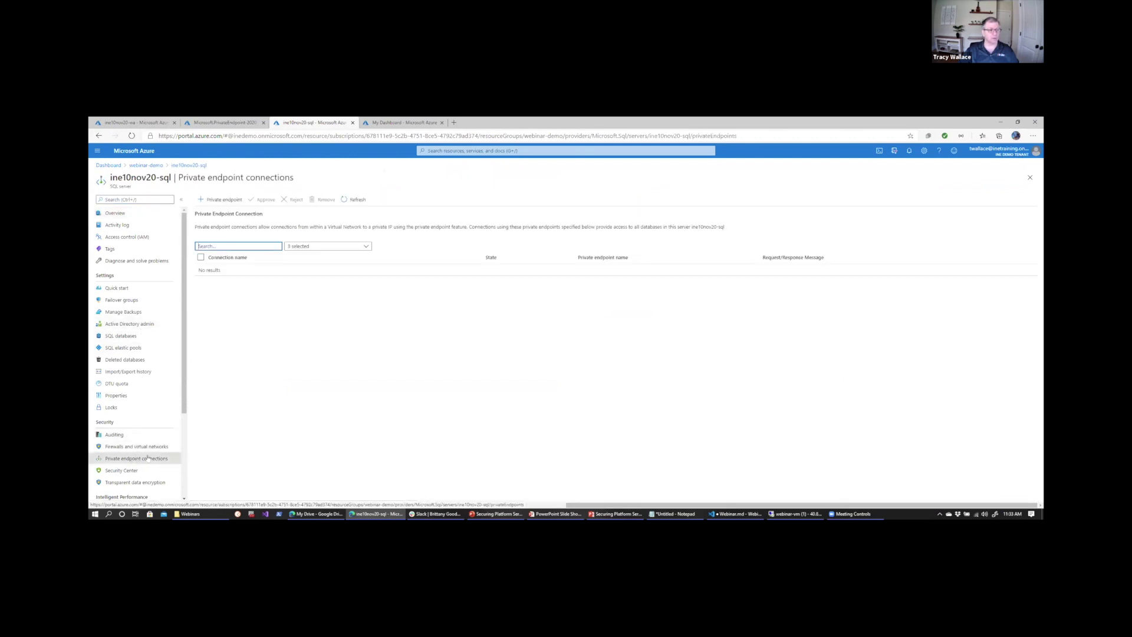
pyautogui.click(224, 201)
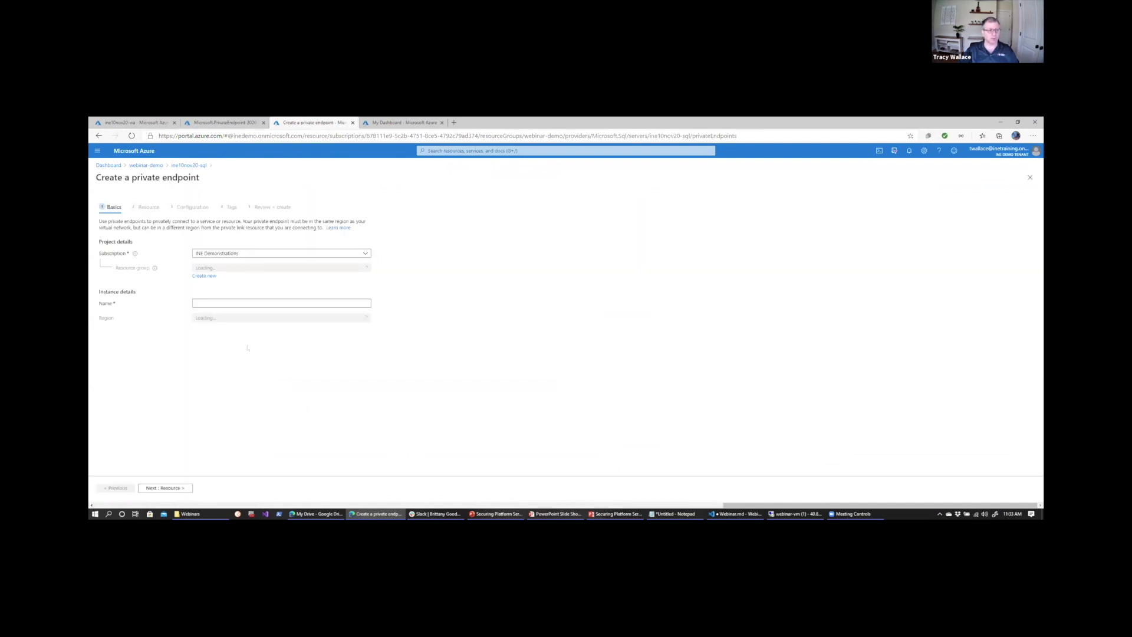
# Name the private endpoint sql-ep in the East US region
pyautogui.click(247, 300)
pyautogui.write('sql-e')
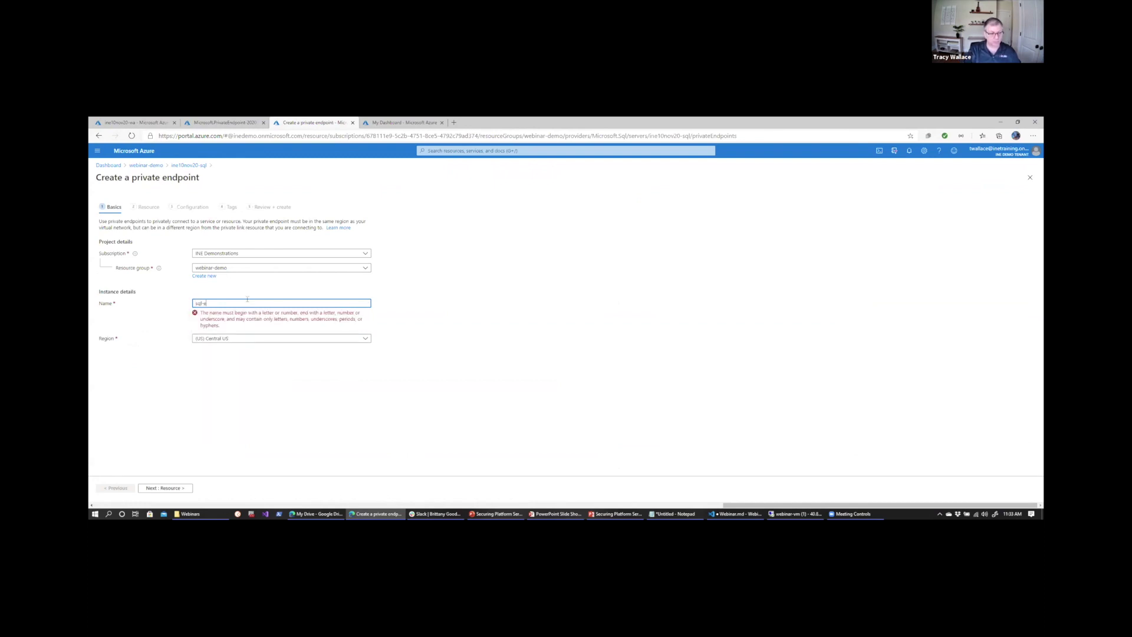
pyautogui.write('p')
pyautogui.click(305, 320)
pyautogui.click(257, 357)
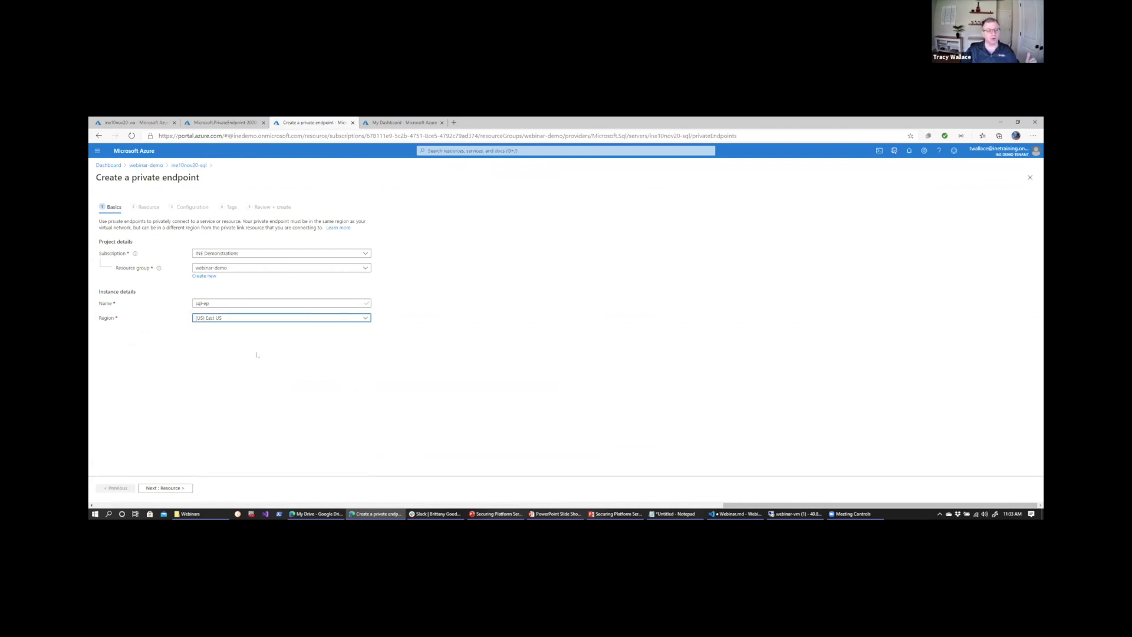
# Target Microsoft.Sql/servers resource ine10nov20-sql with the sqlServer sub-resource
pyautogui.click(162, 488)
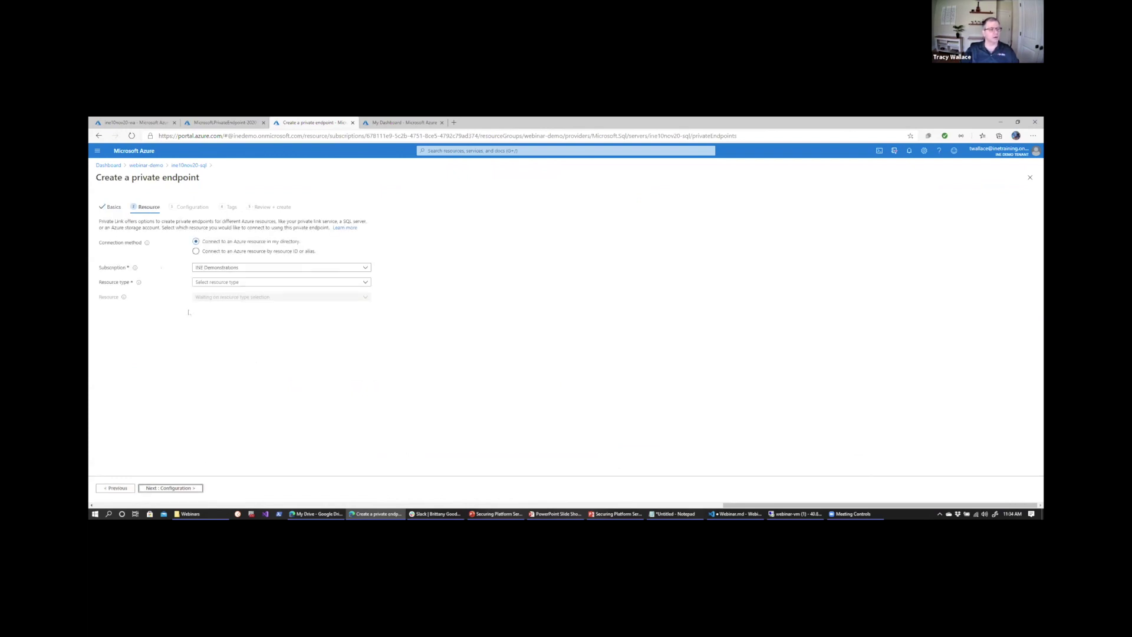
pyautogui.click(202, 283)
pyautogui.scroll(-5, 251, 404)
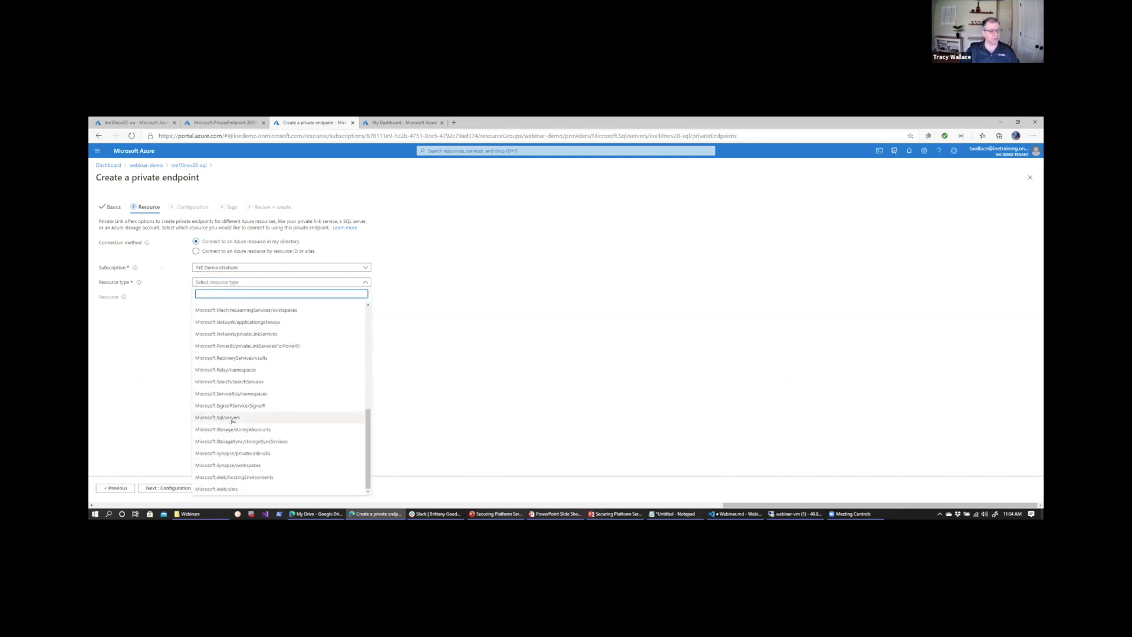
pyautogui.click(229, 420)
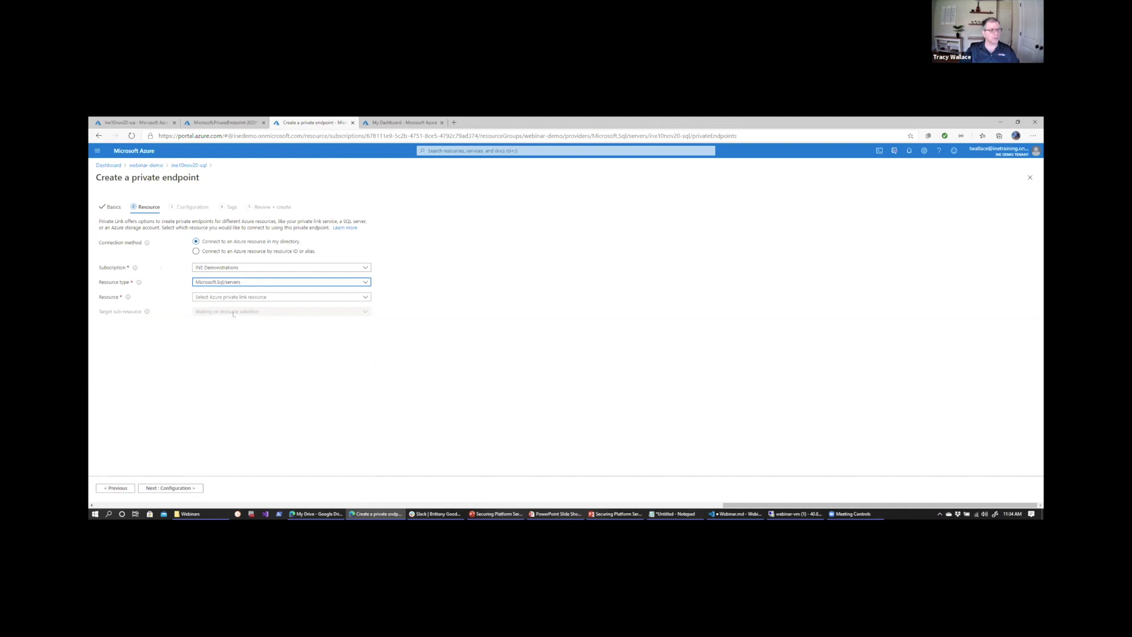
pyautogui.click(244, 298)
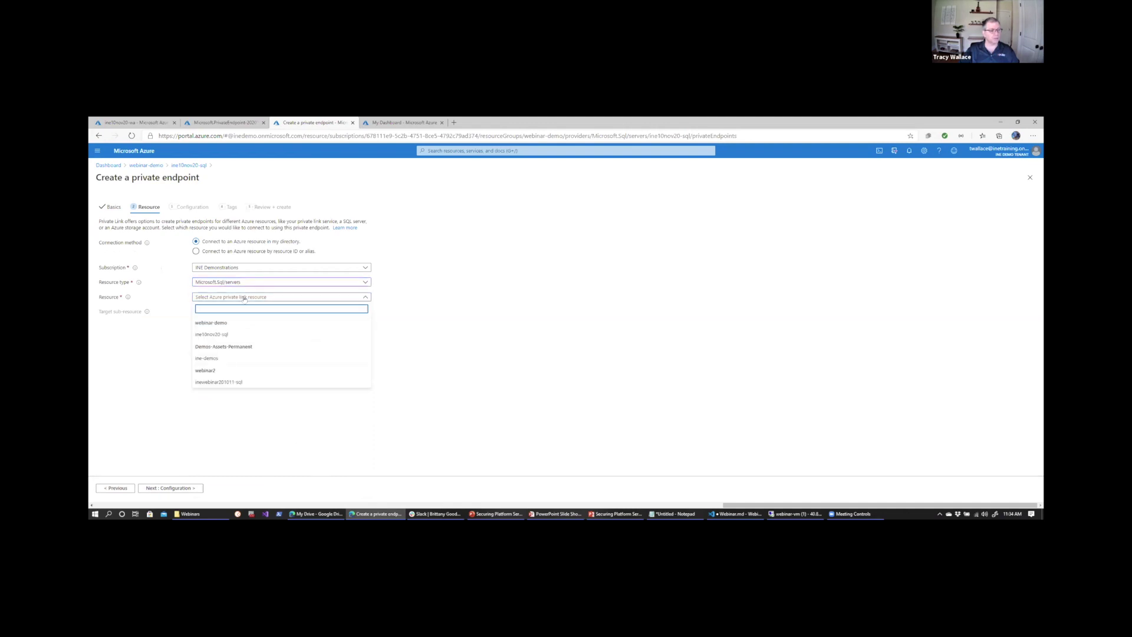
pyautogui.click(226, 335)
pyautogui.click(227, 312)
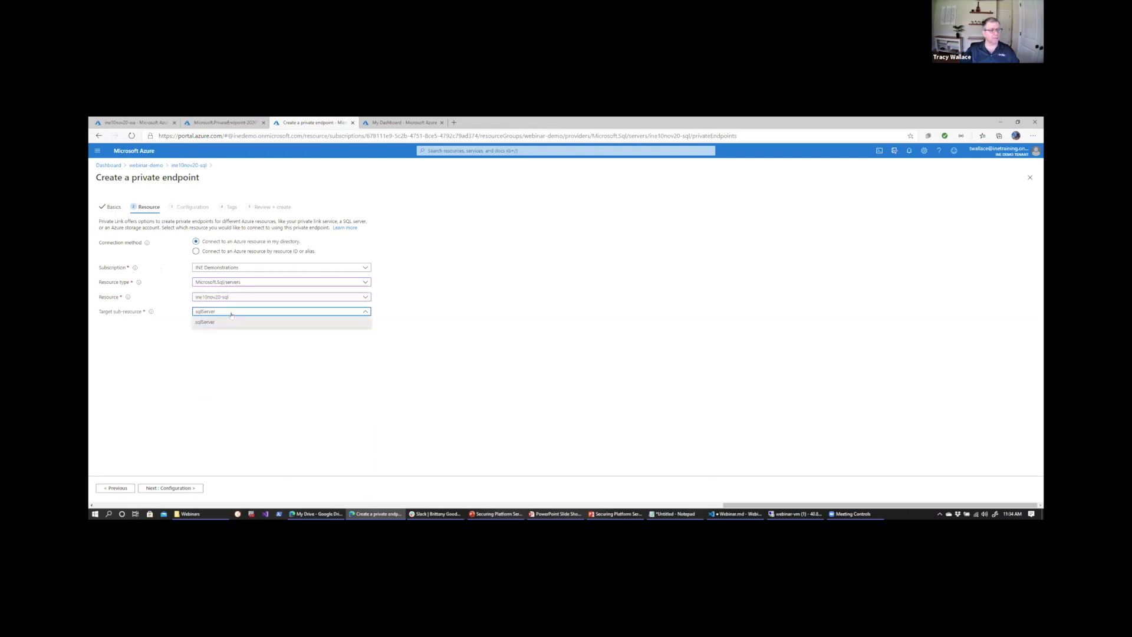
pyautogui.click(205, 324)
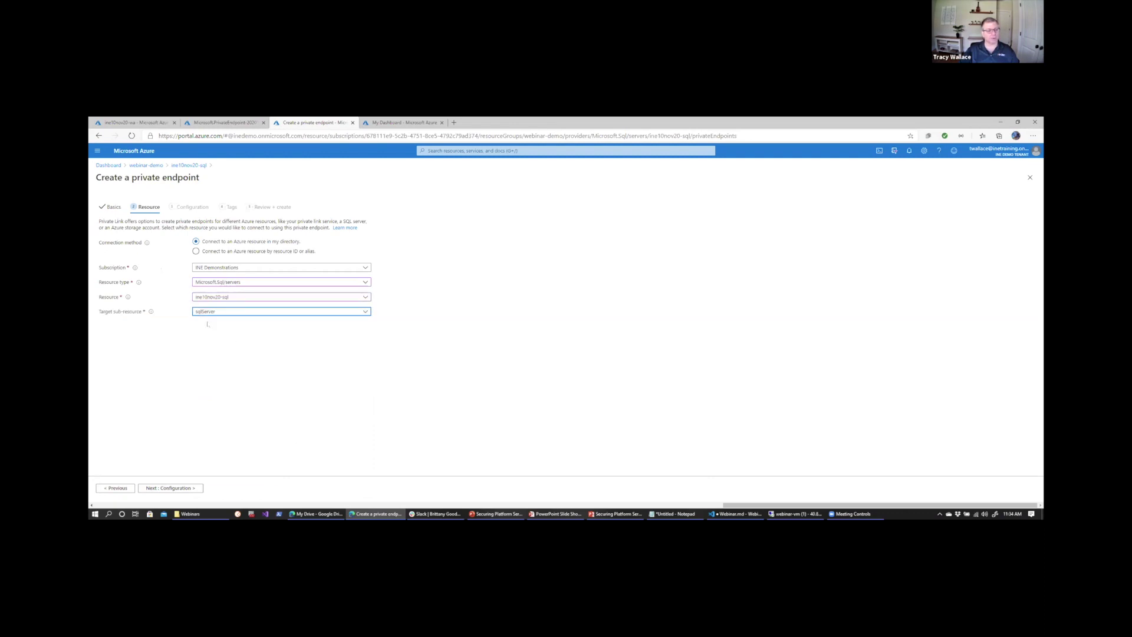
# Use the default subnet and privatelink.database.windows.net DNS zone, then validate and create
pyautogui.click(178, 488)
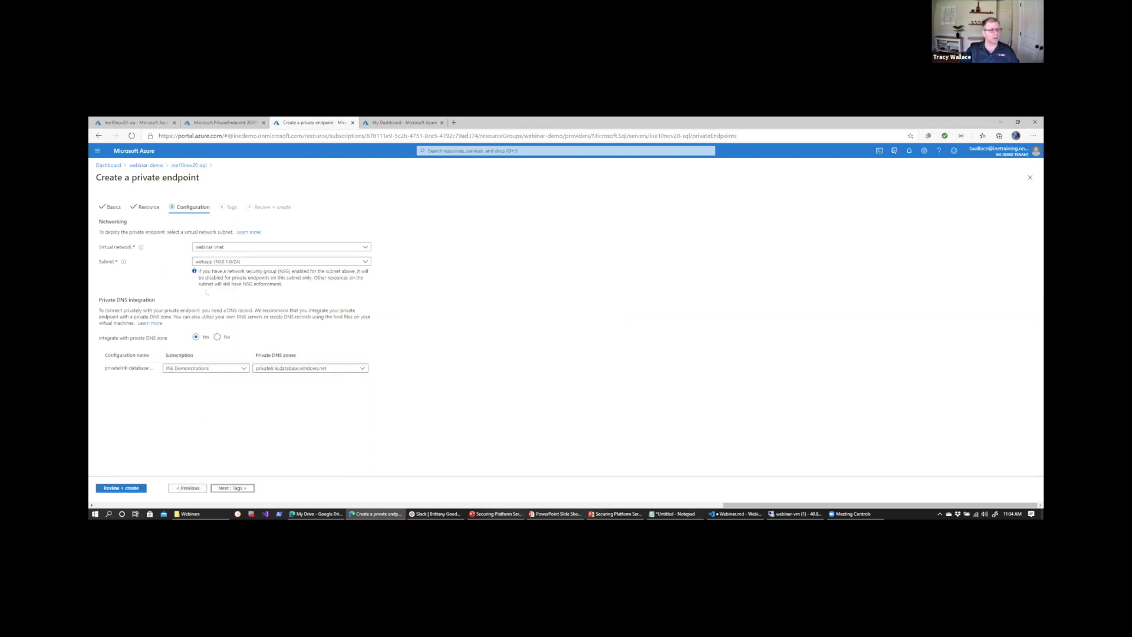
pyautogui.click(208, 262)
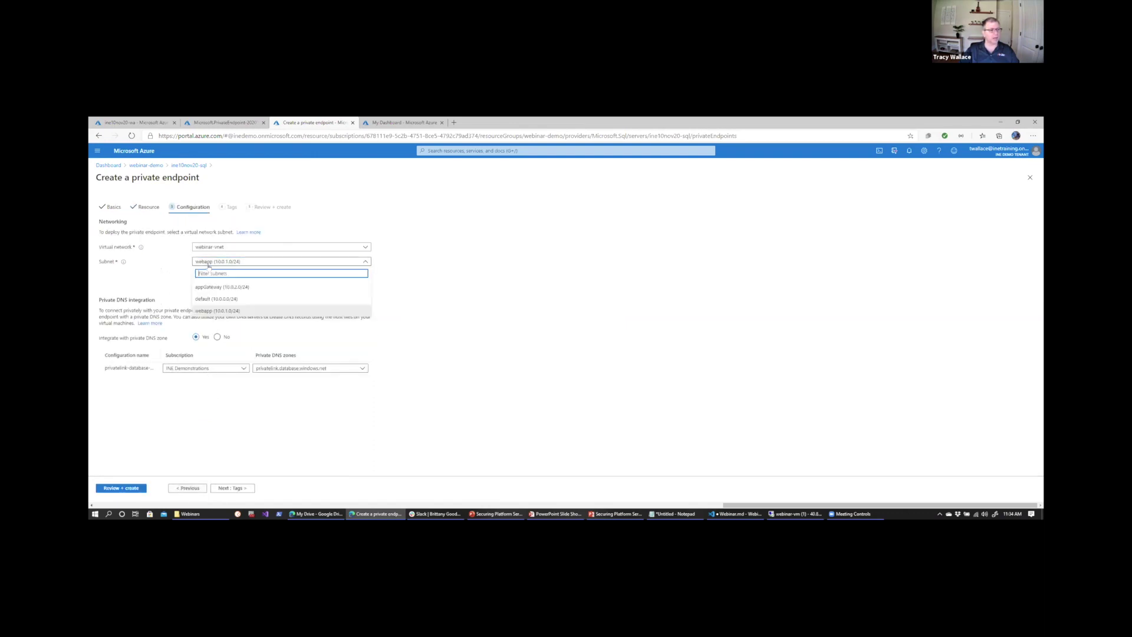
pyautogui.click(212, 300)
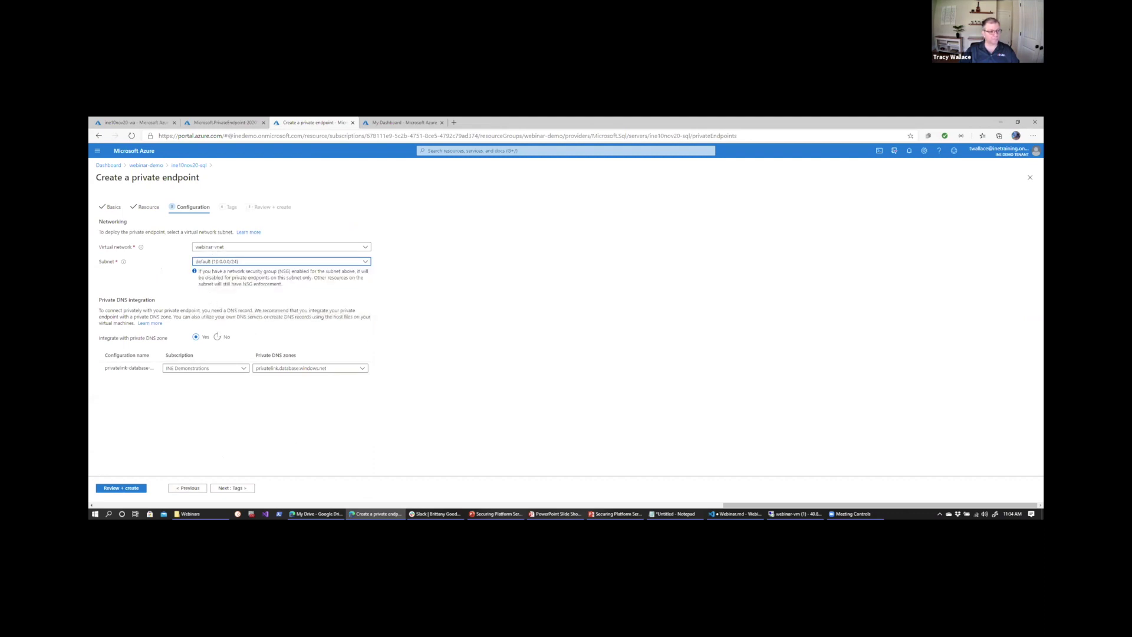
pyautogui.click(271, 369)
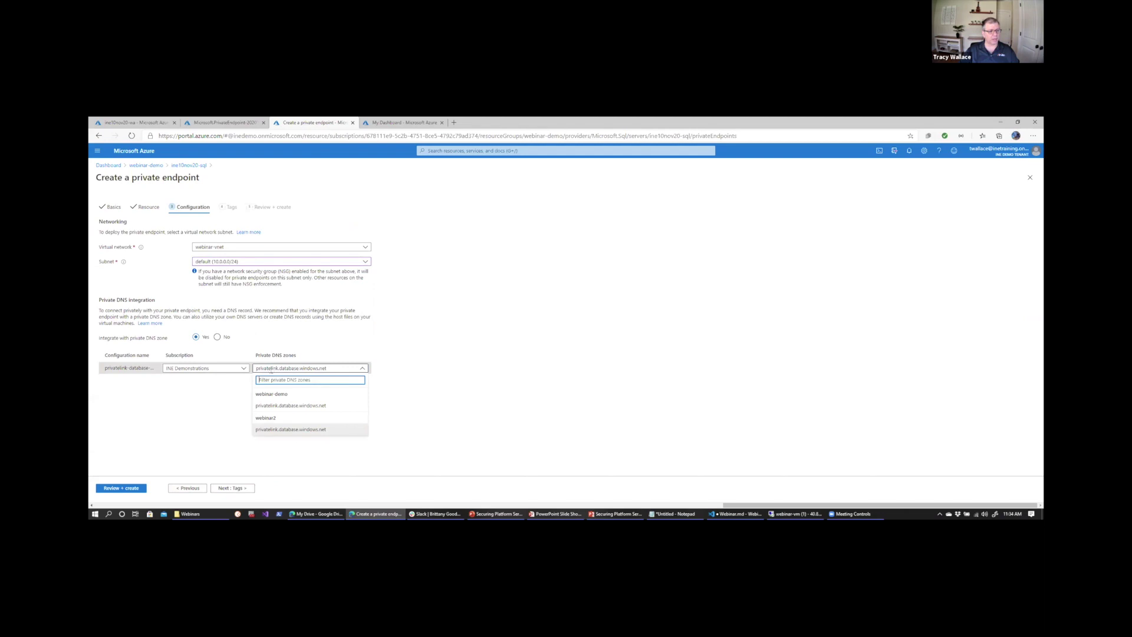
pyautogui.click(274, 406)
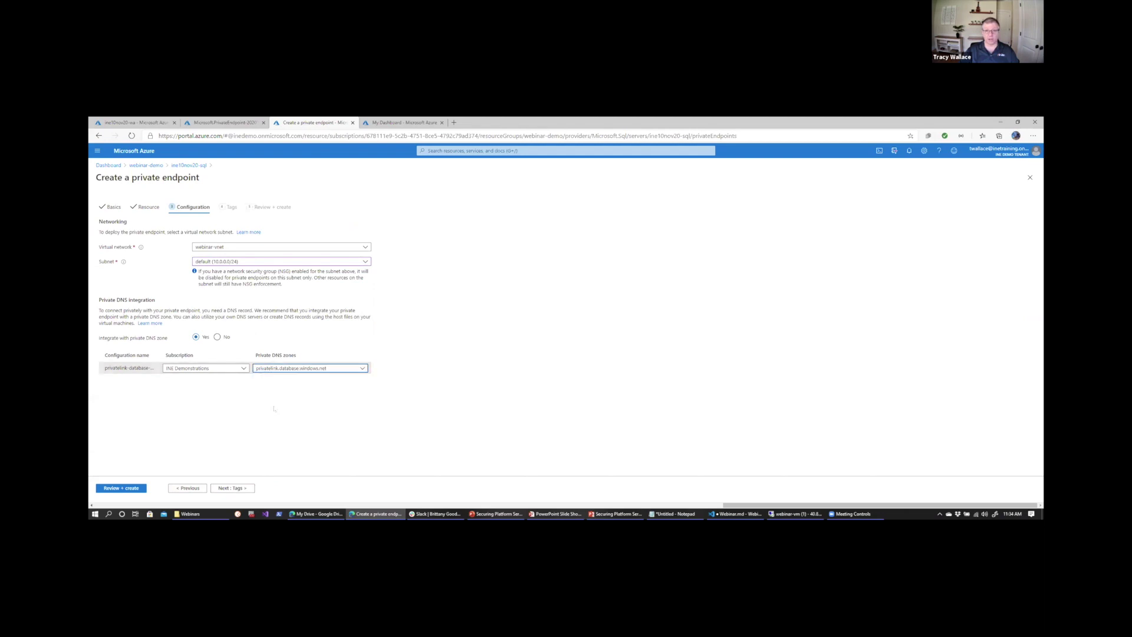
pyautogui.click(132, 489)
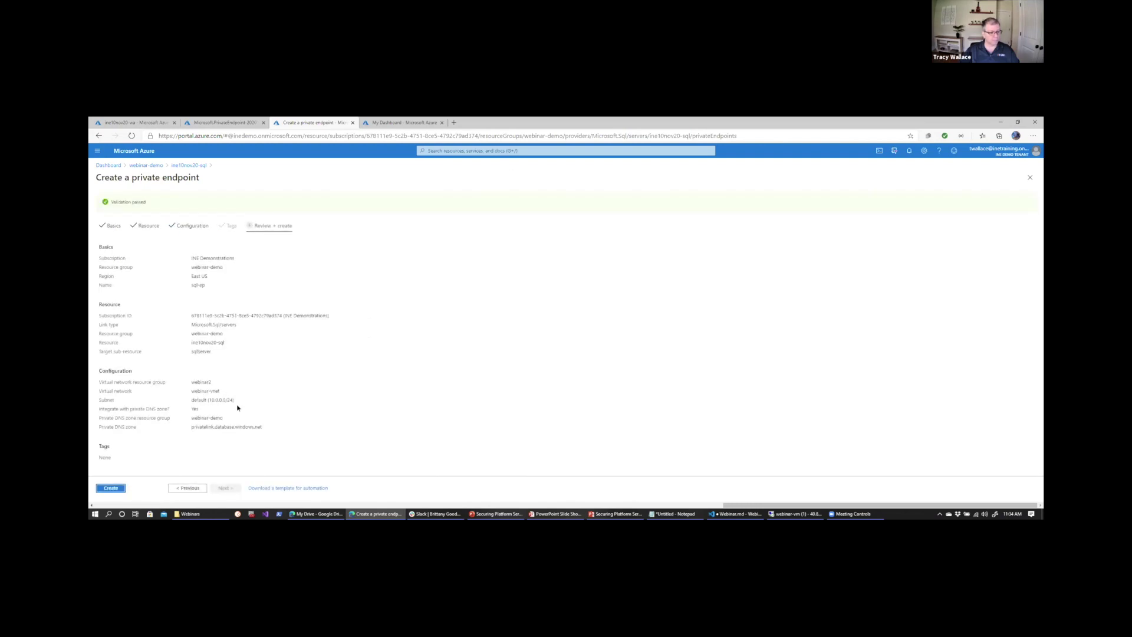
pyautogui.click(111, 488)
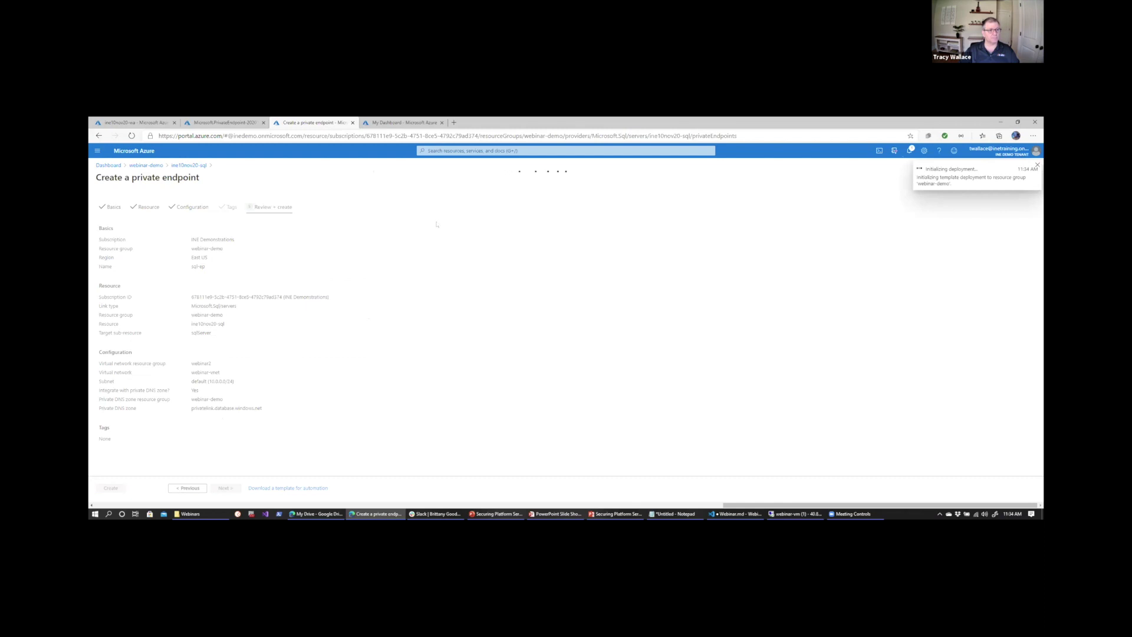
# Refresh the dashboard, open ine10nov20sa's Private endpoint connections, and start a new private endpoint
pyautogui.click(401, 123)
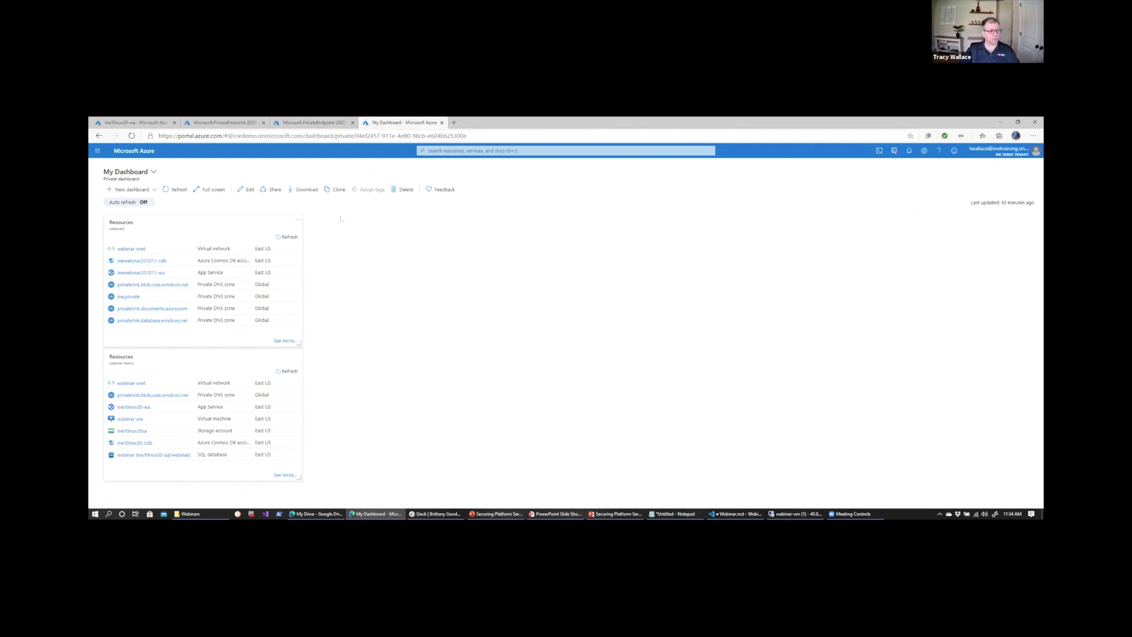
pyautogui.click(175, 190)
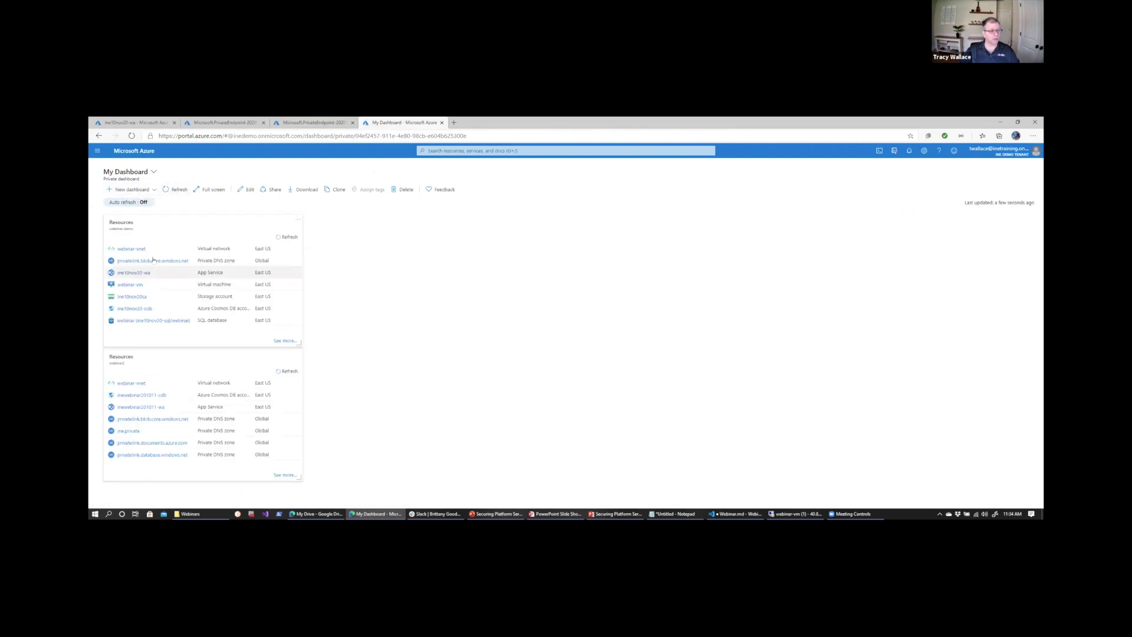
pyautogui.click(132, 297)
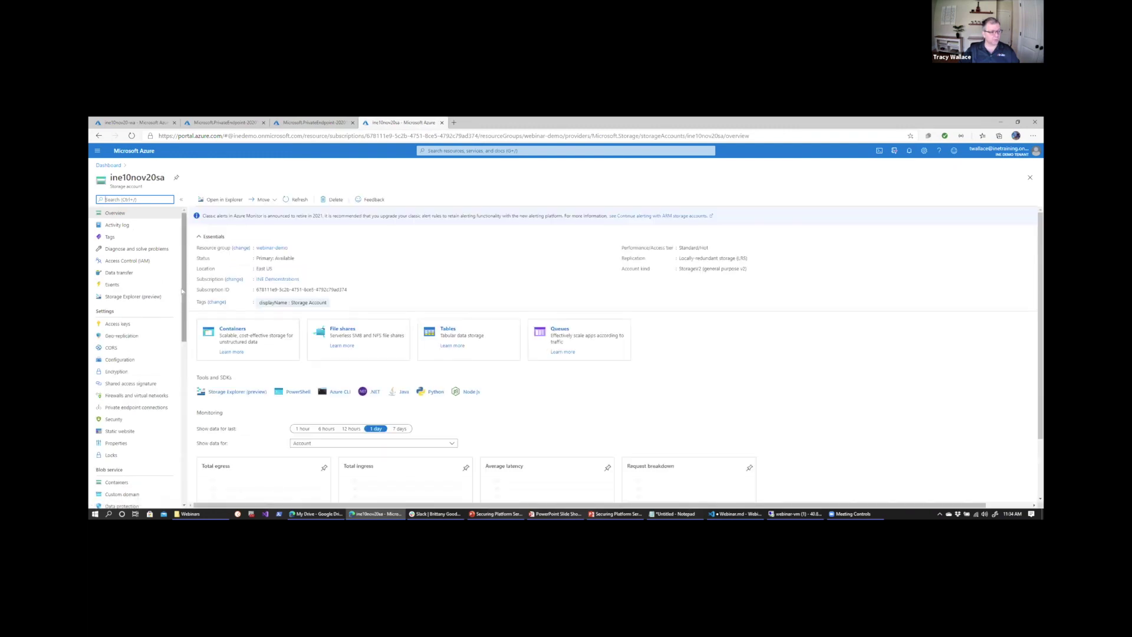
pyautogui.click(152, 408)
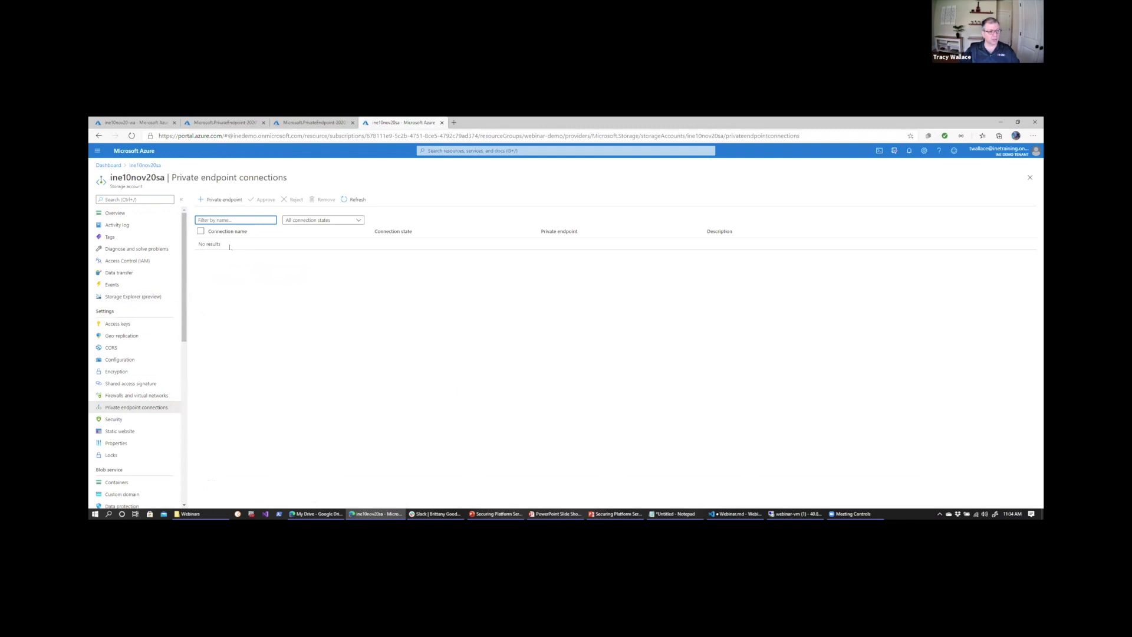
pyautogui.click(224, 201)
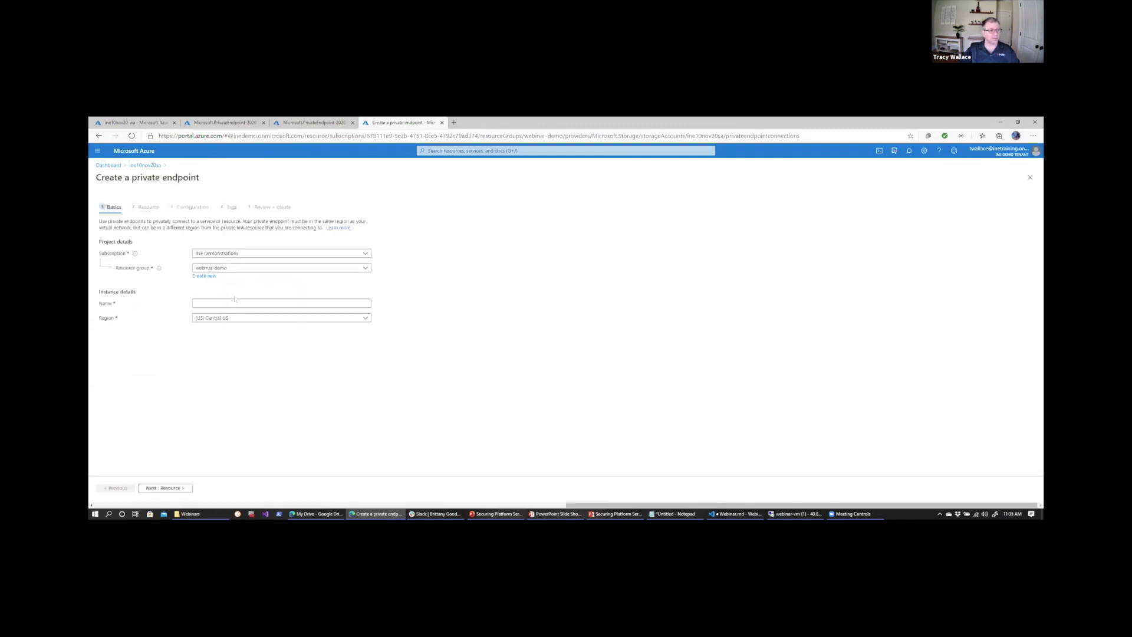
# Name the private endpoint 'sa-ep' and set its region to East US
pyautogui.click(236, 302)
pyautogui.write('sa')
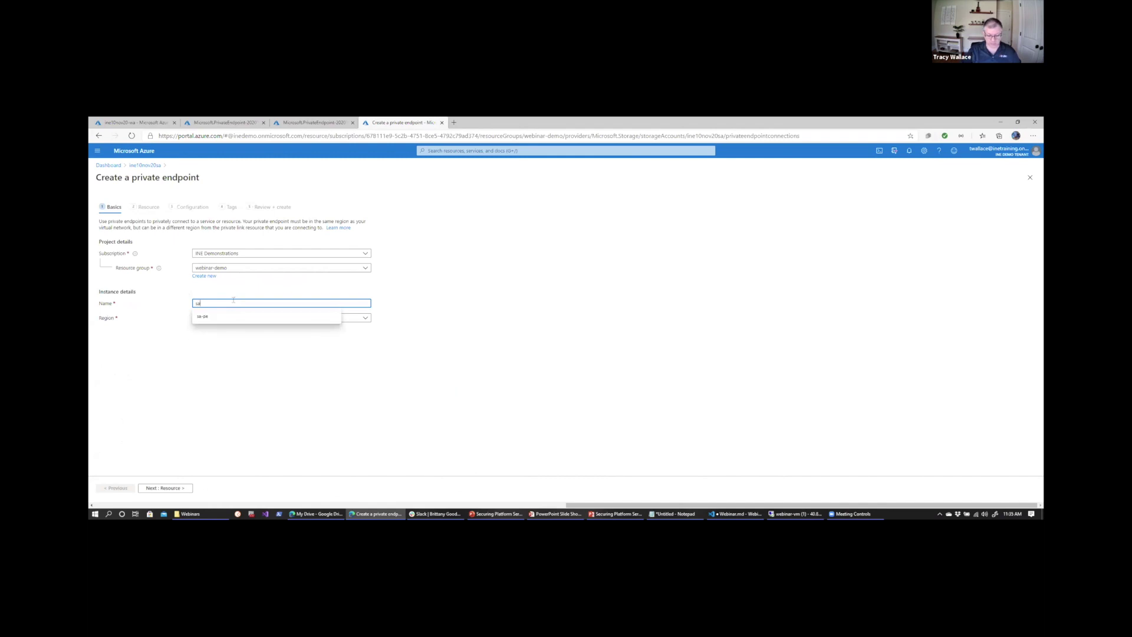
pyautogui.write('-ep')
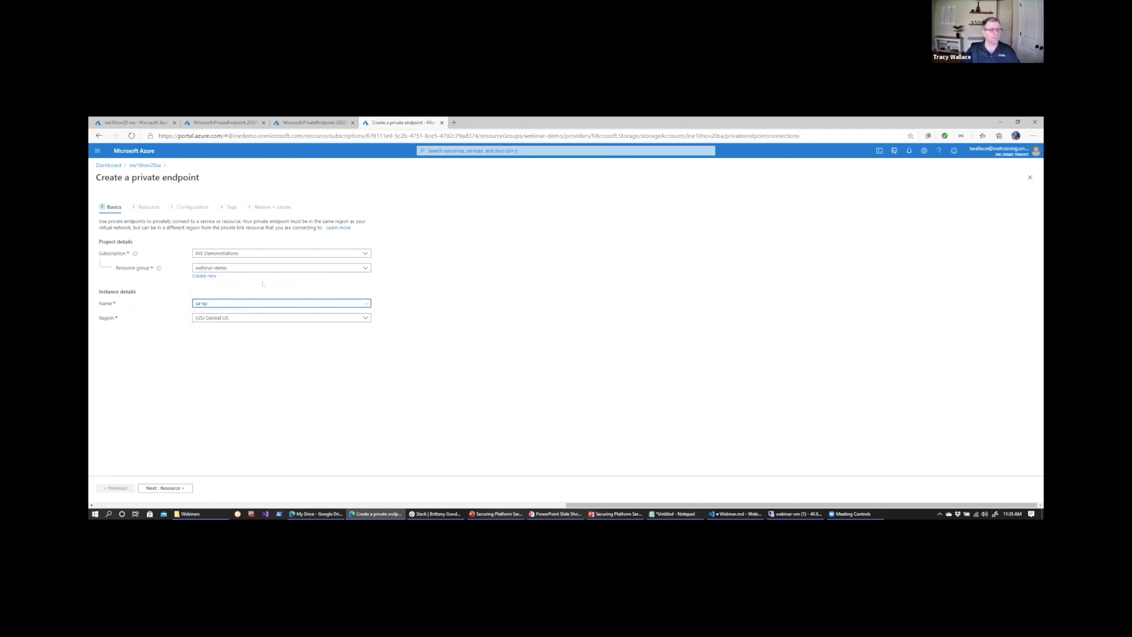
pyautogui.click(264, 319)
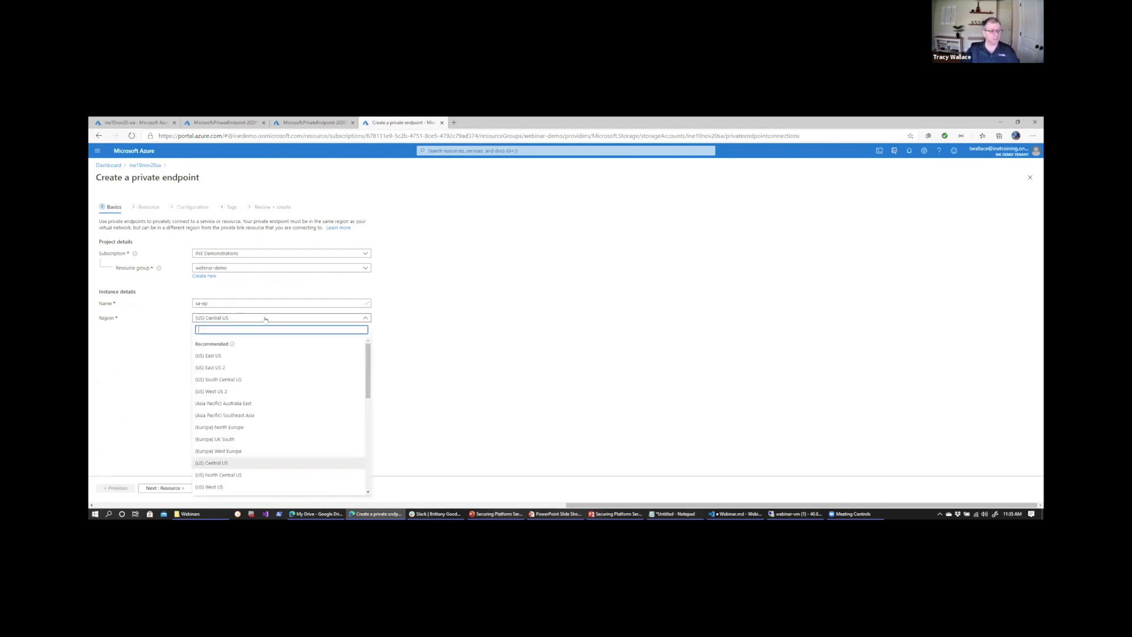
pyautogui.click(233, 357)
pyautogui.click(166, 488)
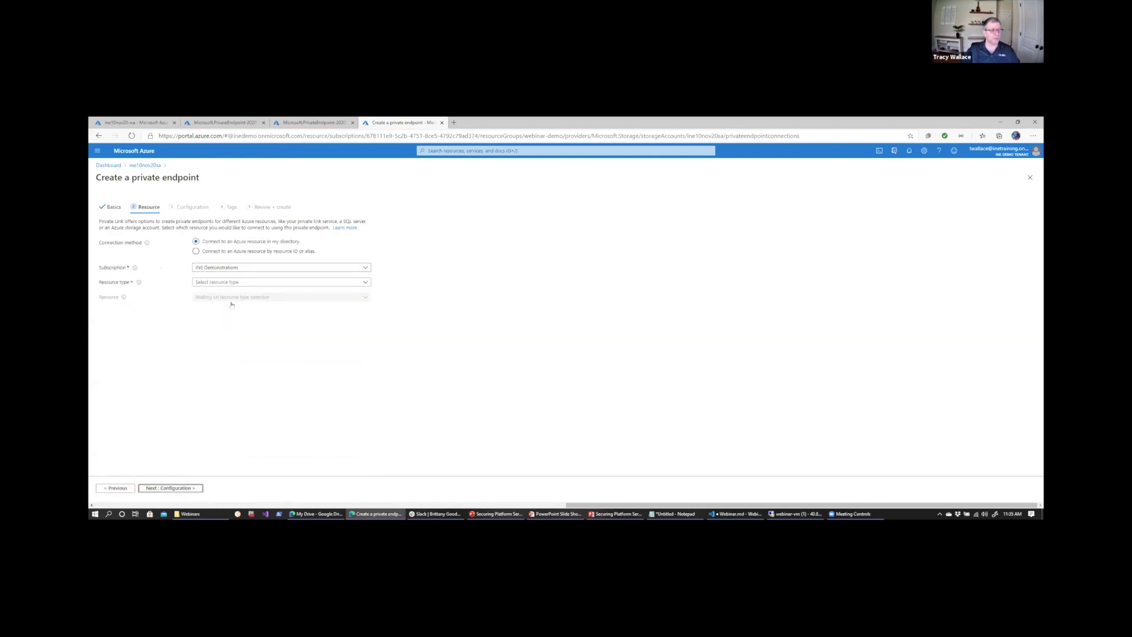
# Target the ine10nov20sa storage account's blob sub-resource
pyautogui.click(253, 283)
pyautogui.scroll(-5, 259, 402)
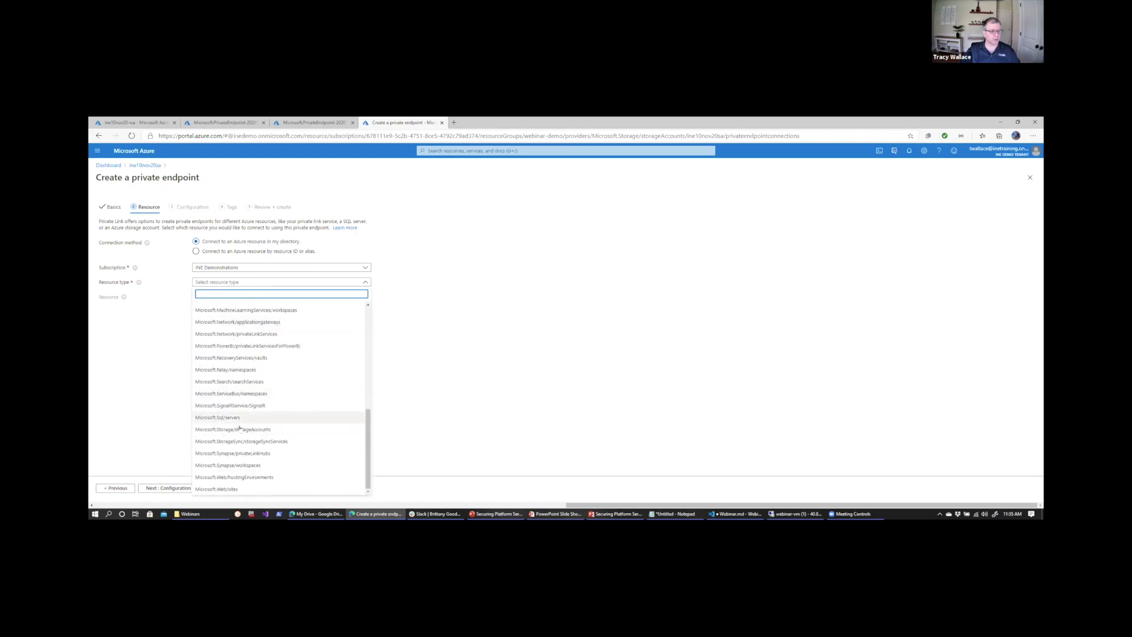
pyautogui.click(257, 430)
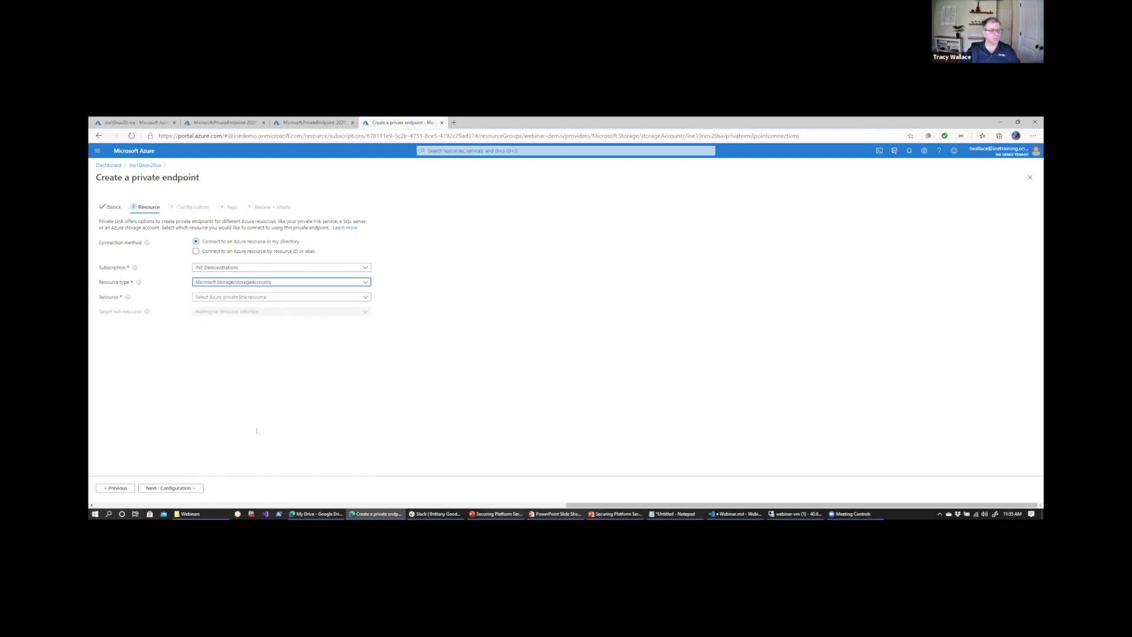
pyautogui.click(279, 298)
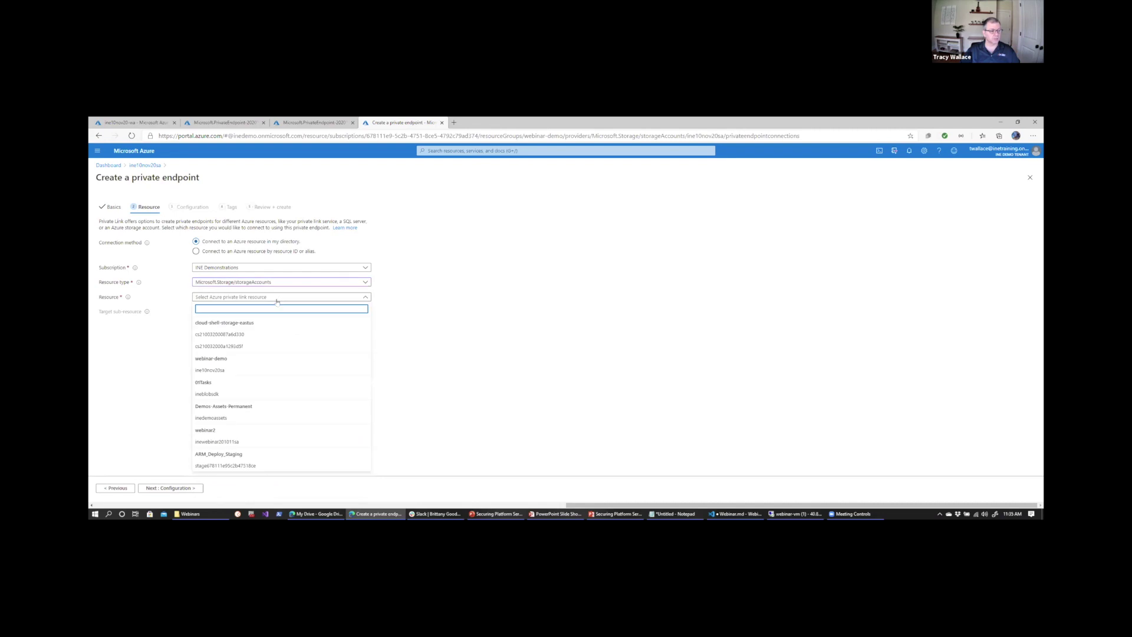
pyautogui.click(211, 371)
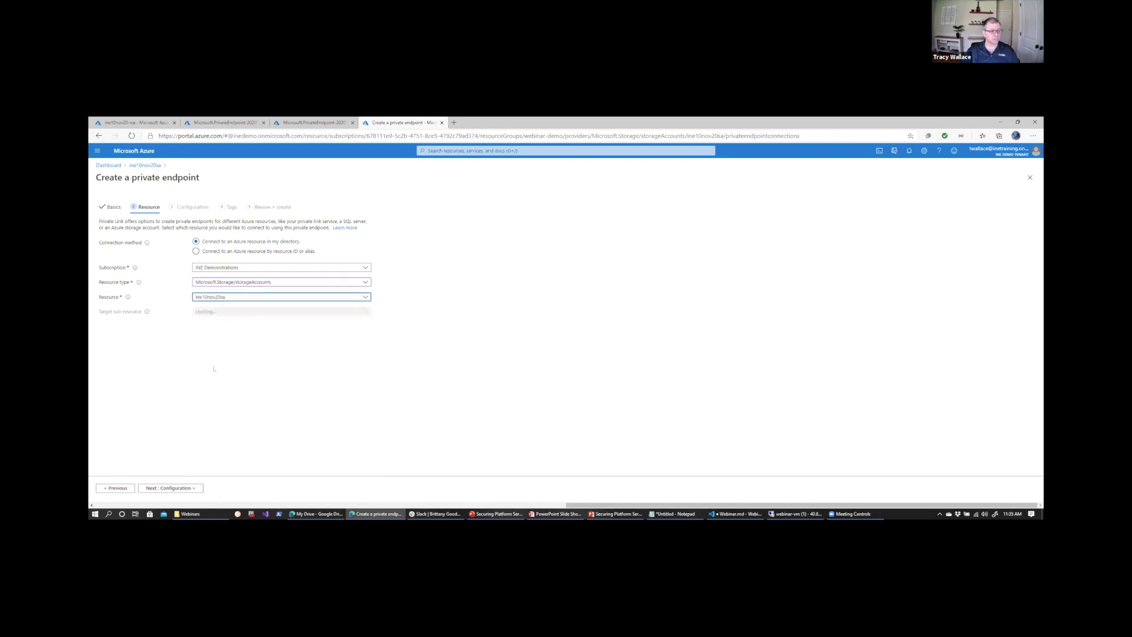
pyautogui.click(252, 314)
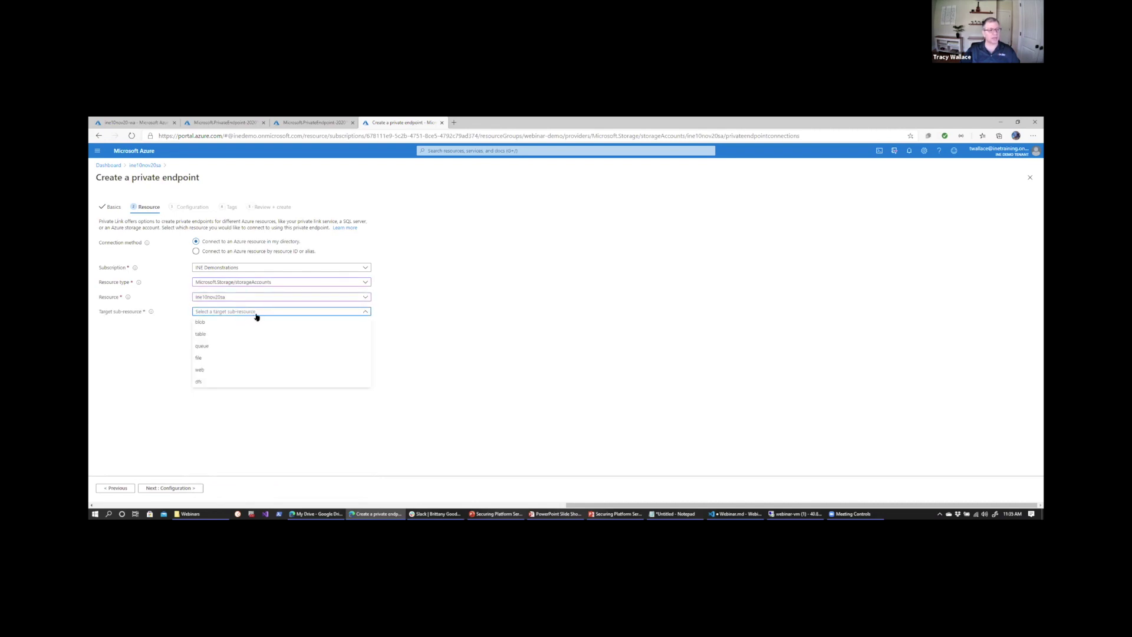
pyautogui.click(202, 322)
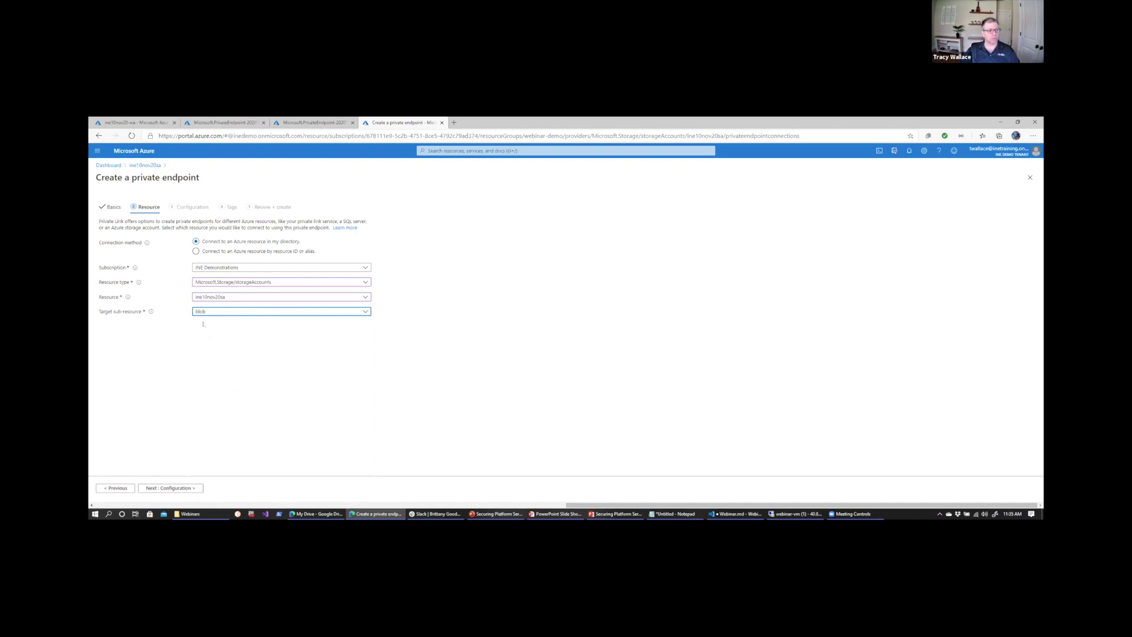
pyautogui.click(170, 489)
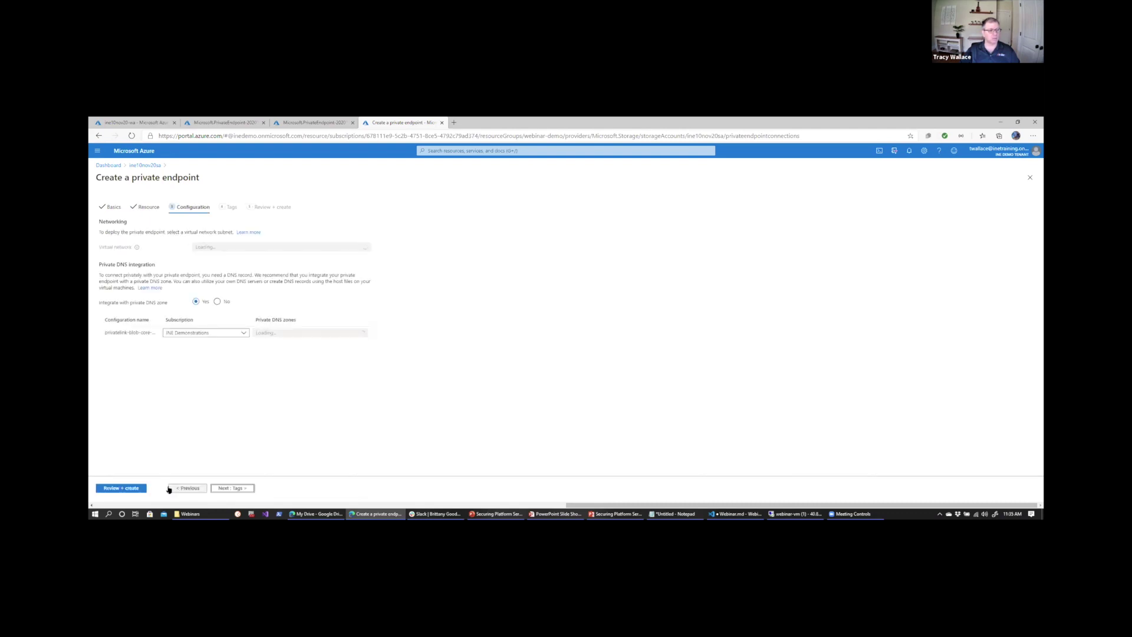
# Use the default subnet and the webinar-demo privatelink.blob.core.windows.net zone, then validate
pyautogui.click(233, 262)
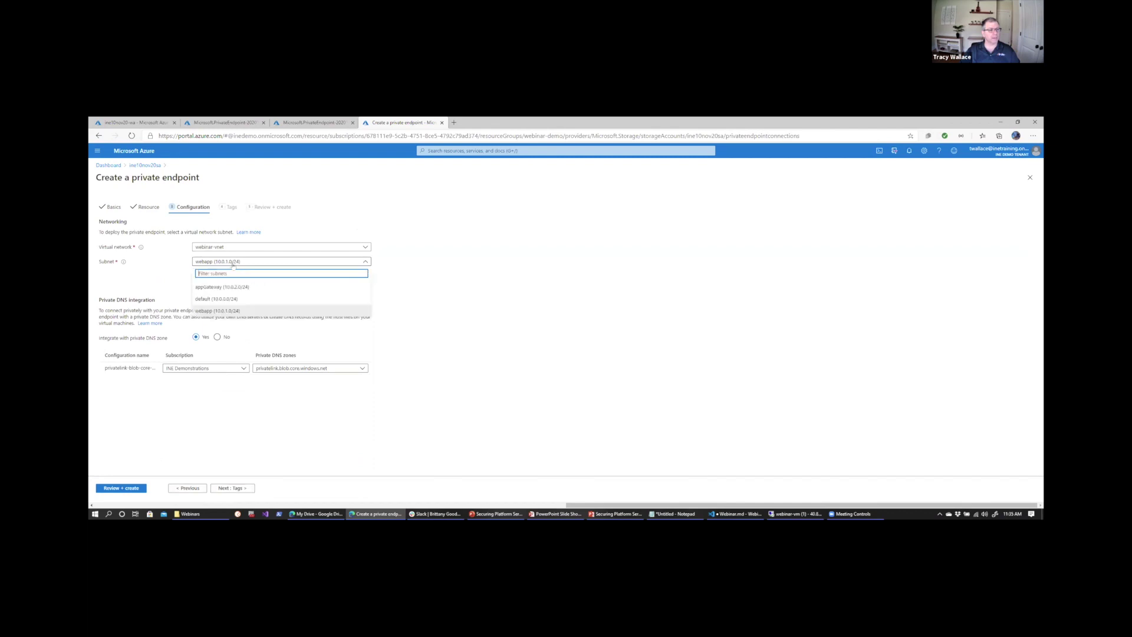
pyautogui.click(226, 300)
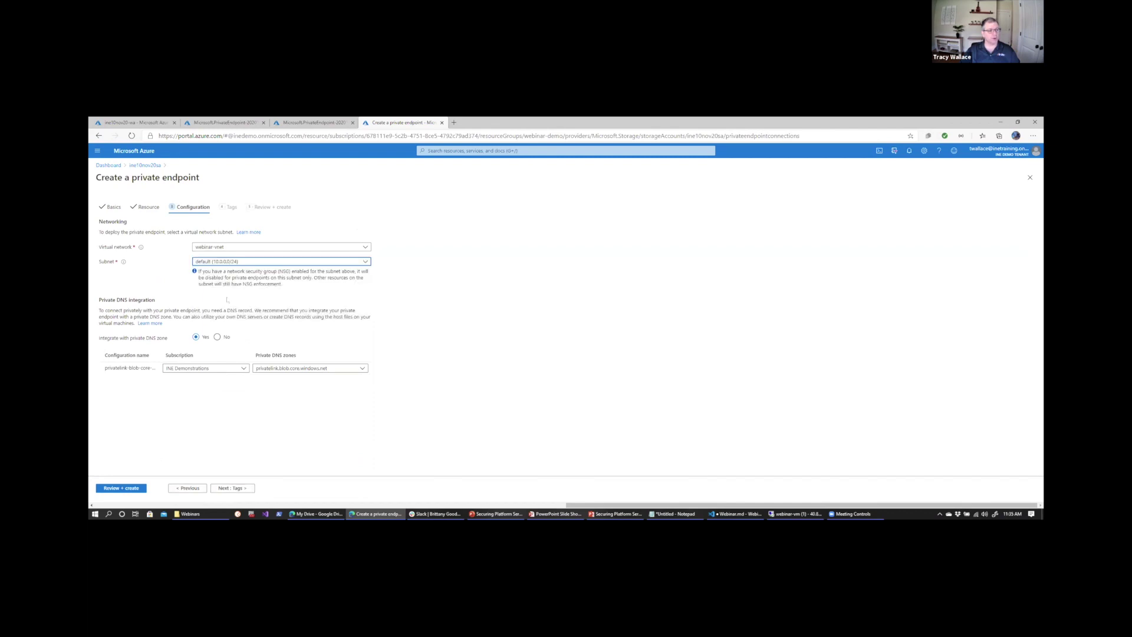
pyautogui.click(292, 369)
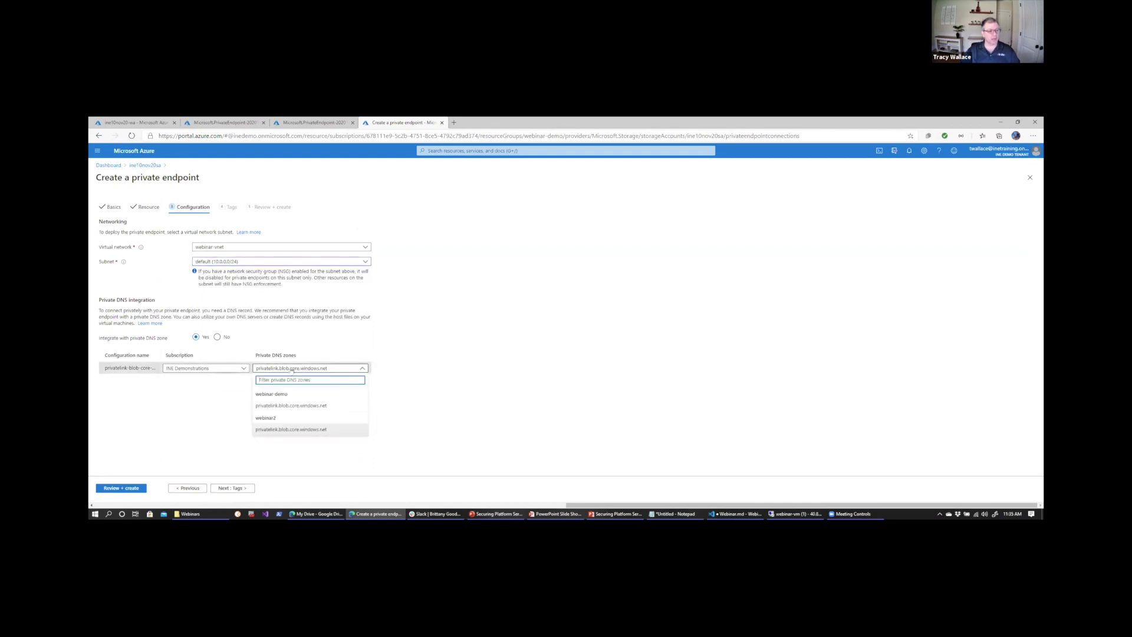
pyautogui.click(289, 406)
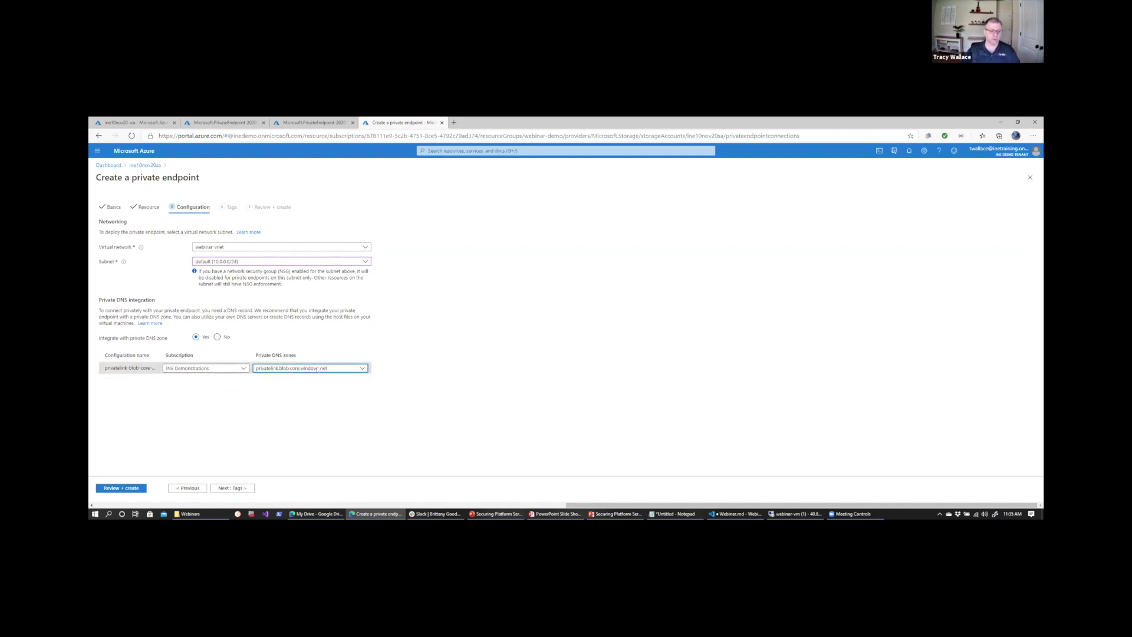
pyautogui.click(286, 370)
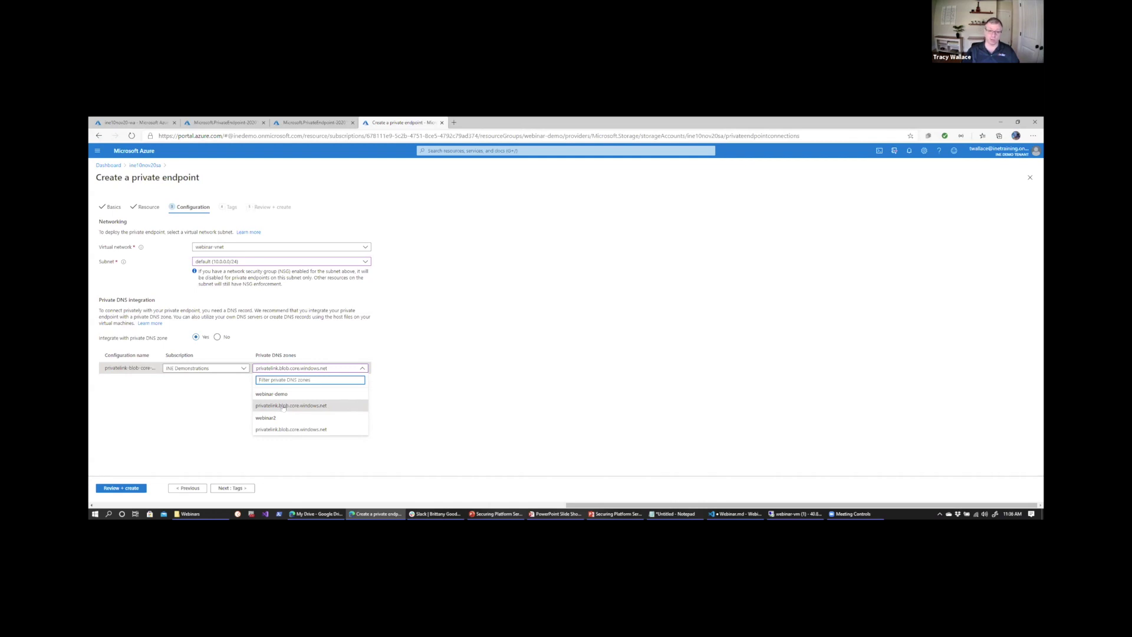
pyautogui.click(284, 406)
pyautogui.click(131, 489)
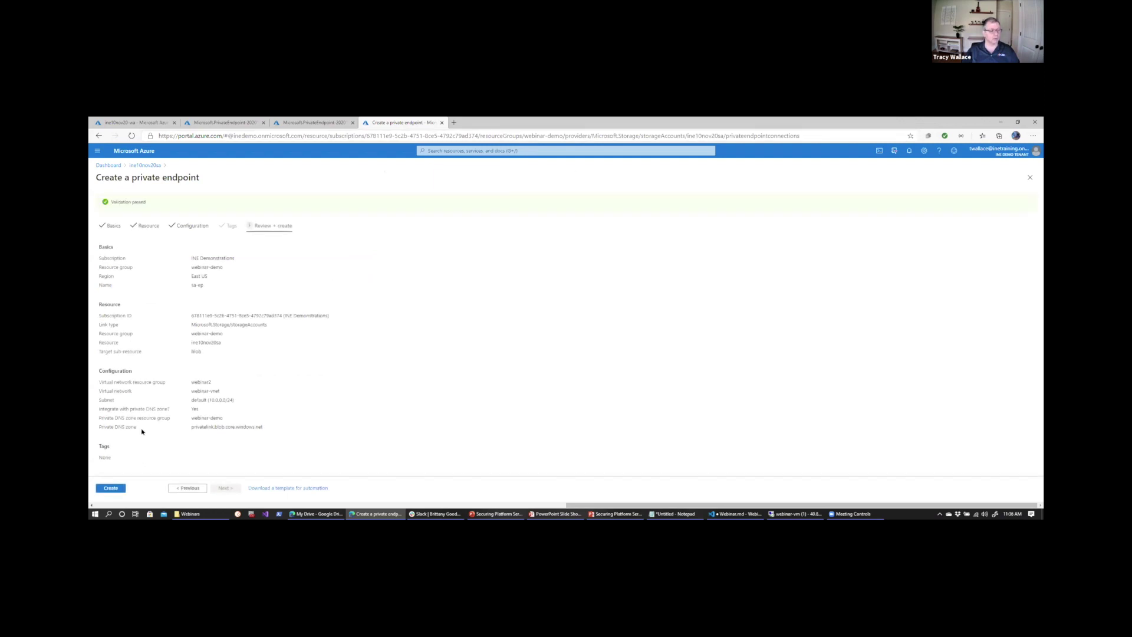
pyautogui.click(111, 488)
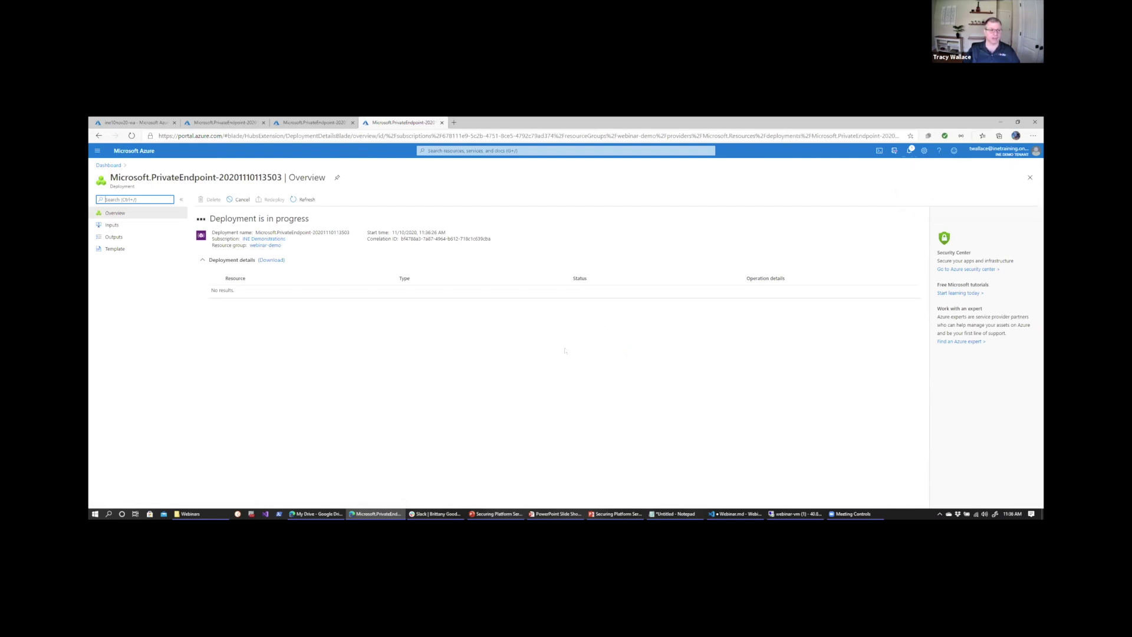
pyautogui.click(227, 123)
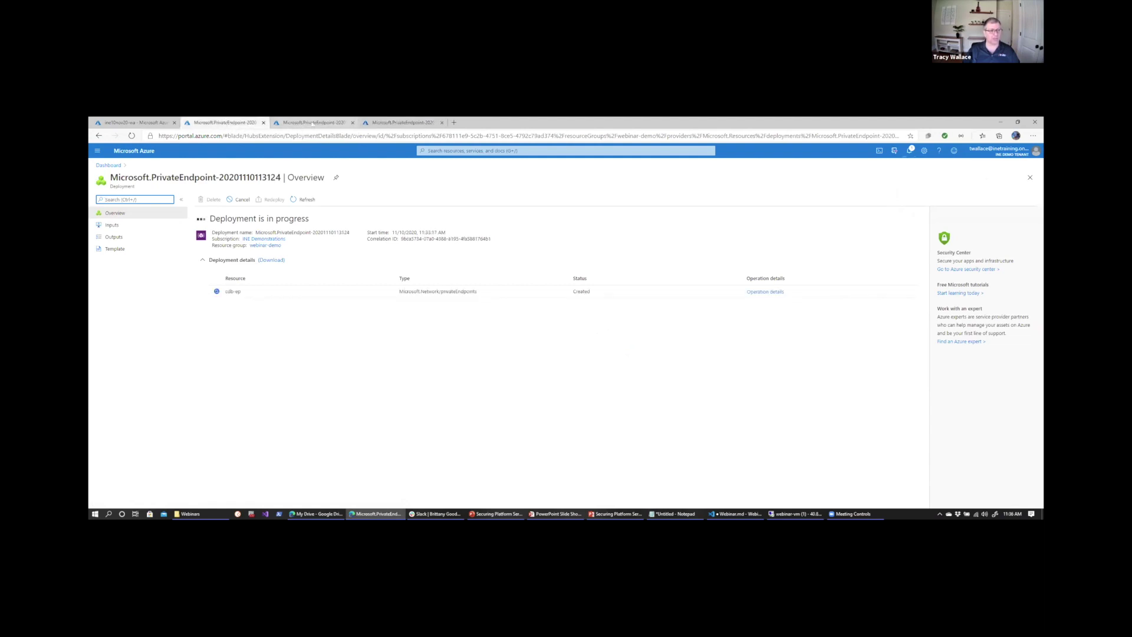
pyautogui.click(313, 123)
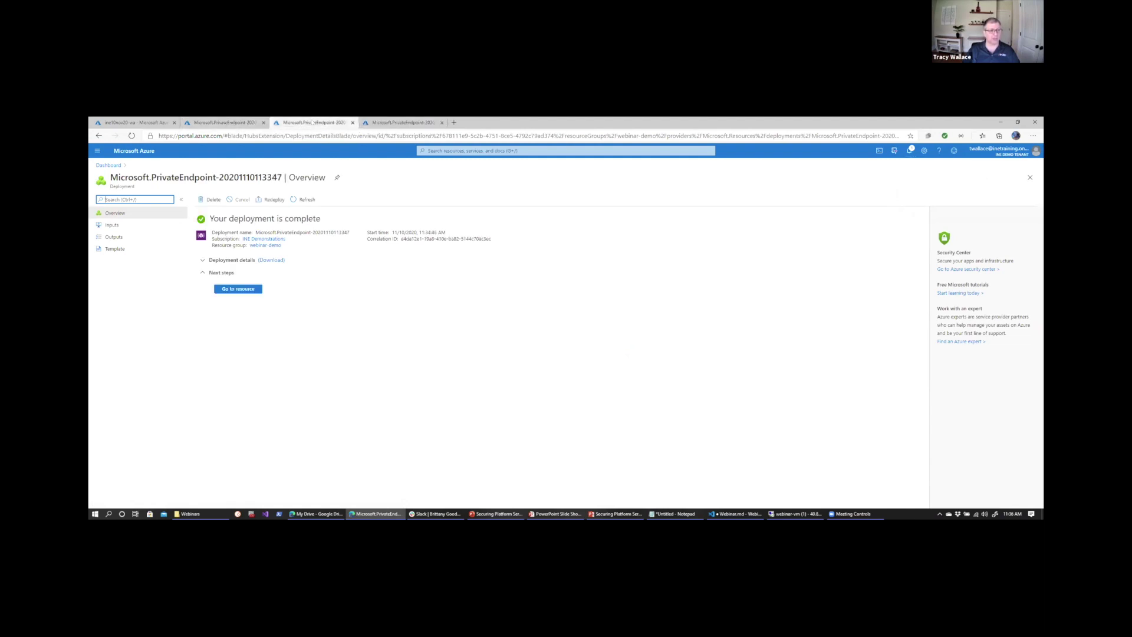
pyautogui.click(229, 123)
pyautogui.click(314, 123)
pyautogui.click(388, 124)
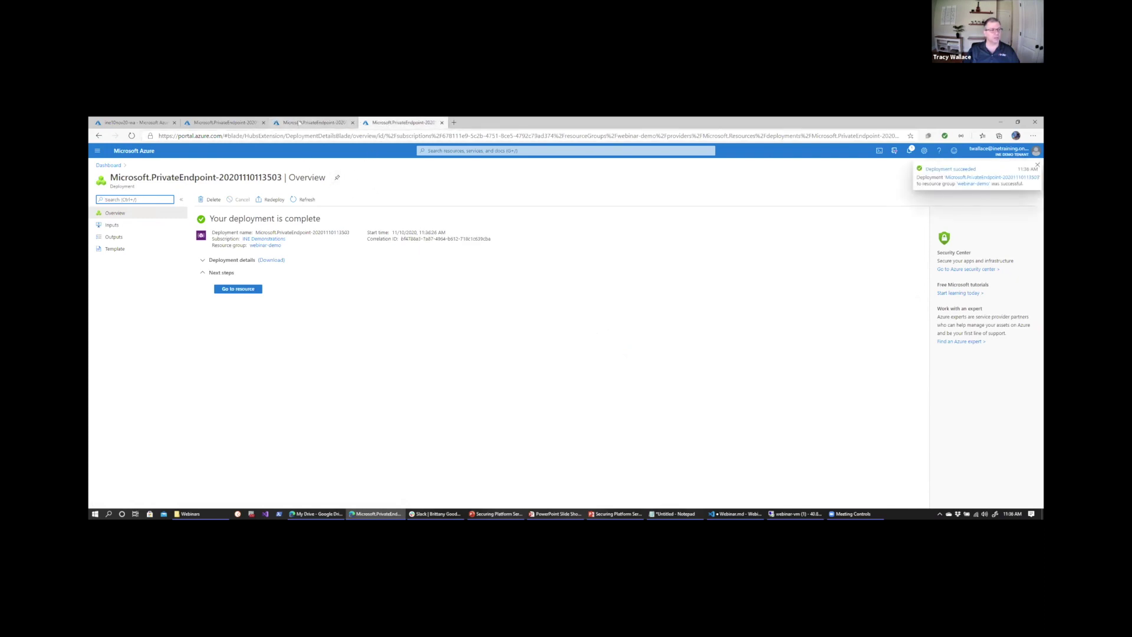
pyautogui.click(299, 122)
pyautogui.click(114, 166)
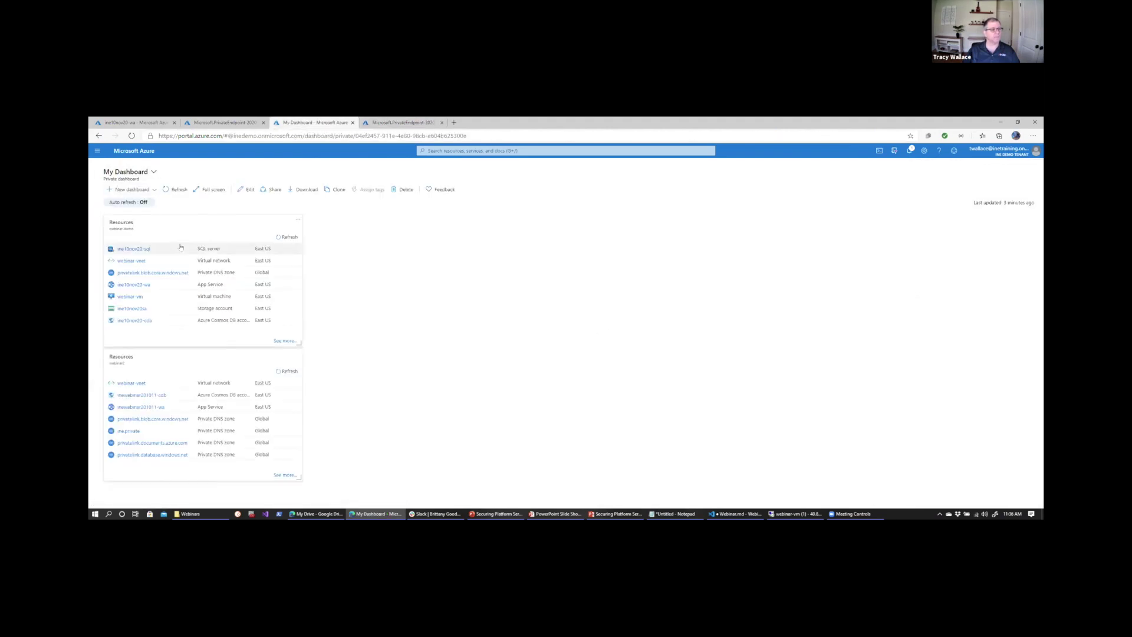
# Set Deny public network access to Yes on ine10nov20-sql and start adding an existing virtual network
pyautogui.click(133, 249)
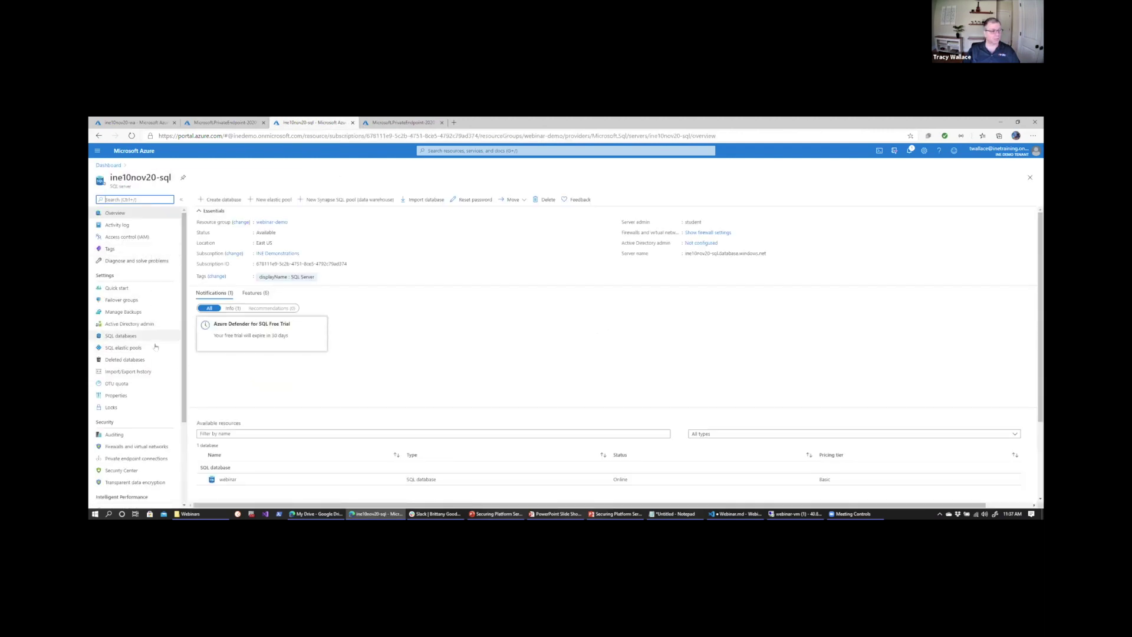
pyautogui.scroll(-3, 139, 370)
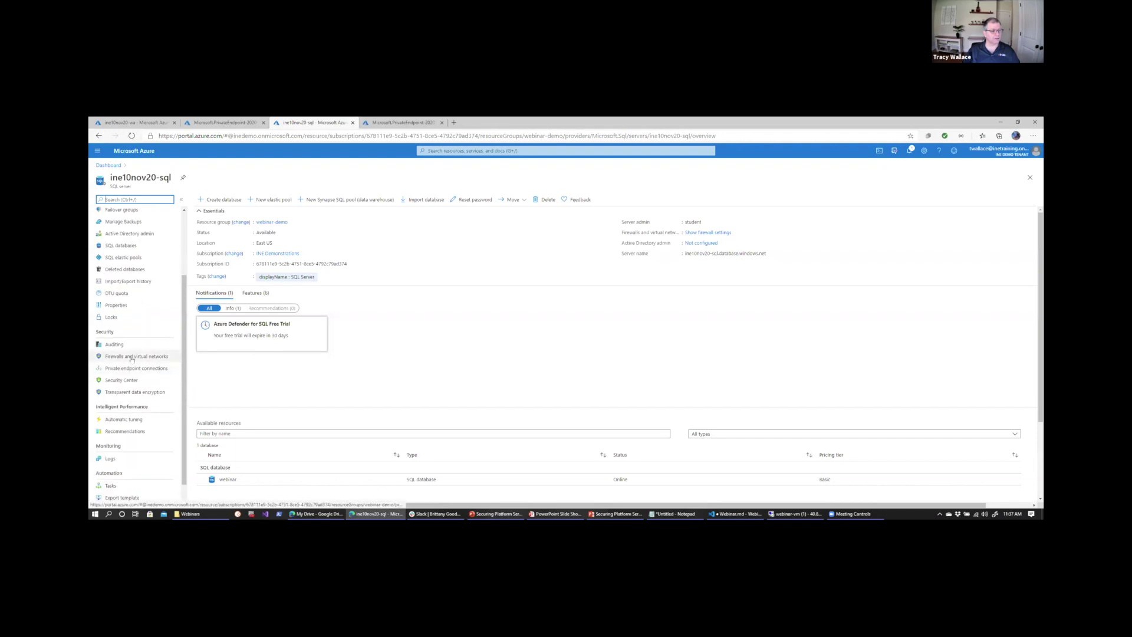
pyautogui.click(133, 357)
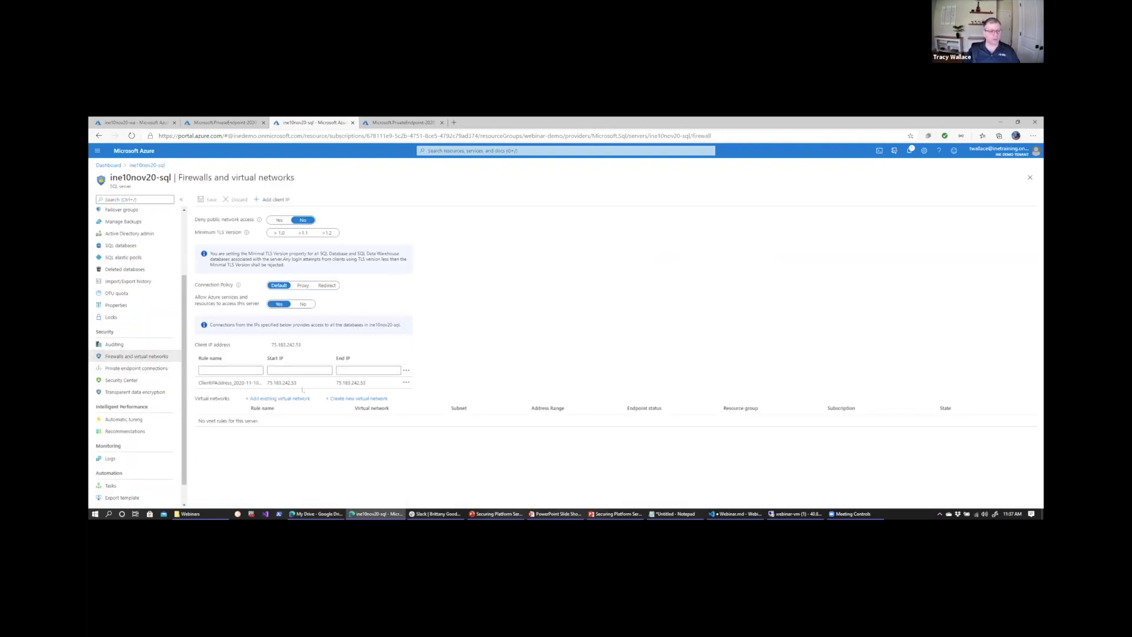
pyautogui.click(277, 220)
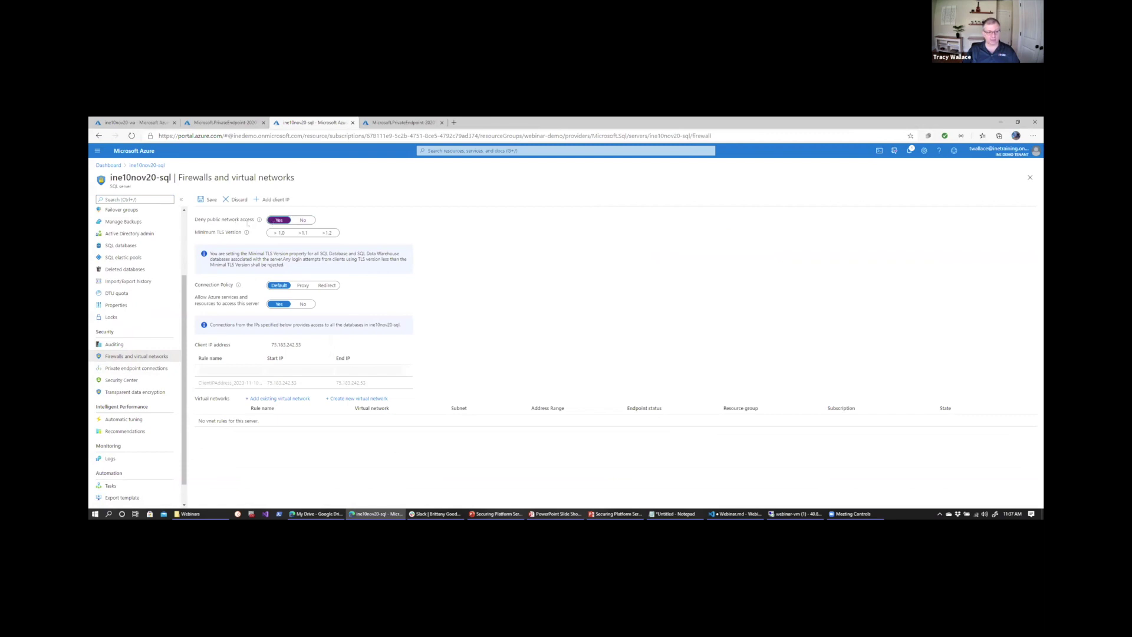
pyautogui.click(283, 400)
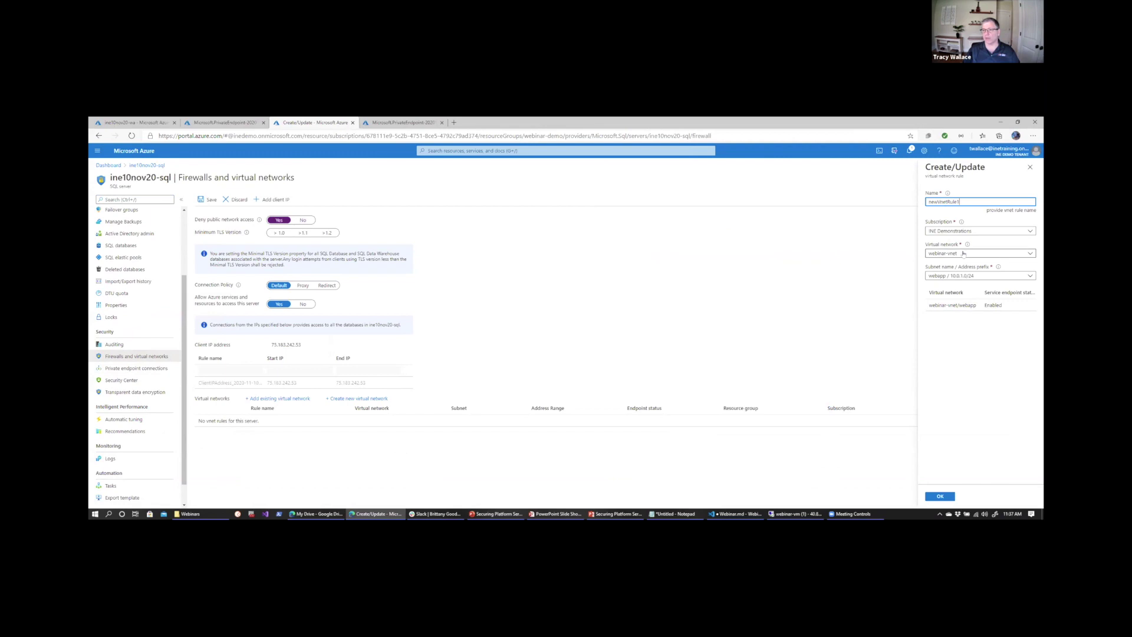
# Point the rule at webinar-vnet's default subnet (10.0.0.0/24) and enable its SQL service endpoint
pyautogui.click(971, 276)
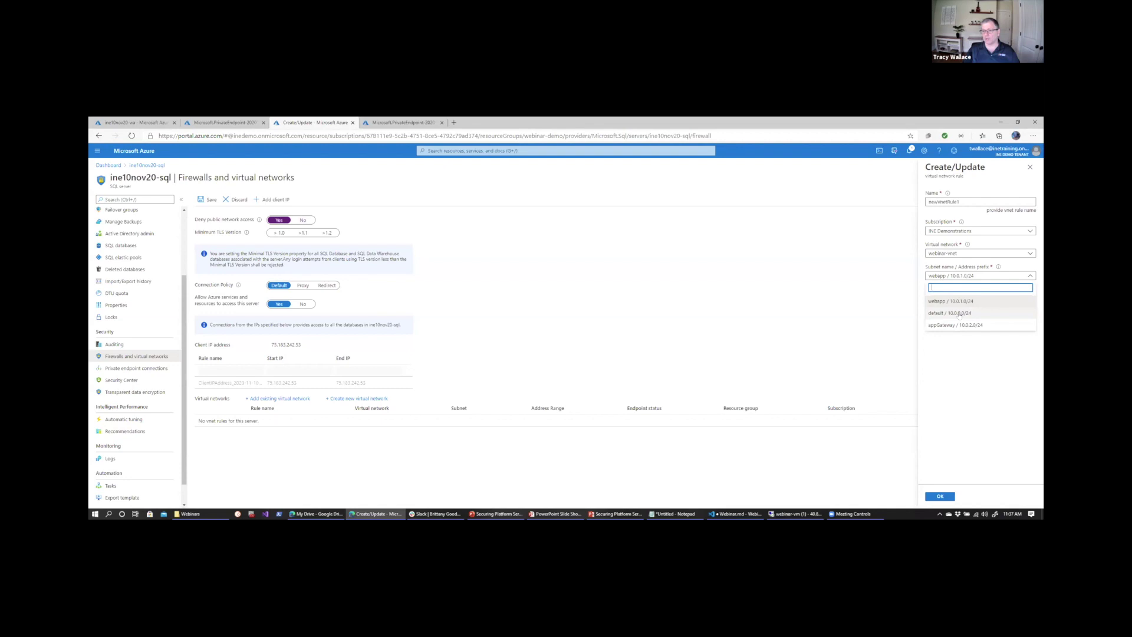
pyautogui.click(959, 302)
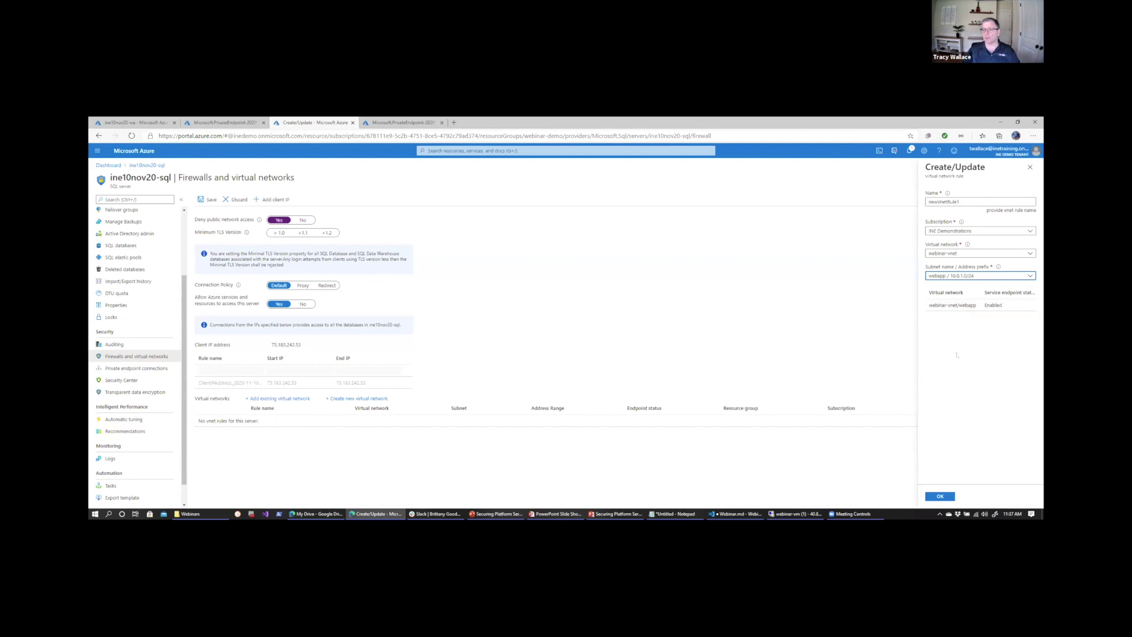
pyautogui.click(971, 255)
pyautogui.click(949, 319)
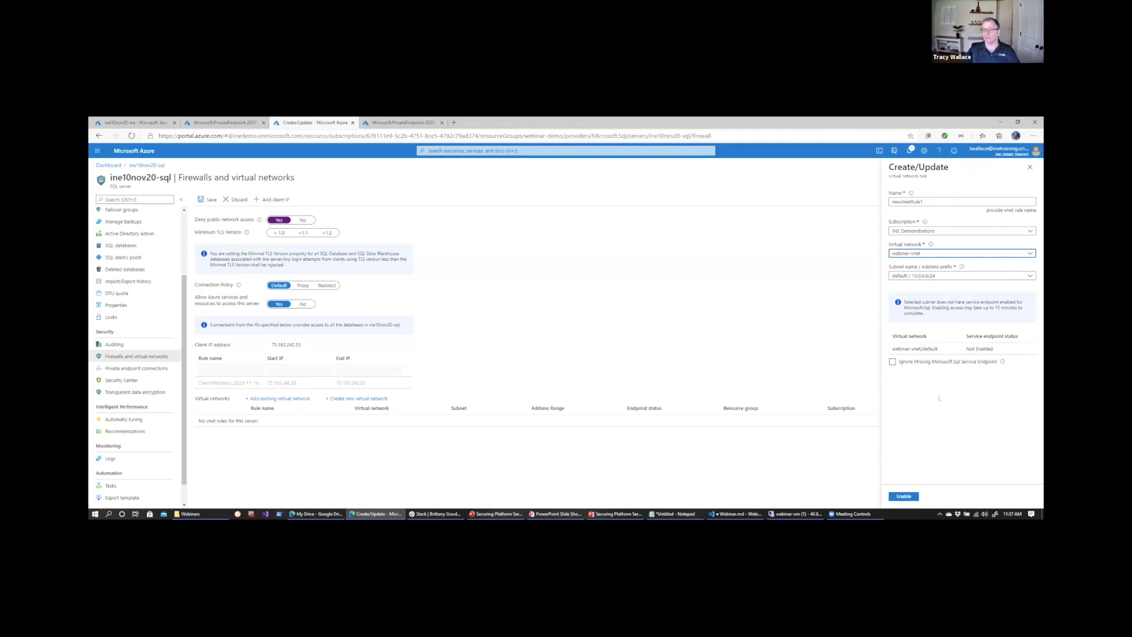
pyautogui.click(936, 276)
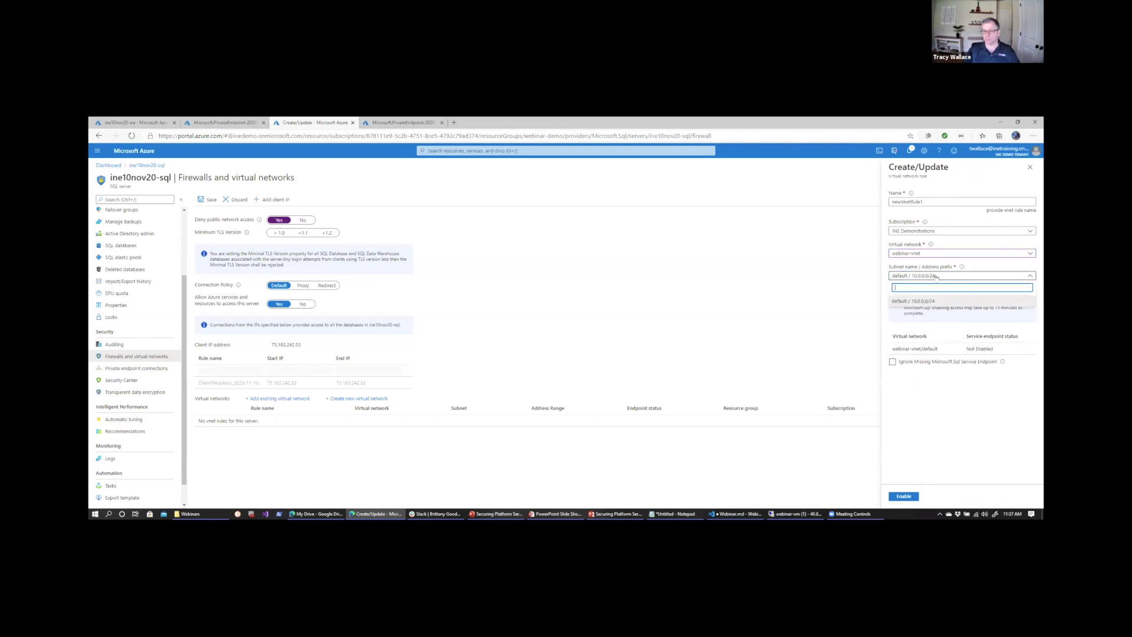
pyautogui.click(937, 277)
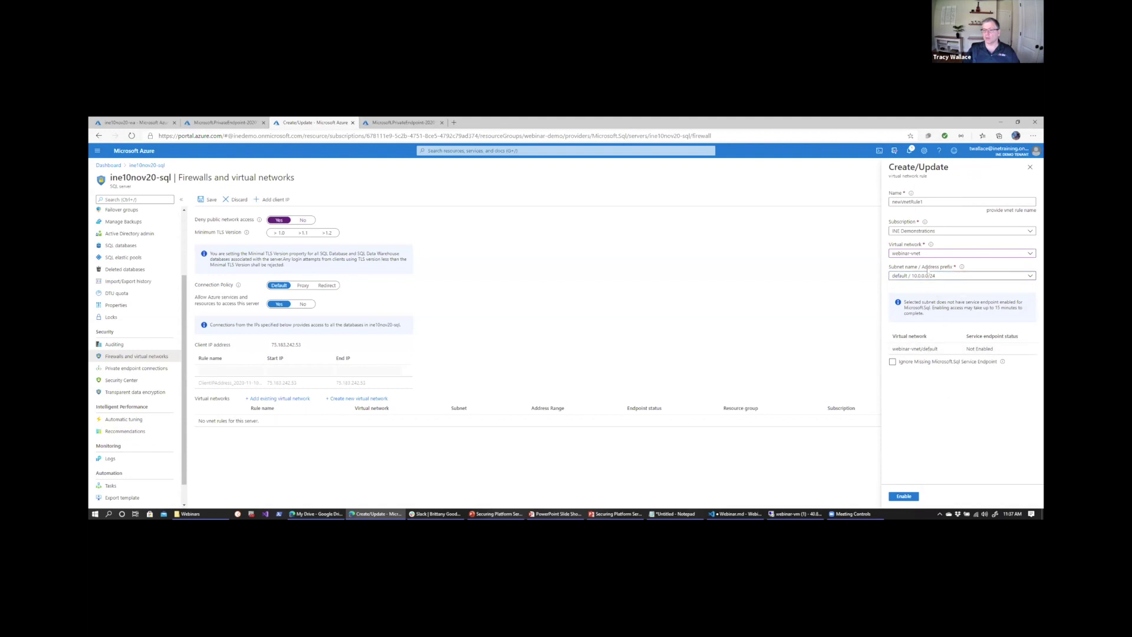
pyautogui.click(937, 277)
pyautogui.click(937, 276)
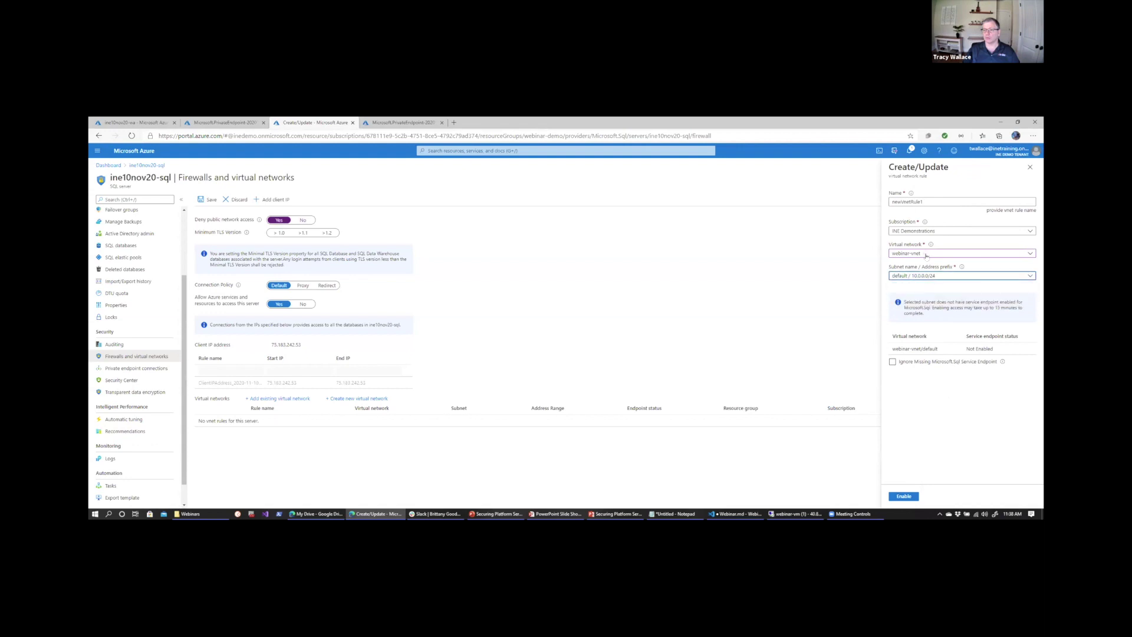
pyautogui.click(904, 496)
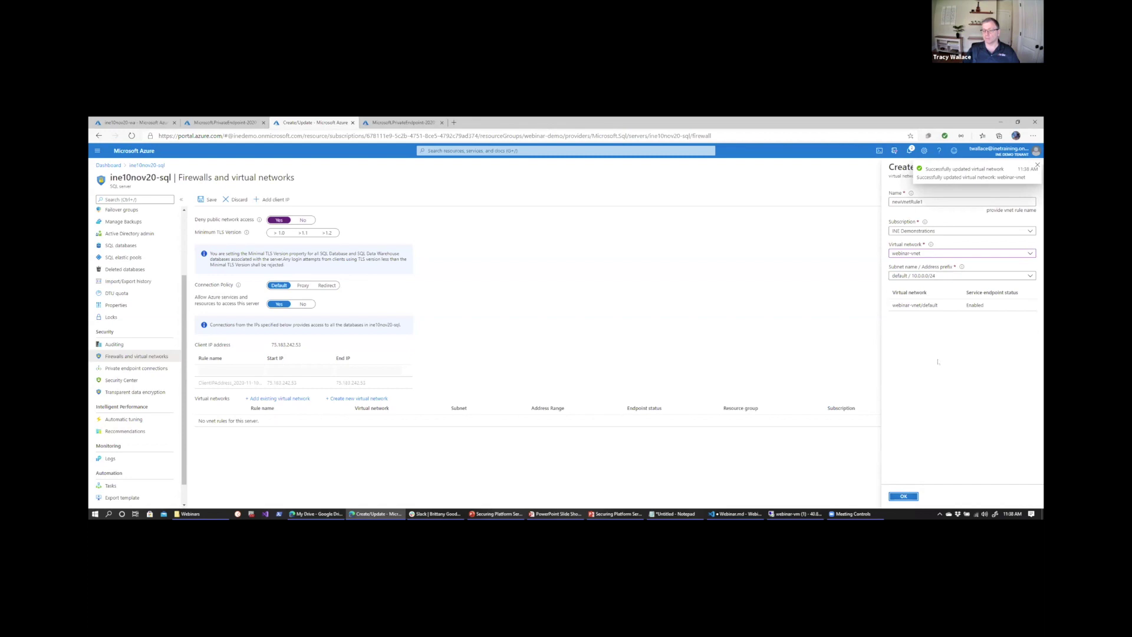
# Attempt to save the rule twice, dismiss the 400 error, and discard the unsaved rule
pyautogui.click(904, 497)
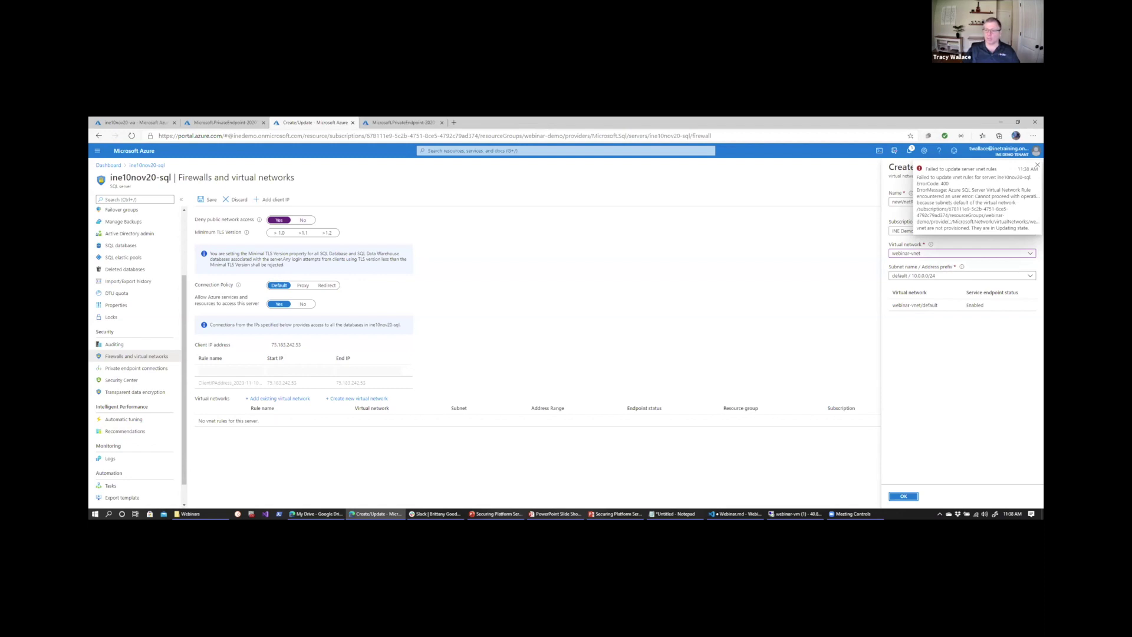
pyautogui.click(903, 497)
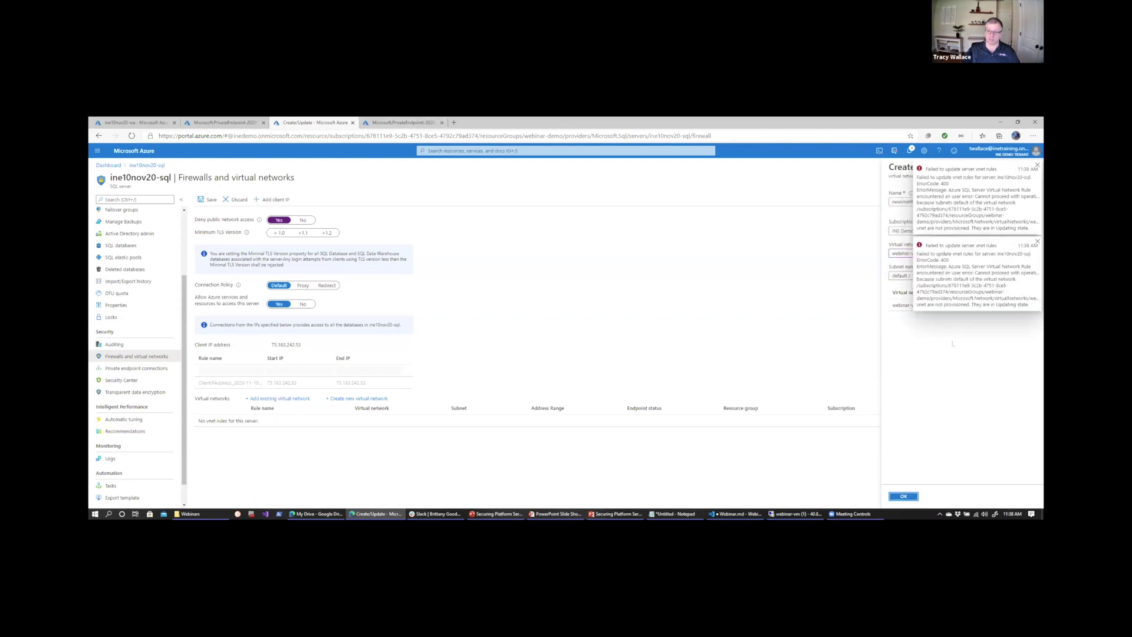
pyautogui.click(1037, 165)
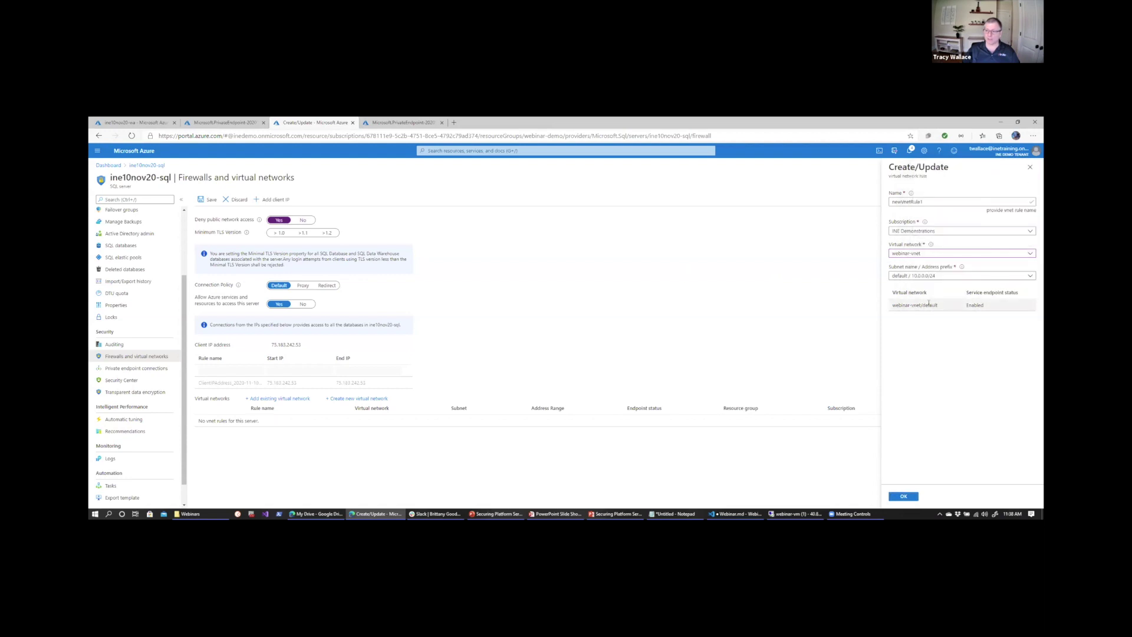
pyautogui.click(1030, 168)
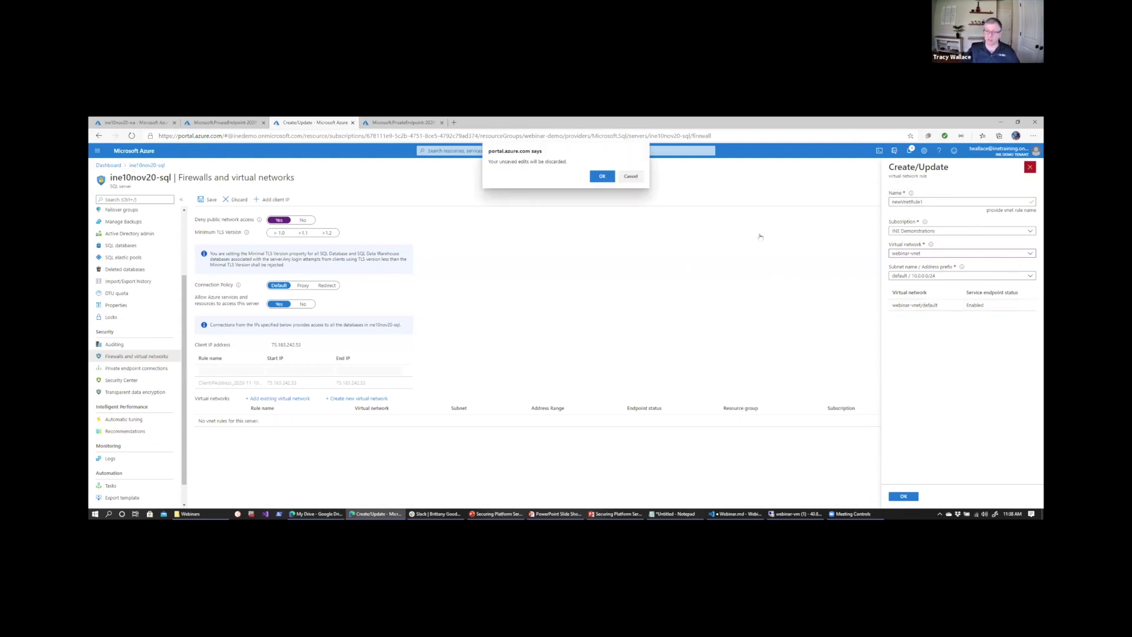
pyautogui.click(602, 175)
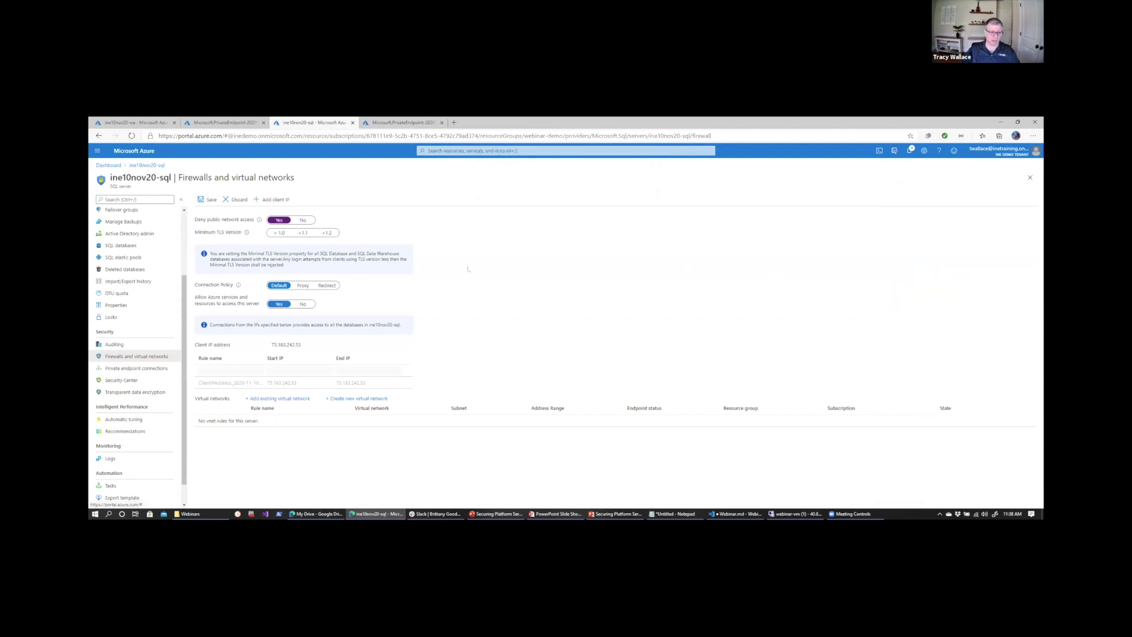
# Add a SQL virtual network rule for webinar-vnet's default subnet, then return to ine10nov20-wa
pyautogui.click(269, 400)
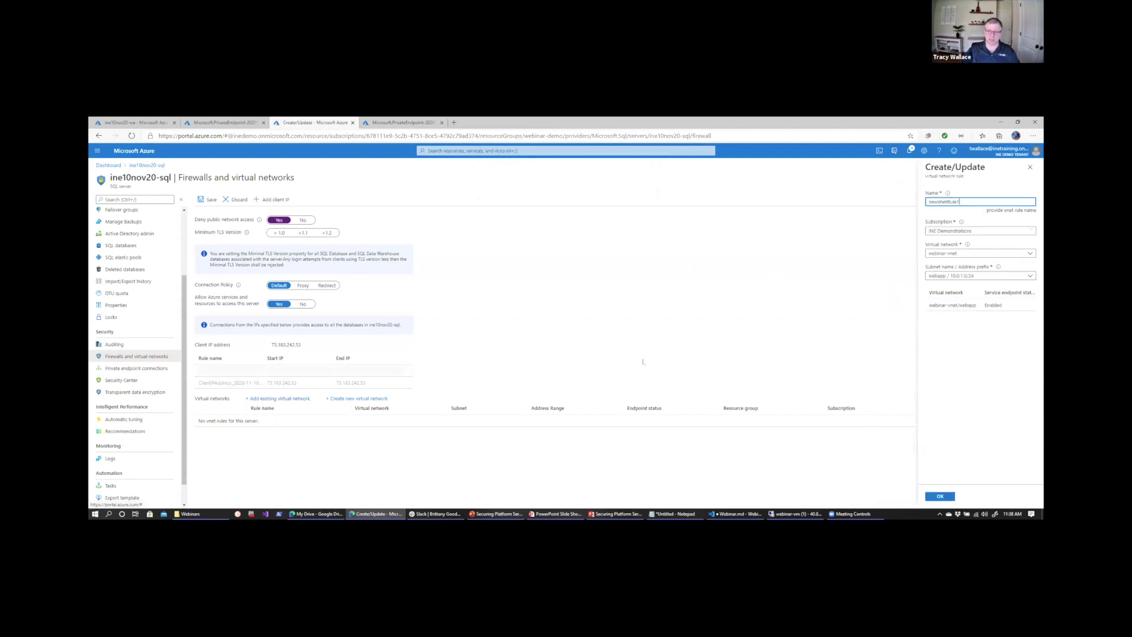
pyautogui.click(985, 254)
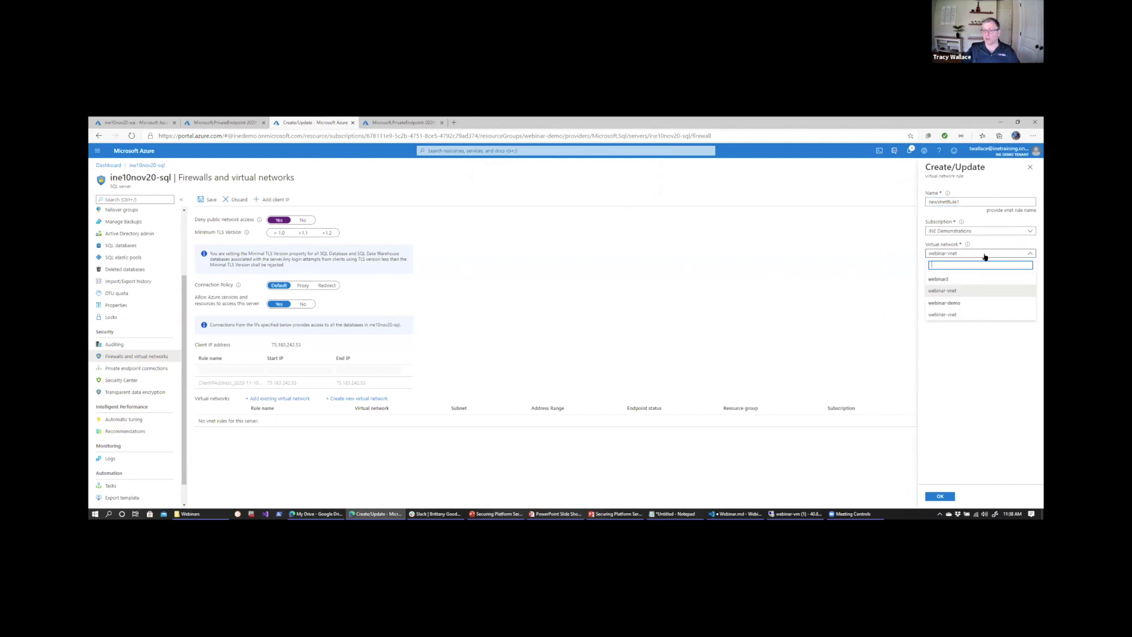
pyautogui.click(954, 314)
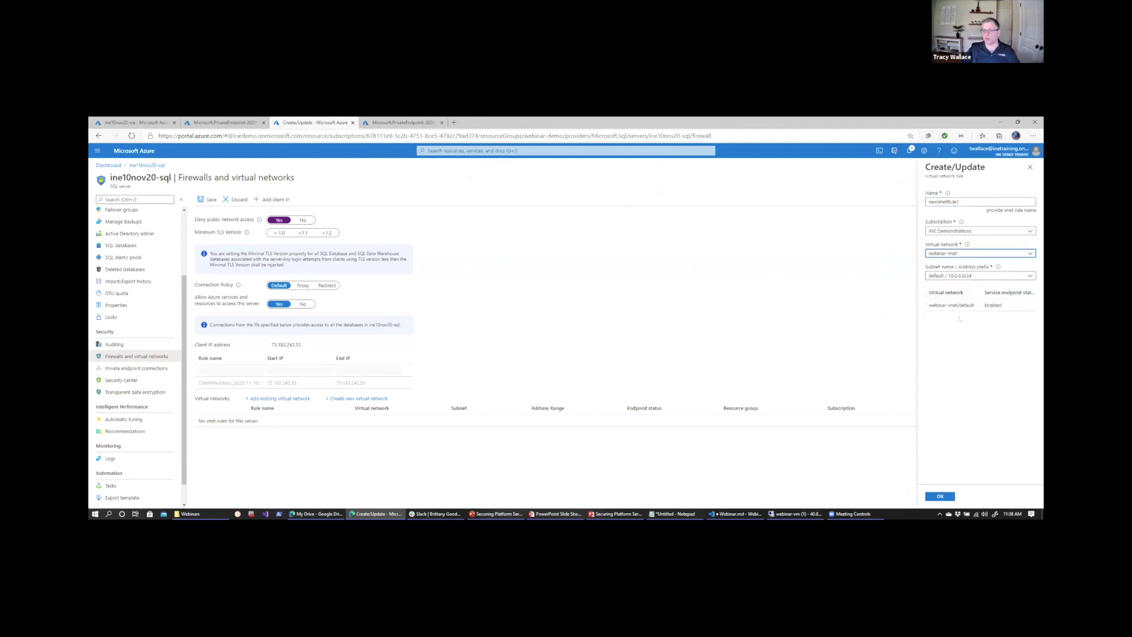
pyautogui.click(979, 276)
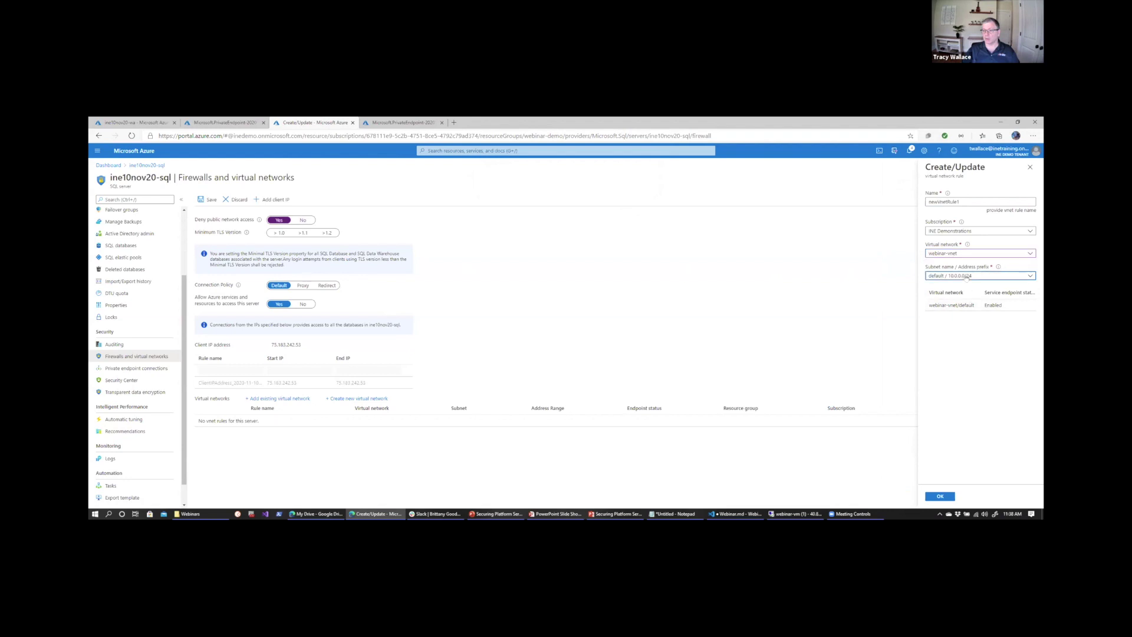
pyautogui.click(956, 289)
pyautogui.click(941, 497)
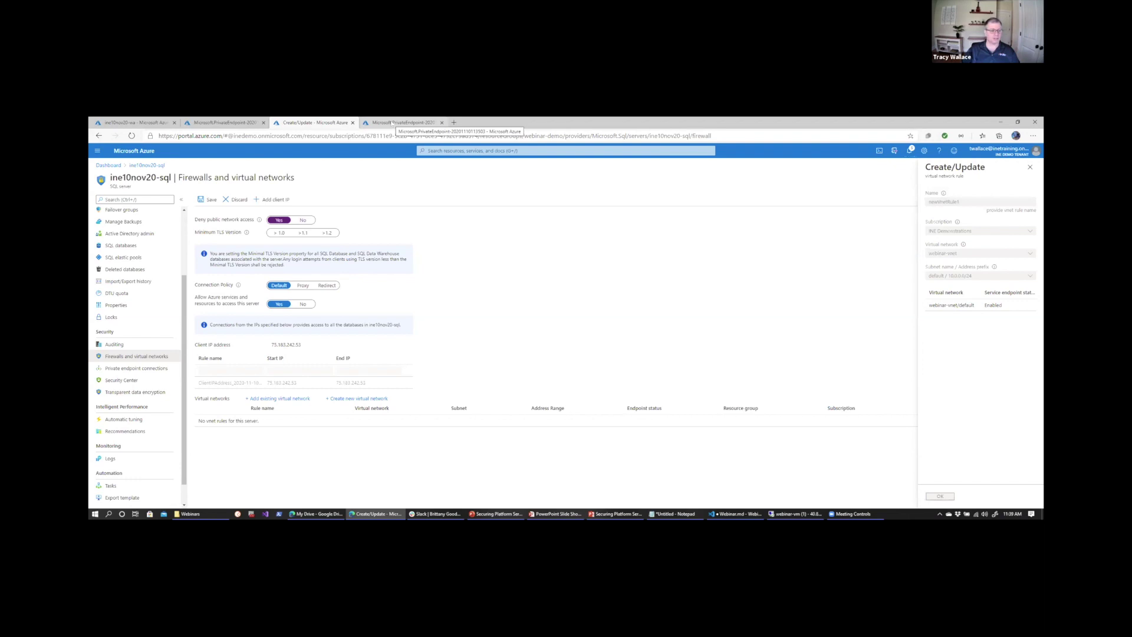
pyautogui.click(393, 123)
pyautogui.click(133, 123)
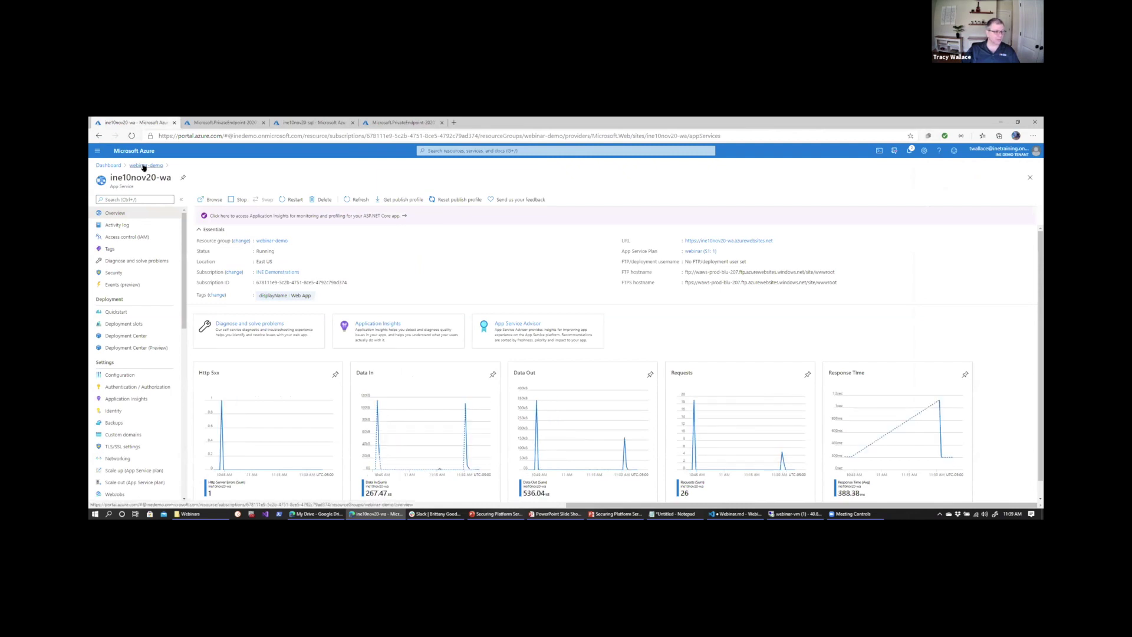
# Add a new subnet named 'webapp' to webinar-vnet in the webinar-demo resource group
pyautogui.click(108, 165)
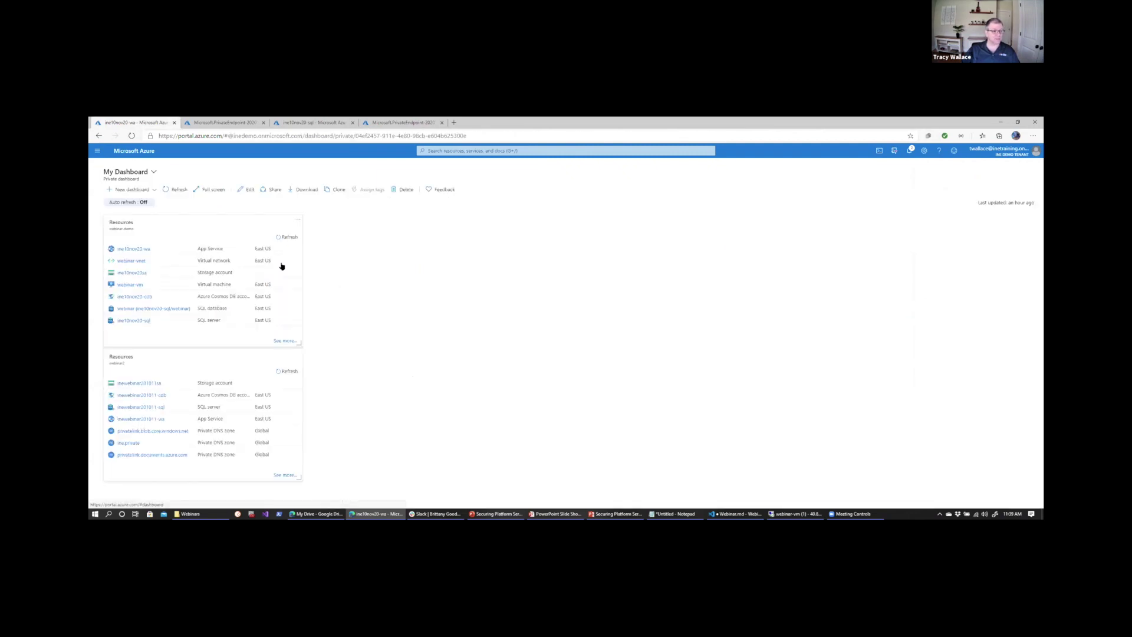
pyautogui.click(219, 232)
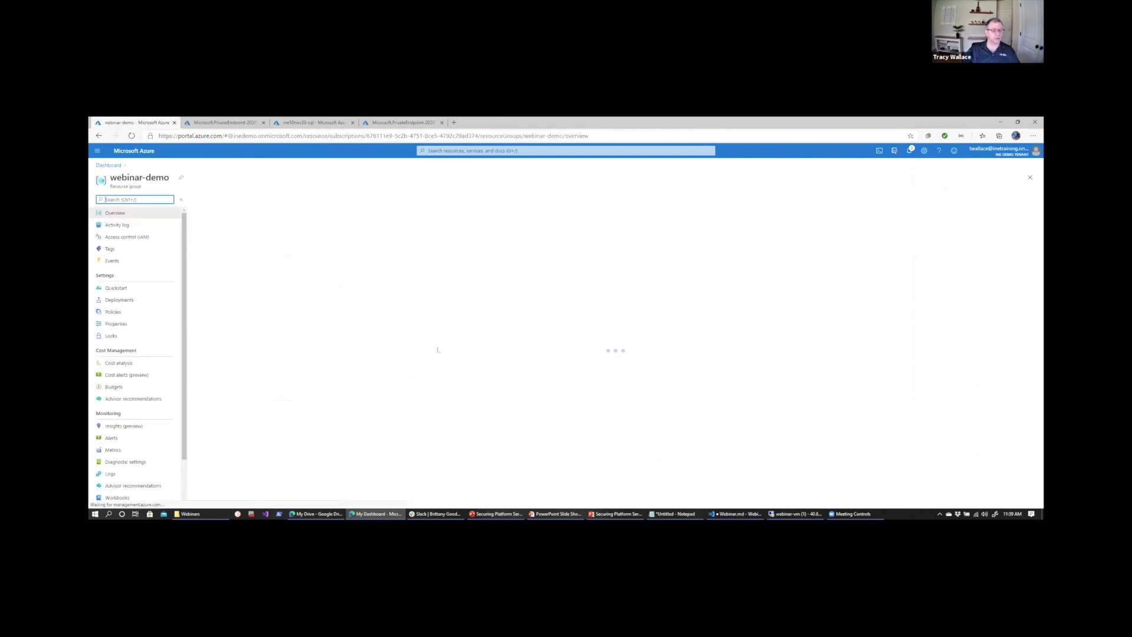
pyautogui.scroll(-1, 339, 415)
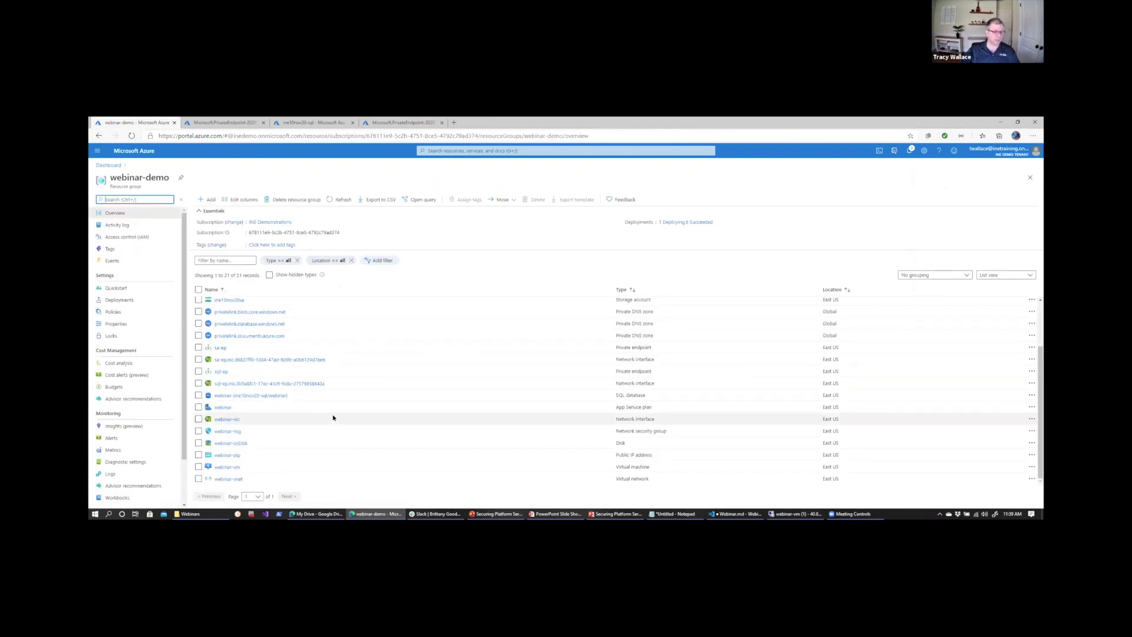
pyautogui.scroll(-2, 253, 460)
pyautogui.click(239, 481)
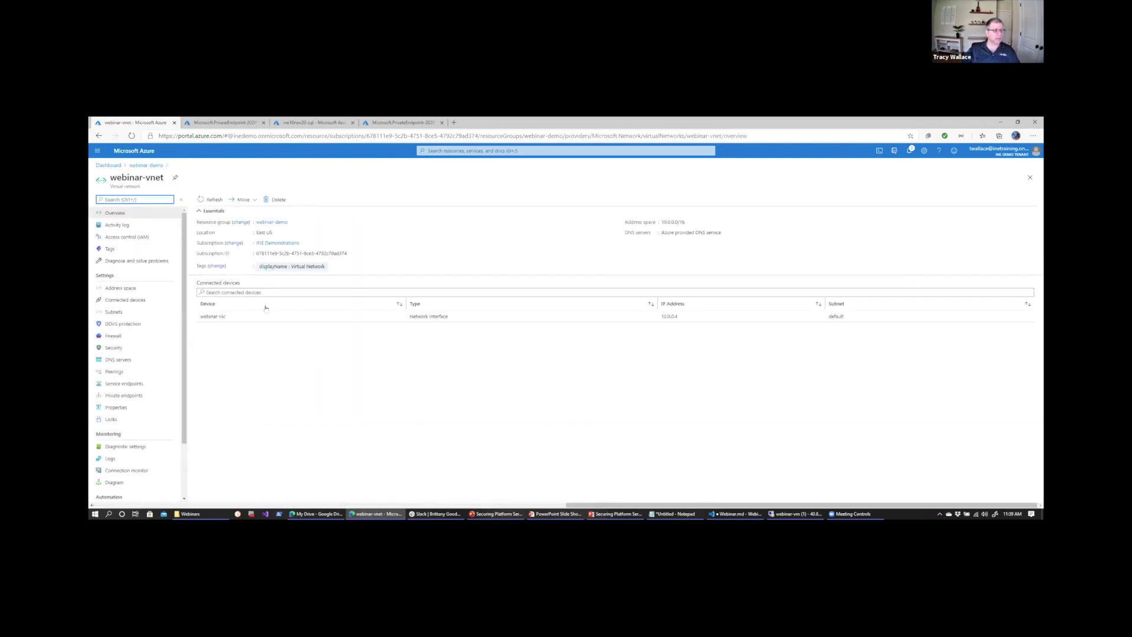
pyautogui.click(115, 312)
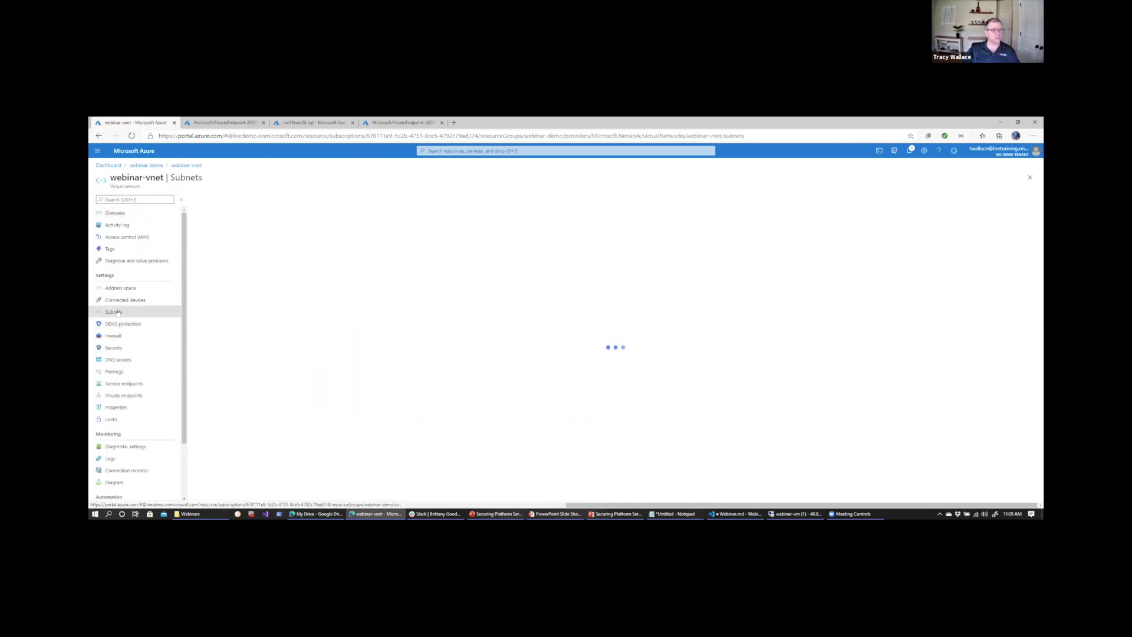
pyautogui.click(211, 199)
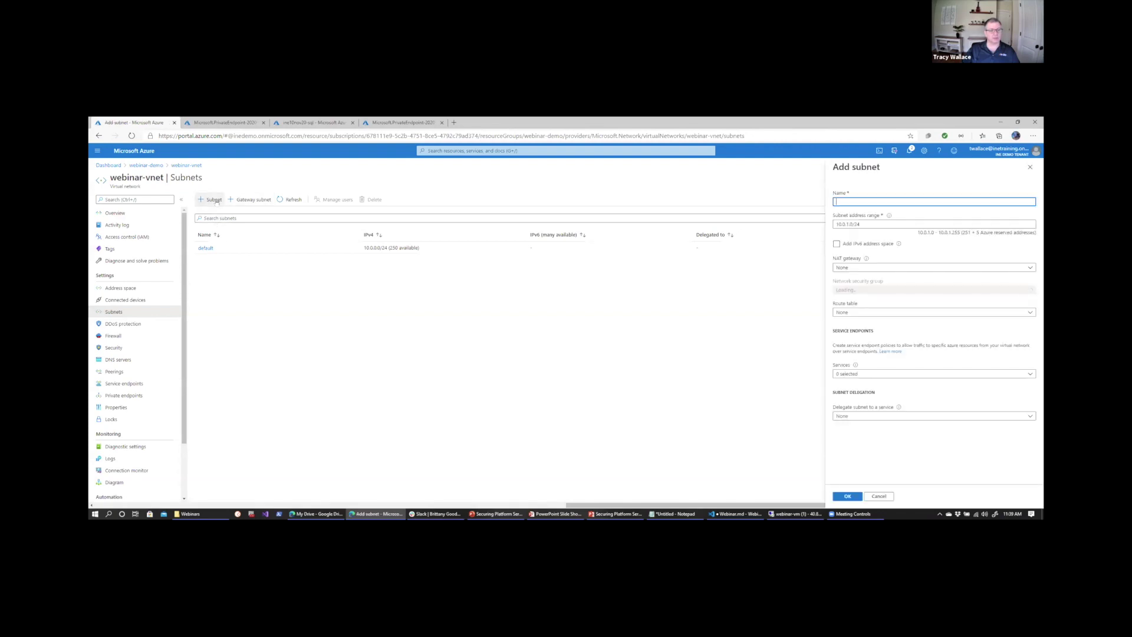
pyautogui.click(858, 200)
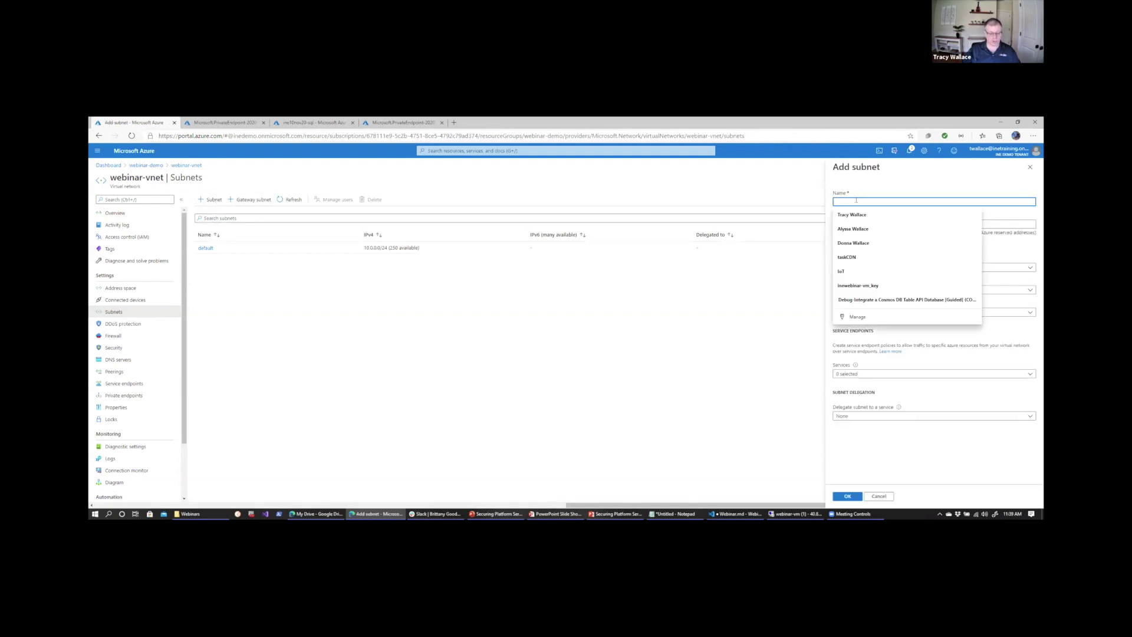
pyautogui.write('webapp')
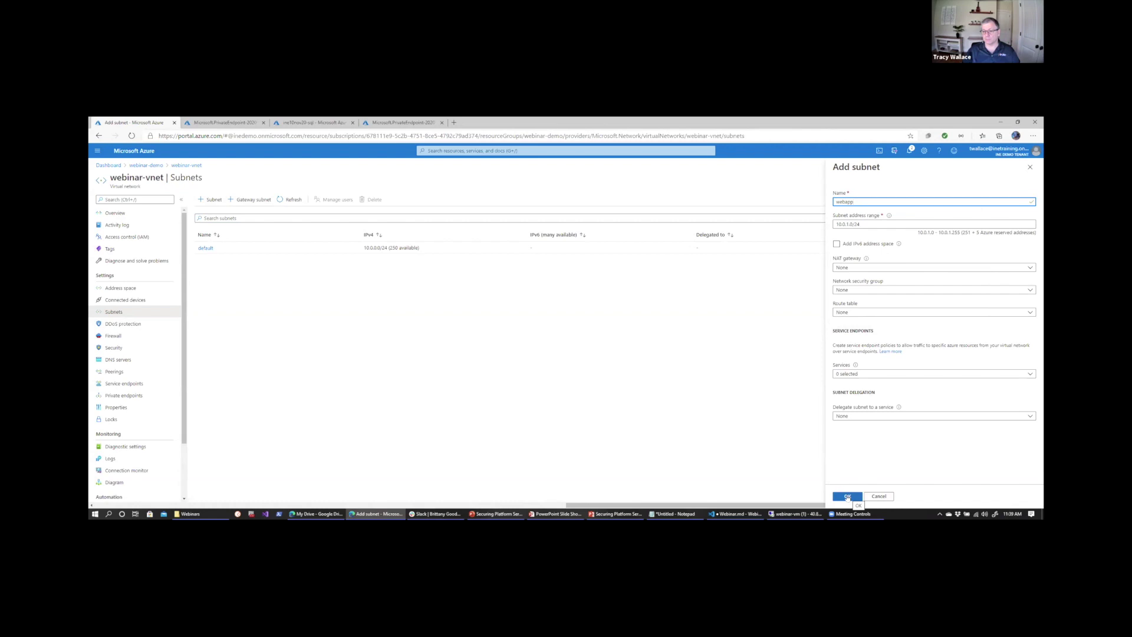
pyautogui.click(847, 497)
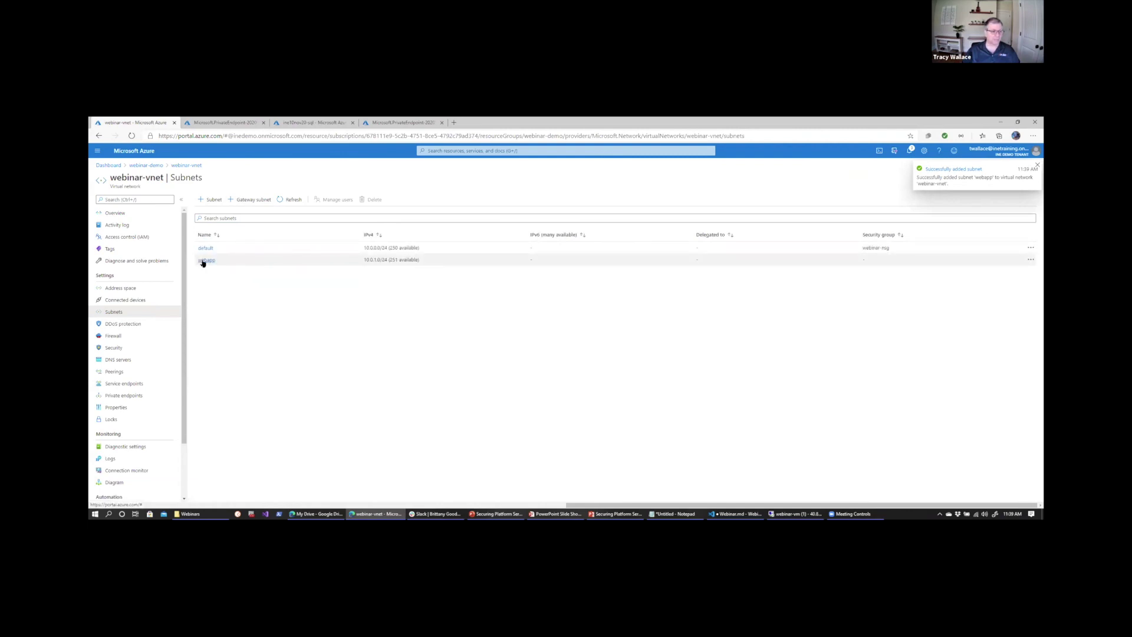
# Enable the Microsoft.Sql service endpoint on the webapp subnet, save, and check the deployment
pyautogui.click(204, 261)
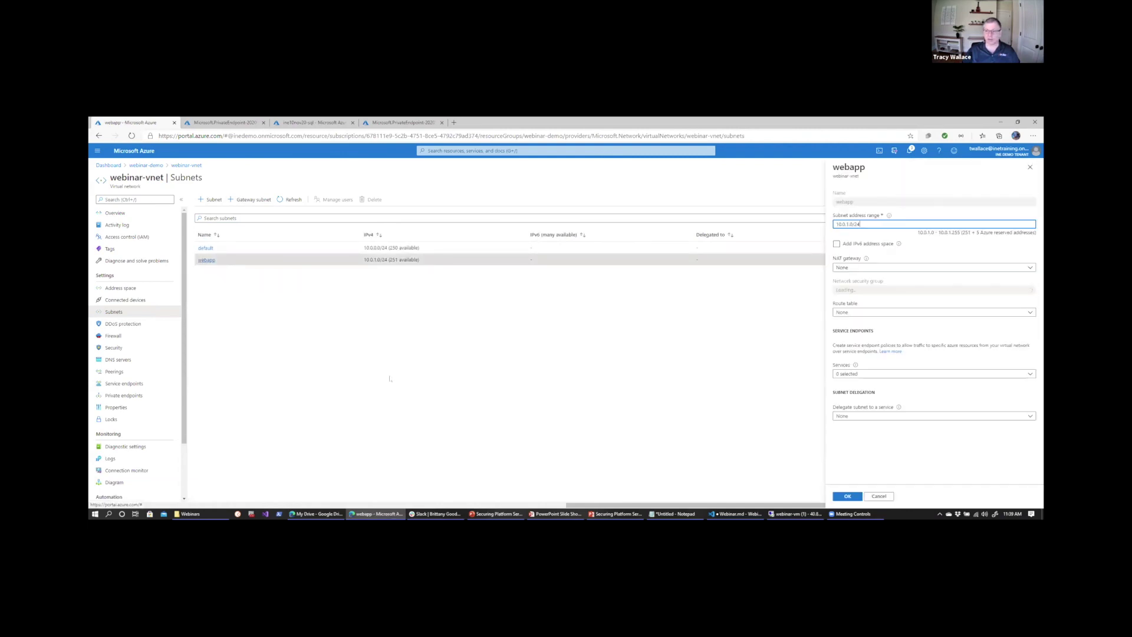
pyautogui.click(876, 375)
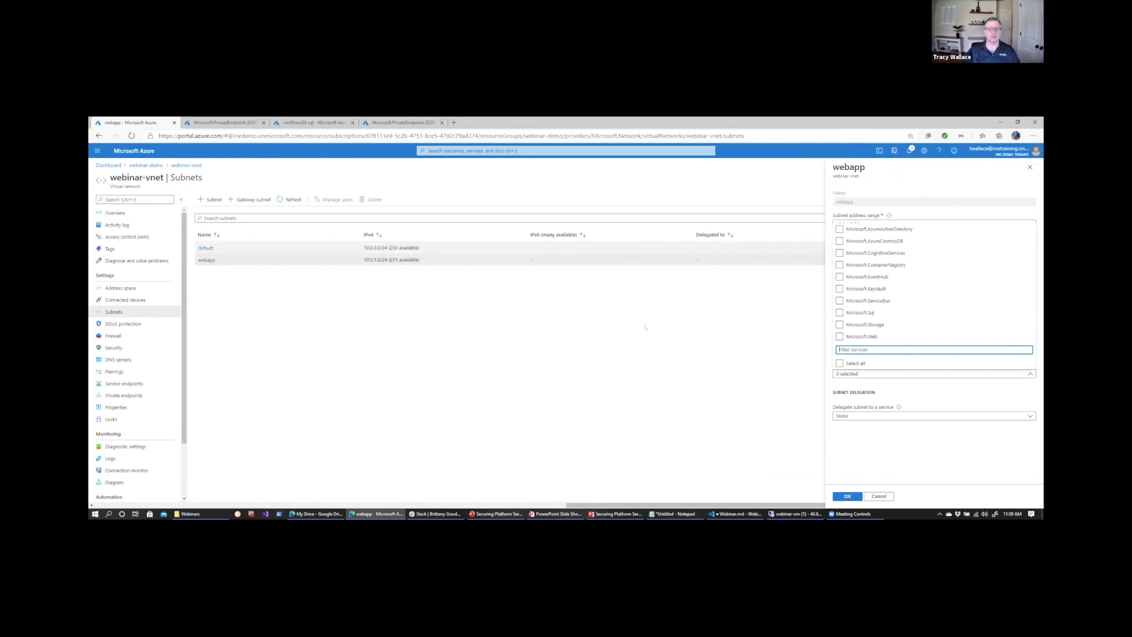
pyautogui.click(839, 313)
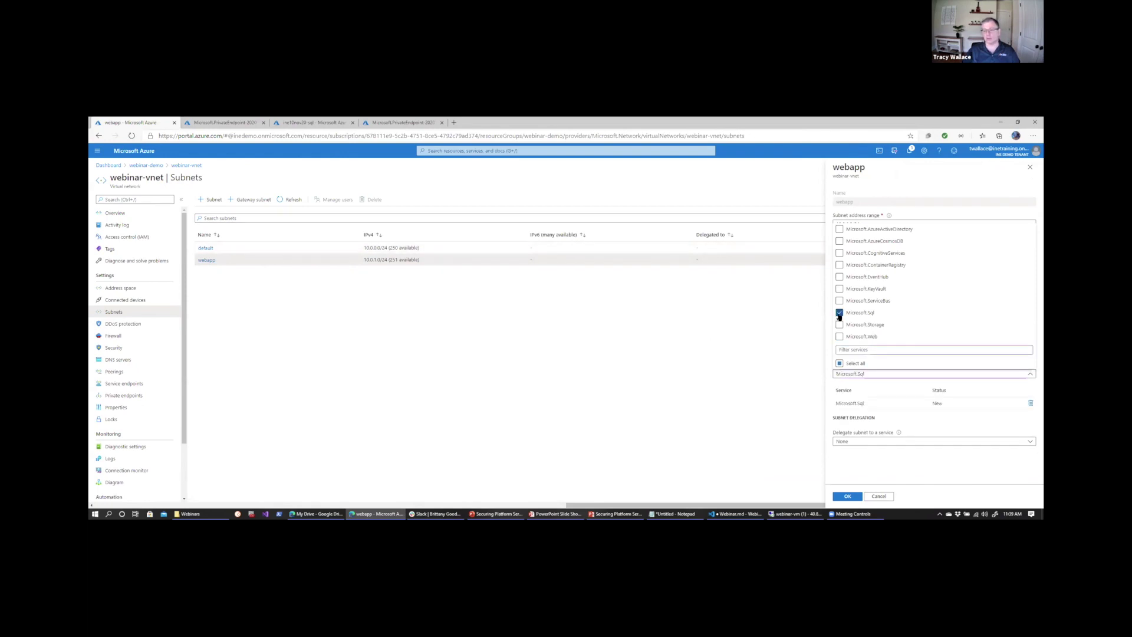
pyautogui.click(846, 496)
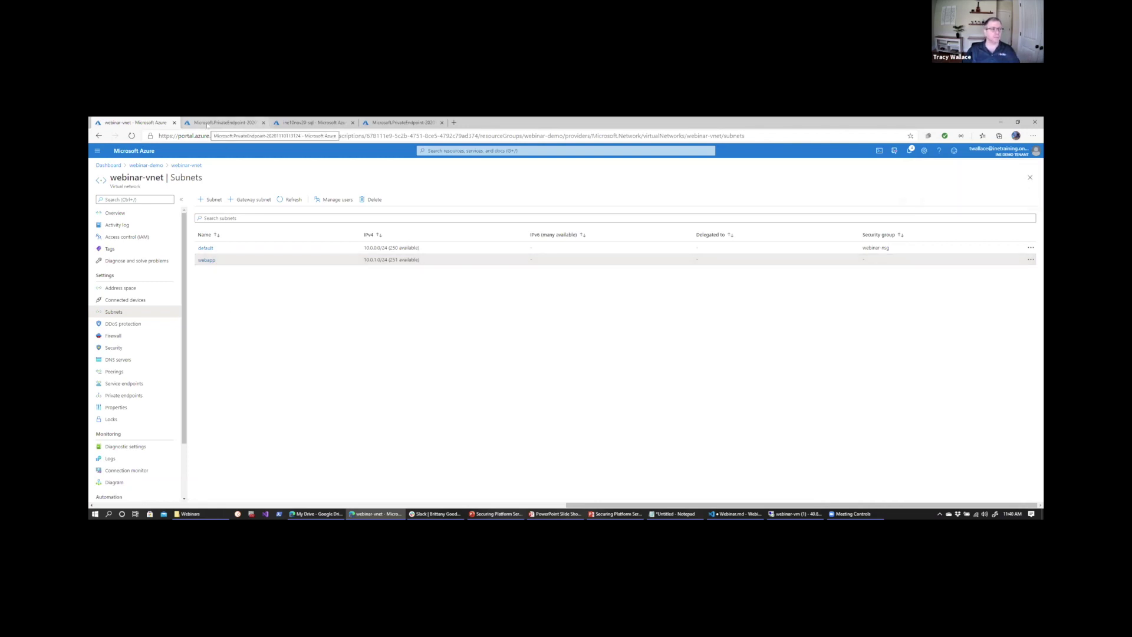
pyautogui.click(211, 123)
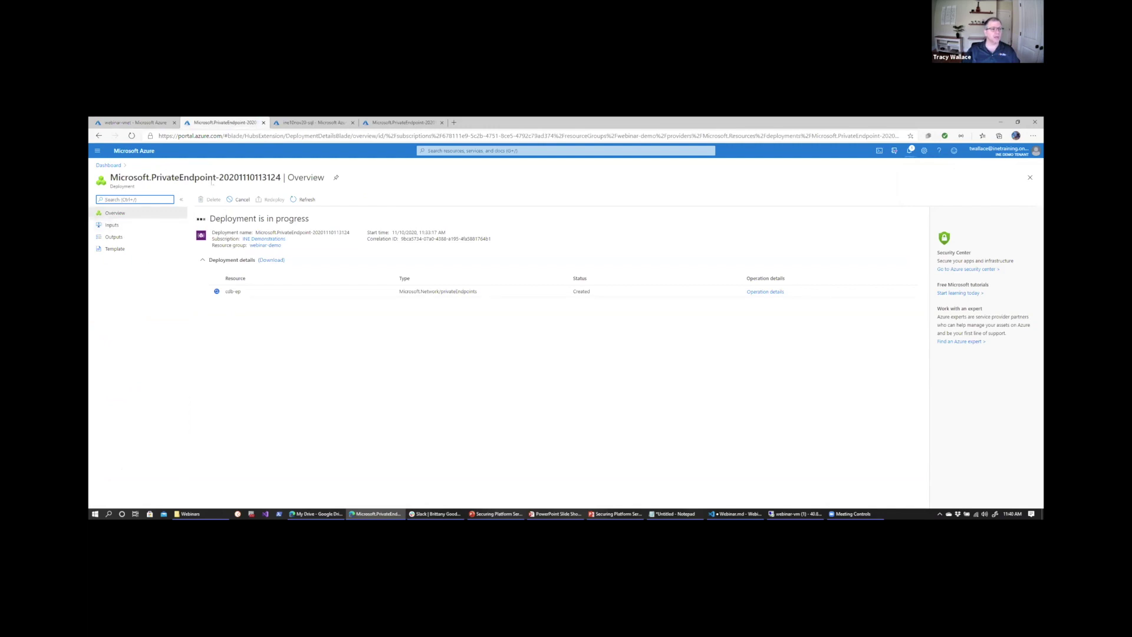
# Save the ine10nov20-sql firewall and virtual network rules
pyautogui.click(314, 123)
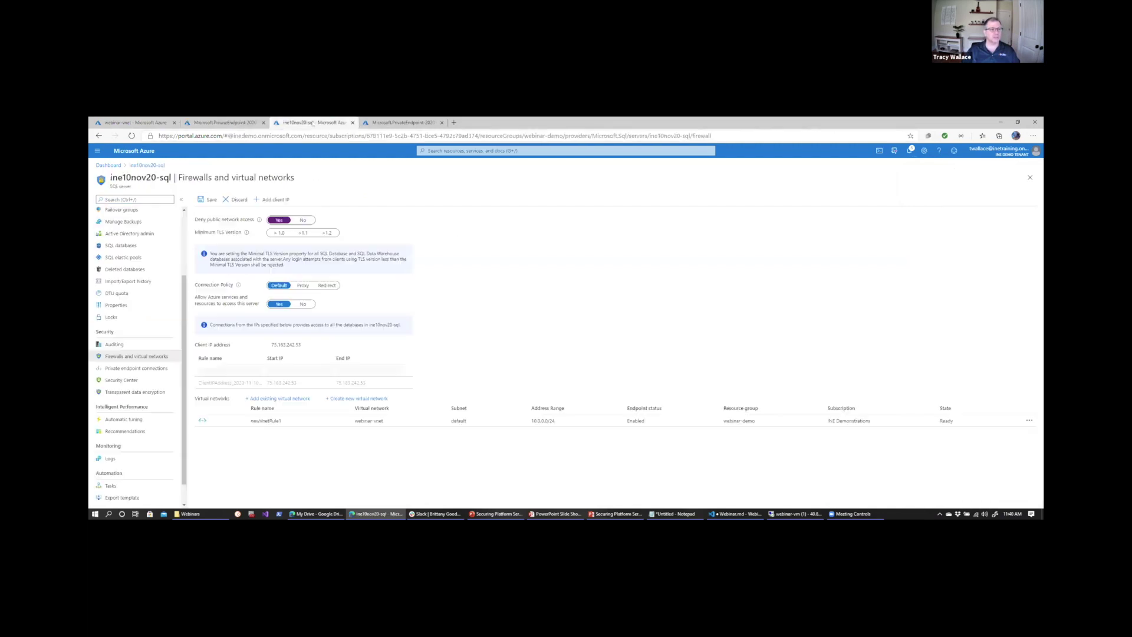
pyautogui.click(207, 199)
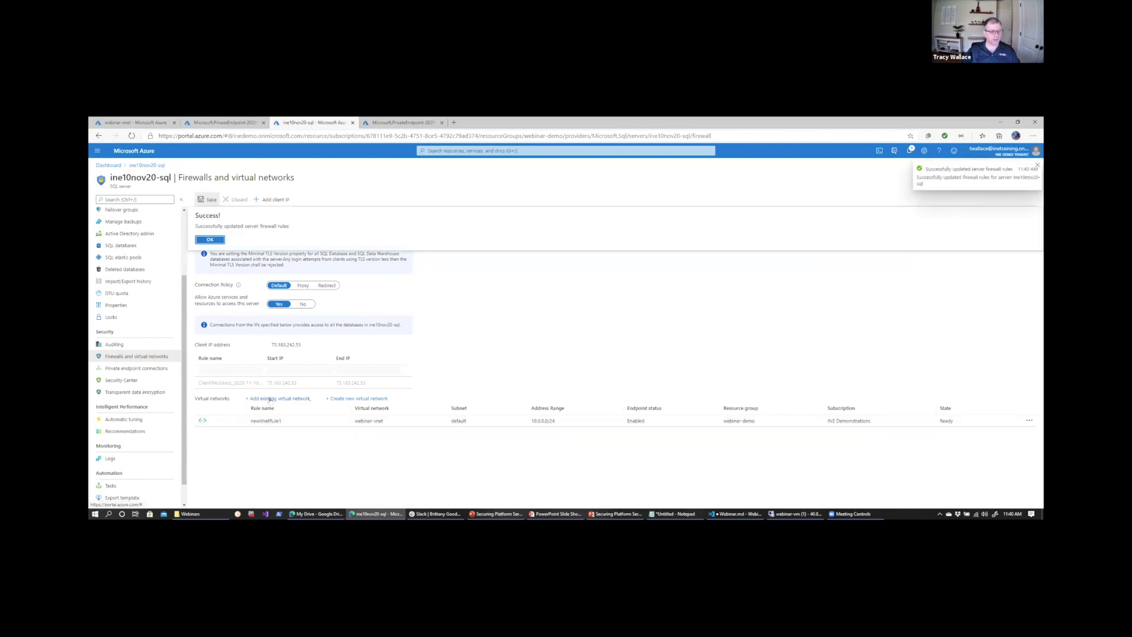
pyautogui.click(216, 241)
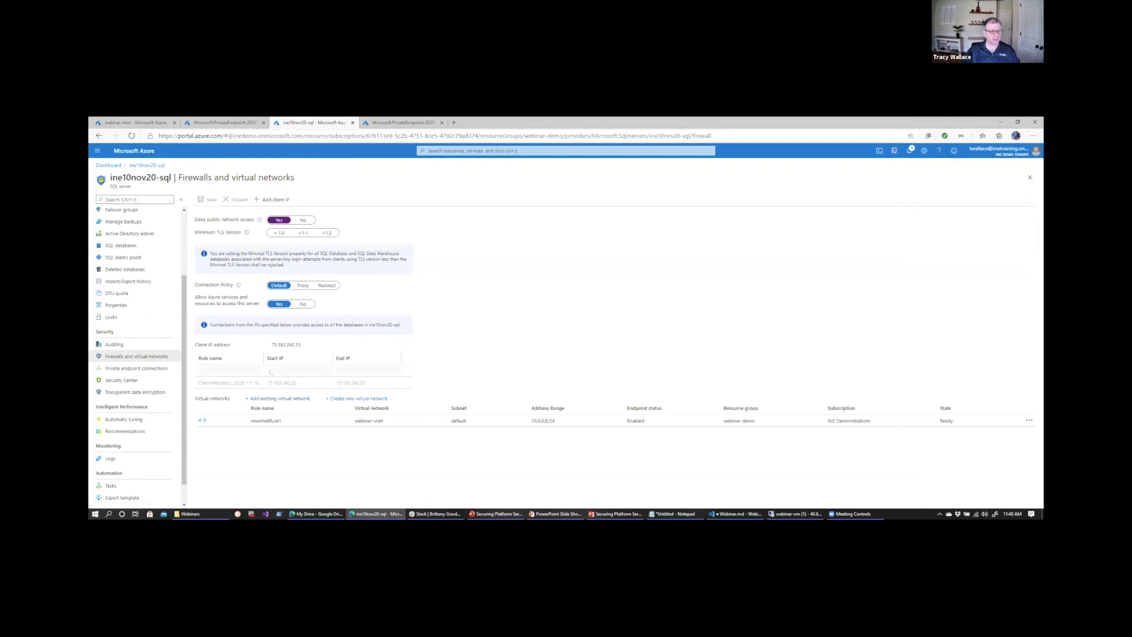
# Discard a second webinar-vnet default-subnet rule and view the completed private endpoint deployment
pyautogui.click(278, 399)
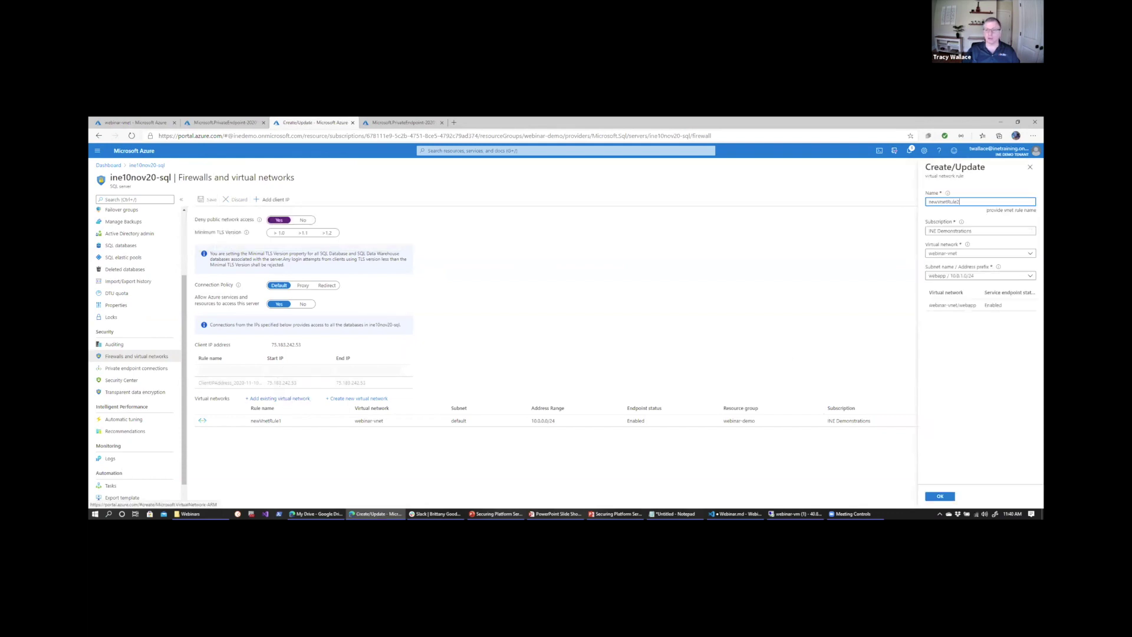
pyautogui.click(986, 255)
pyautogui.click(965, 291)
pyautogui.click(962, 275)
pyautogui.click(968, 301)
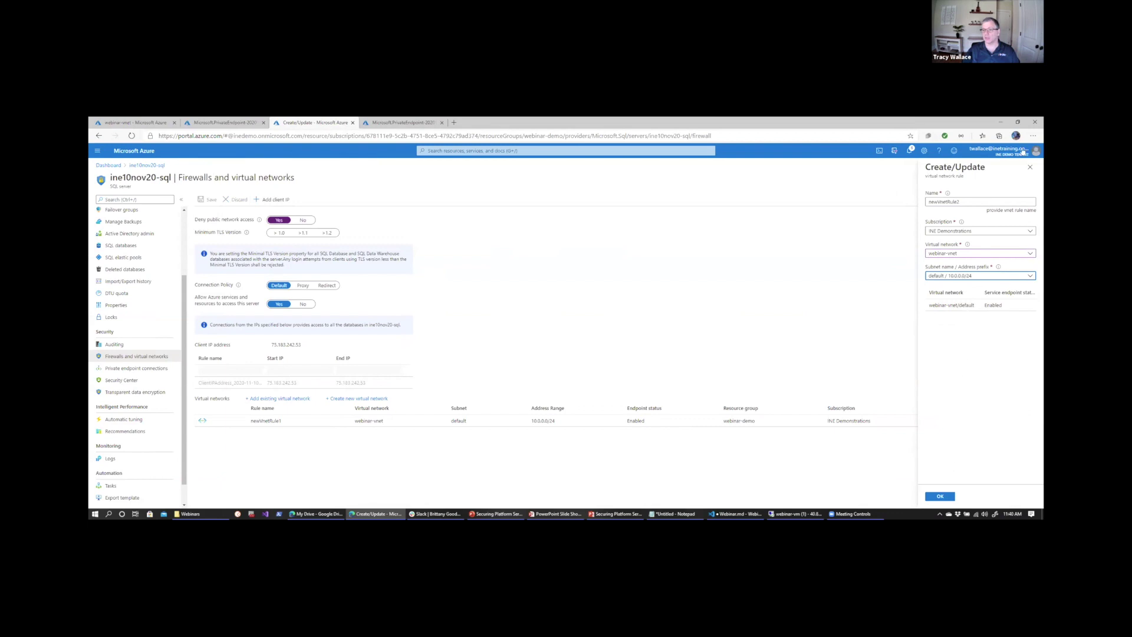
pyautogui.click(1030, 167)
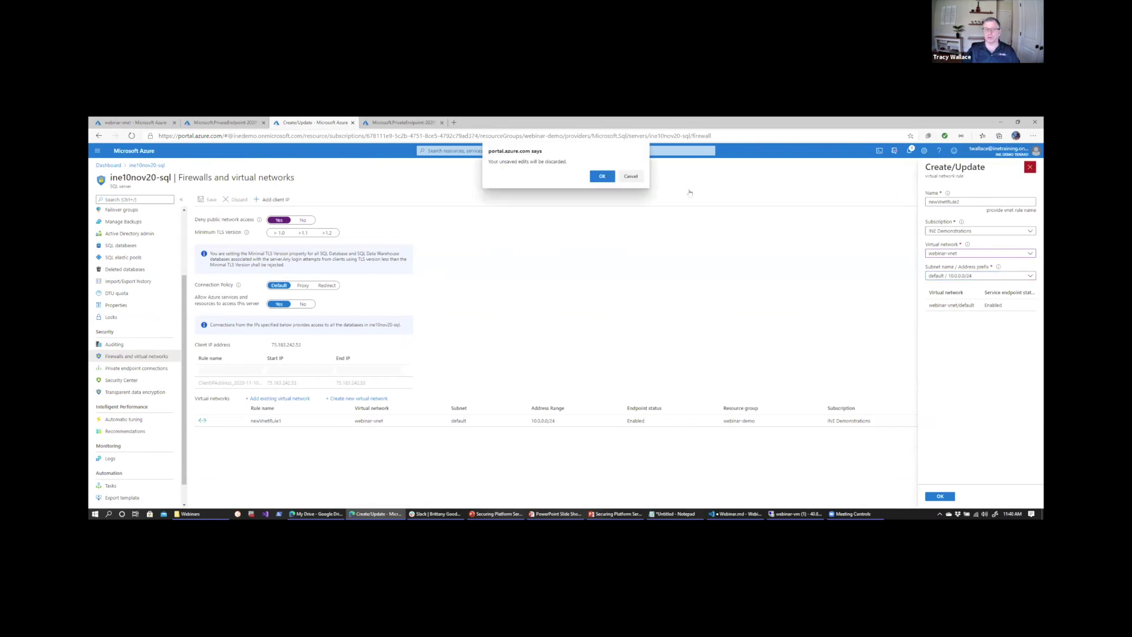
pyautogui.click(594, 178)
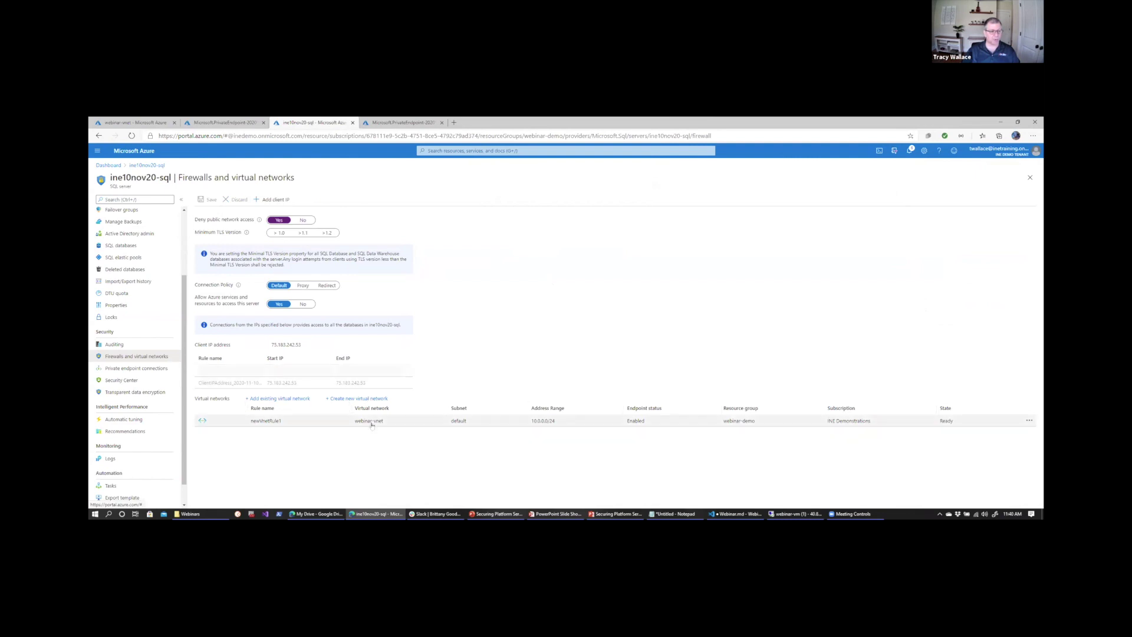
pyautogui.click(394, 123)
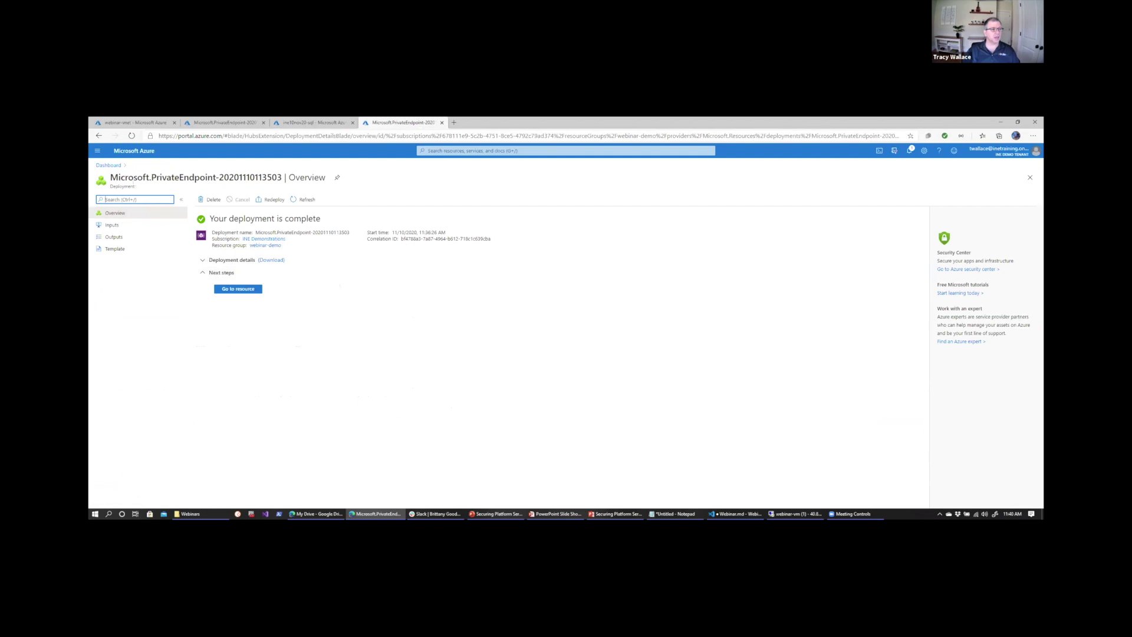
# On ine10nov20sa's Firewalls and virtual networks page, allow access from Selected networks only
pyautogui.click(106, 165)
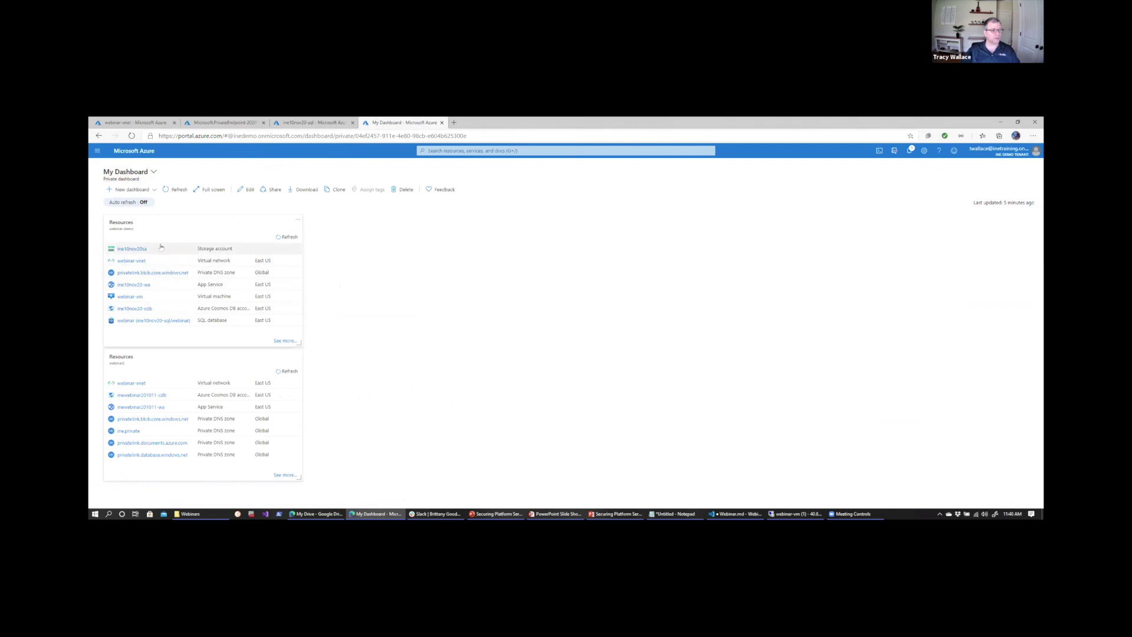
pyautogui.click(133, 249)
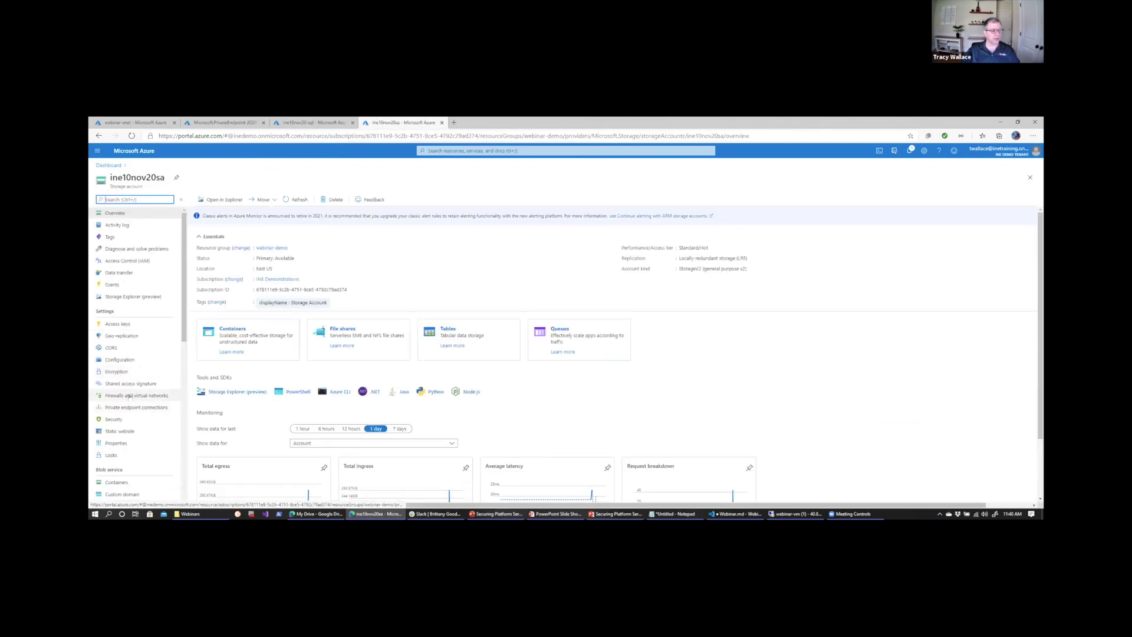
pyautogui.click(129, 396)
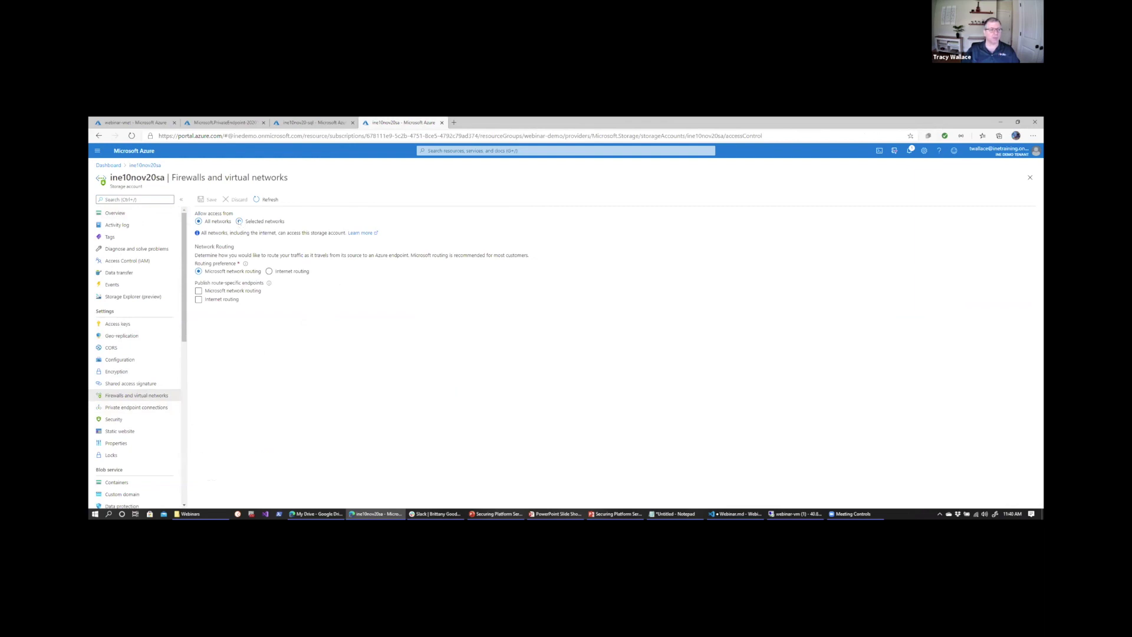
pyautogui.click(239, 221)
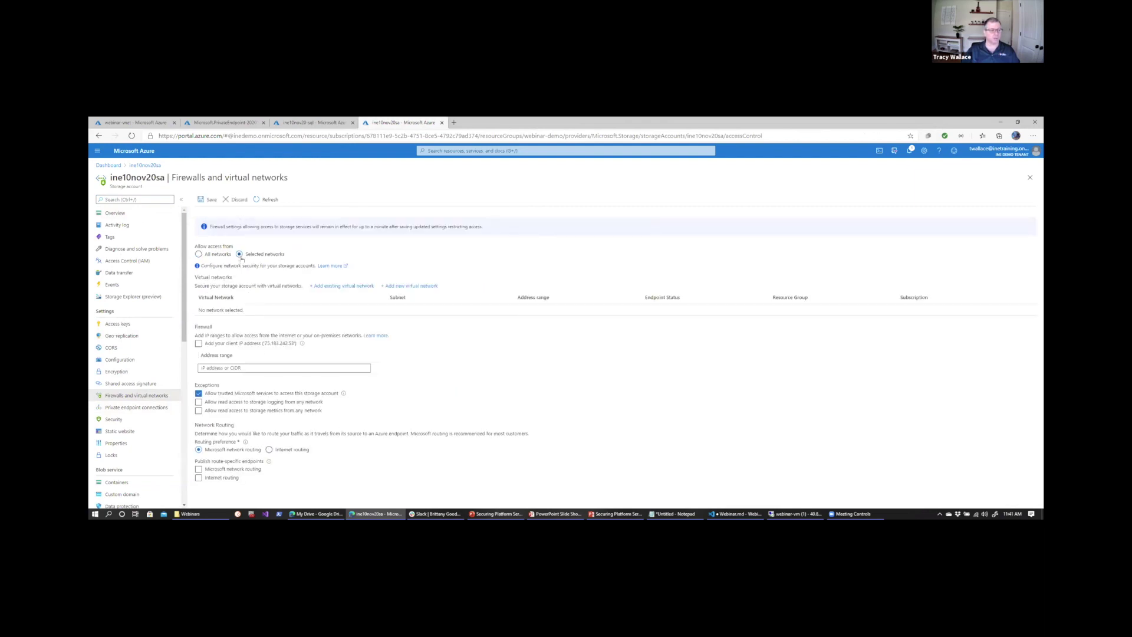
# Add webinar-vnet's default and webapp subnets to ine10nov20sa, enabling their storage service endpoints
pyautogui.click(337, 286)
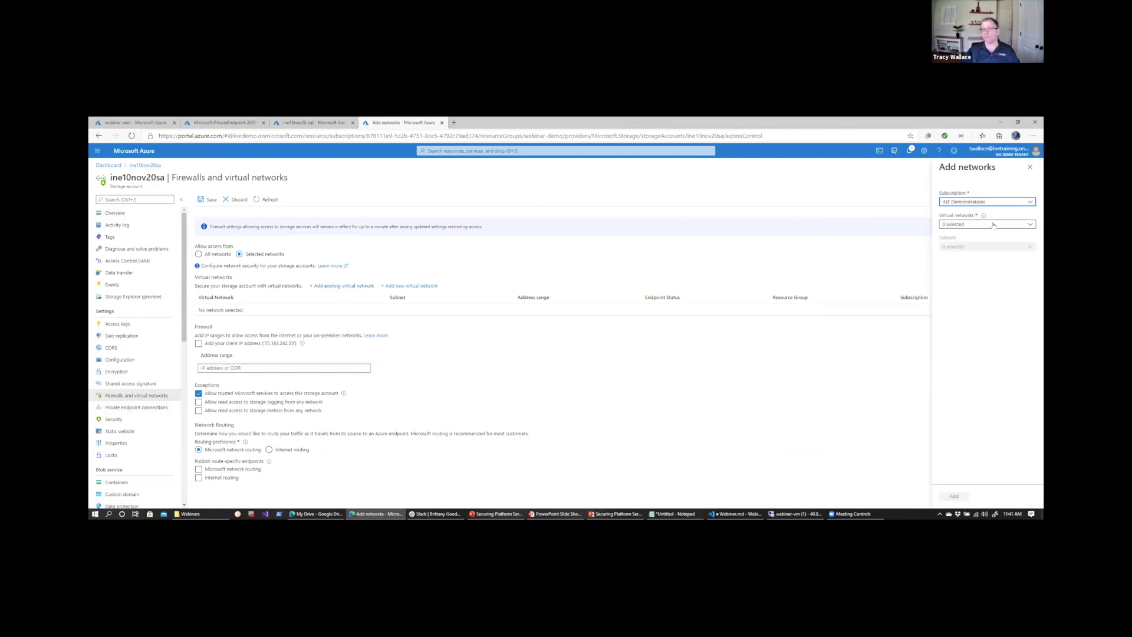
pyautogui.click(994, 225)
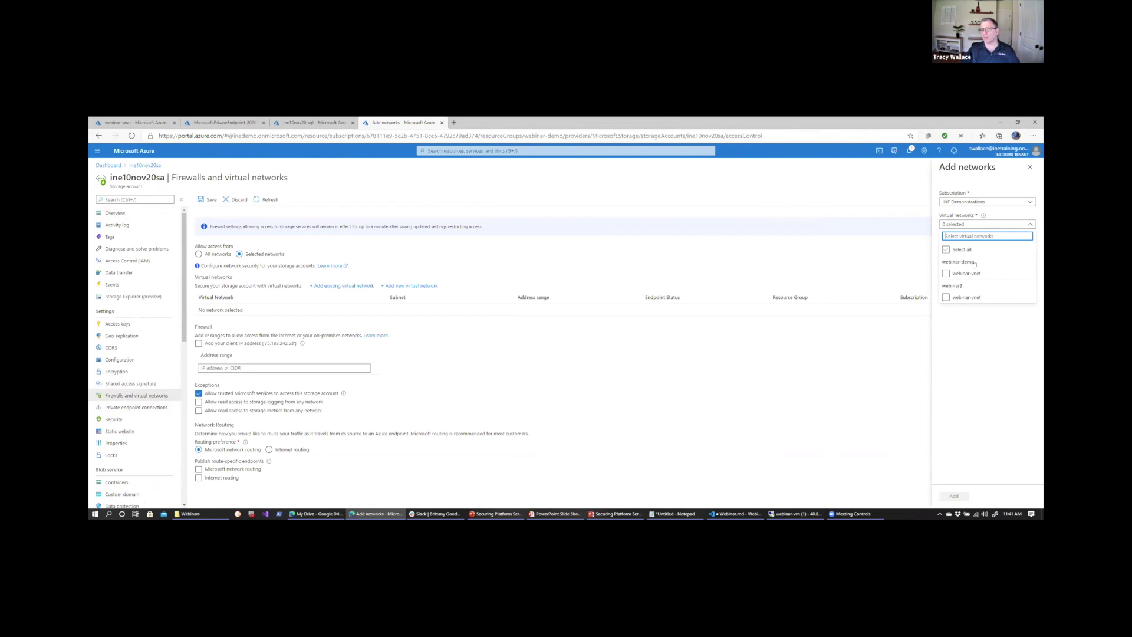
pyautogui.click(946, 274)
pyautogui.click(967, 319)
pyautogui.click(988, 246)
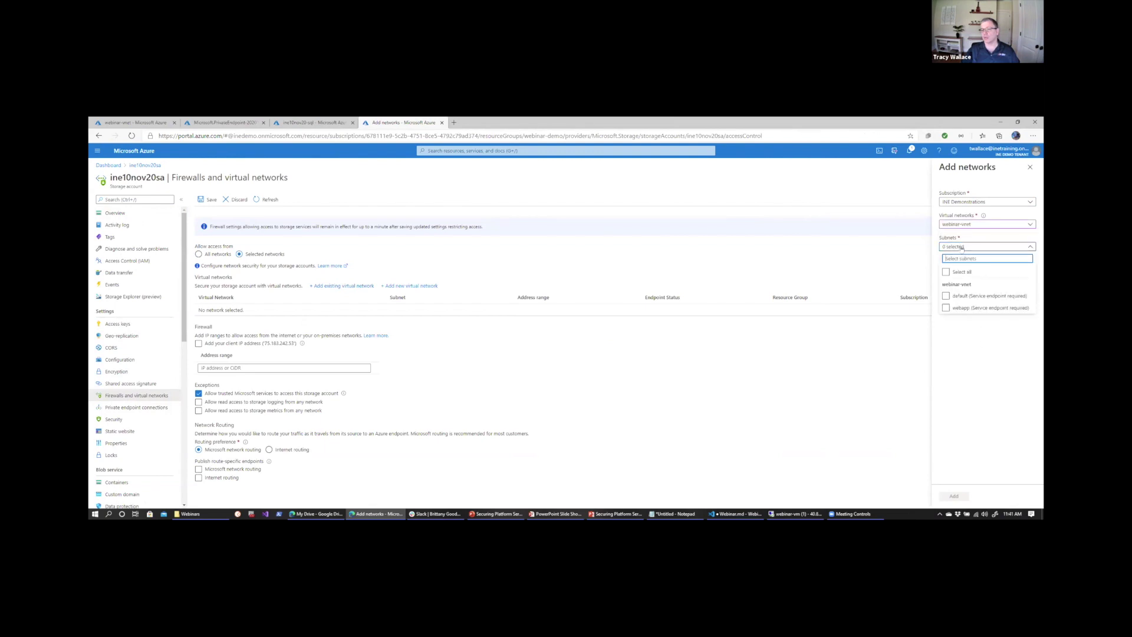
pyautogui.click(946, 296)
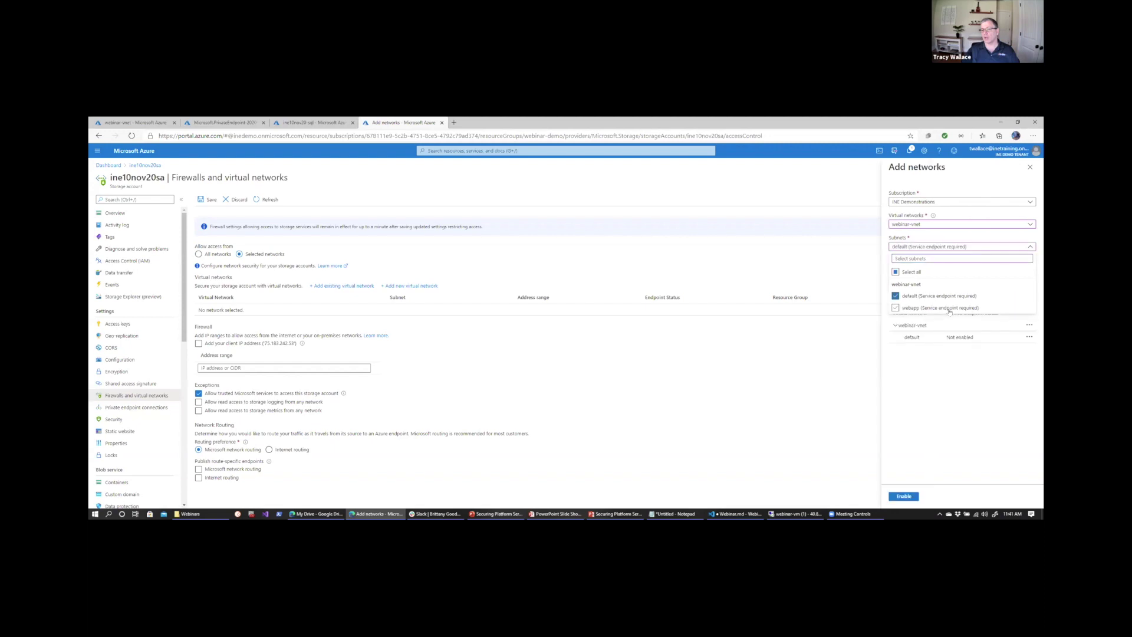
pyautogui.click(896, 308)
pyautogui.click(932, 399)
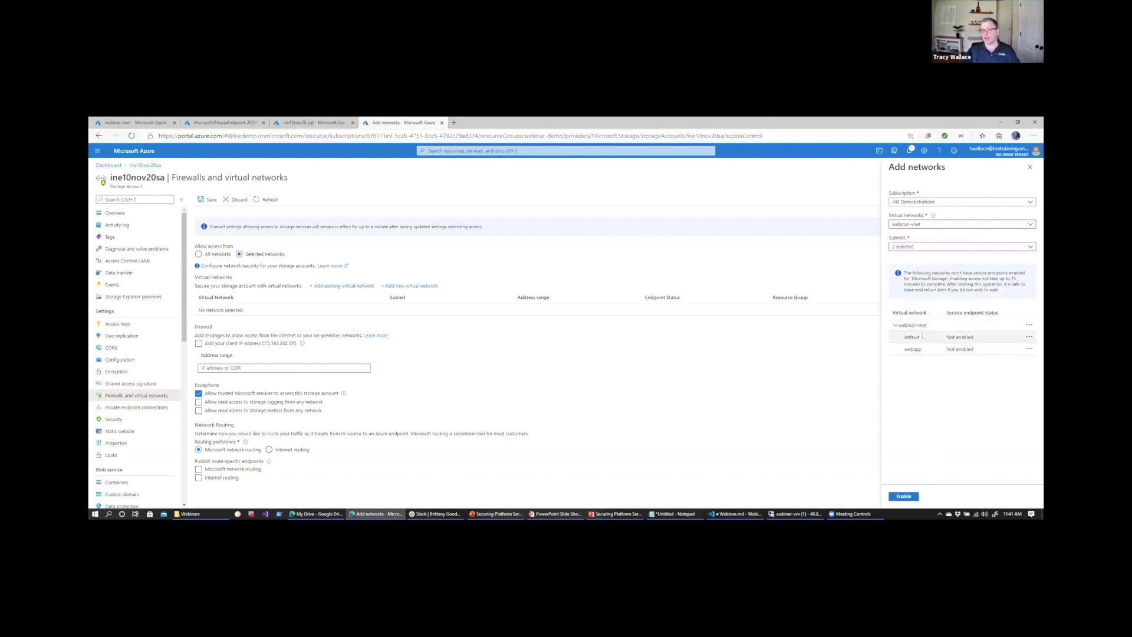
pyautogui.click(905, 497)
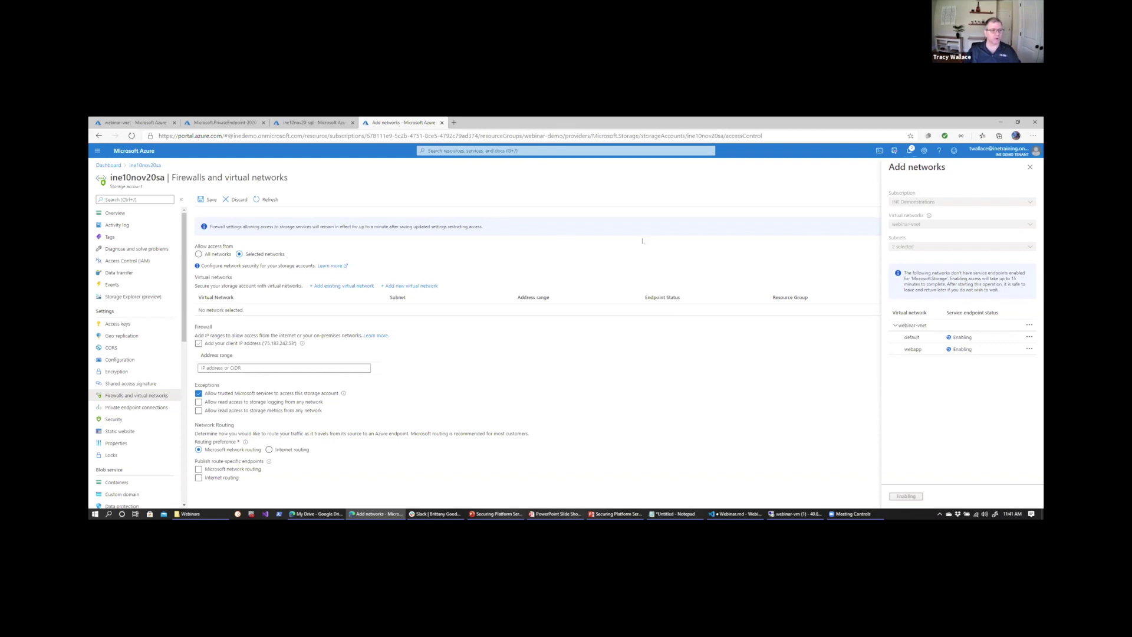
pyautogui.click(144, 122)
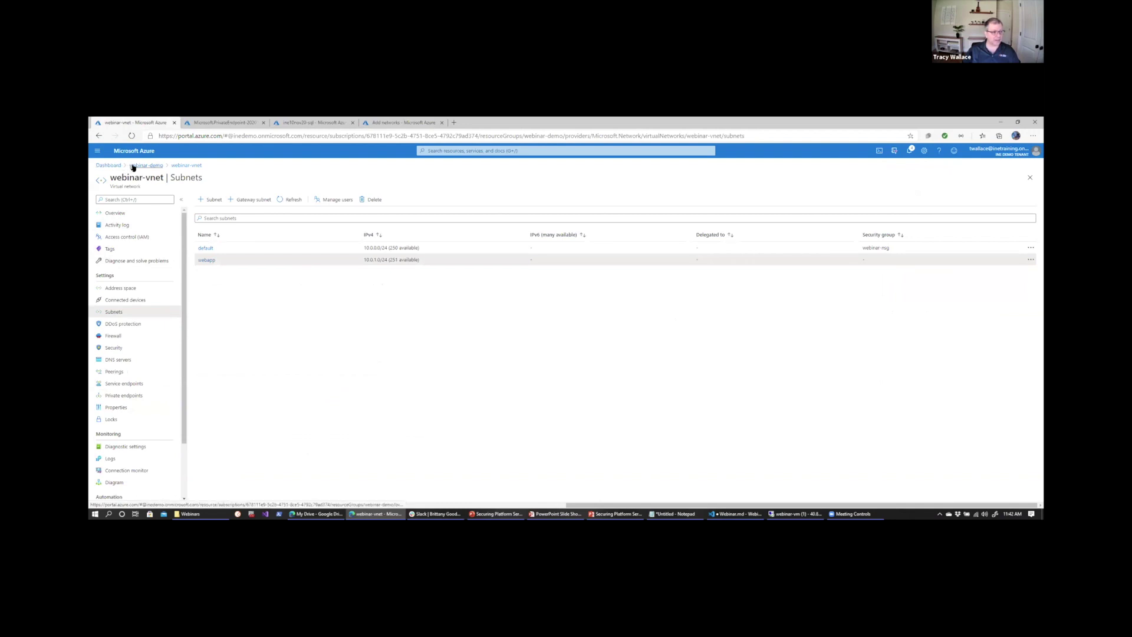
# From webinar-demo sorted by type, reach ine10nov20-wa's Networking VNet Integration configuration
pyautogui.click(133, 167)
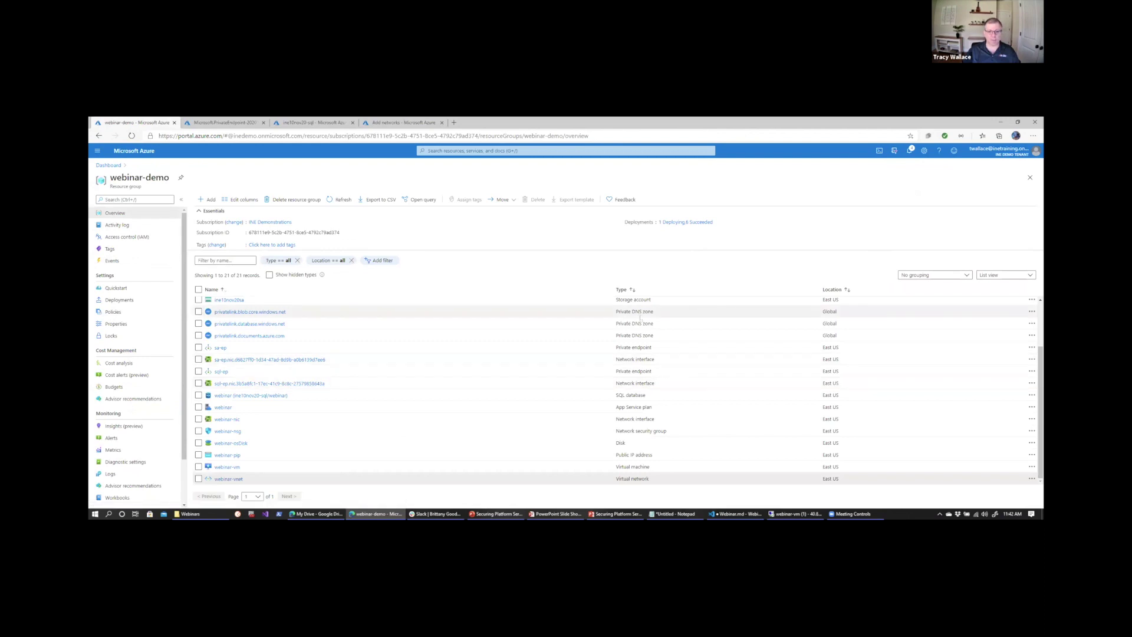
pyautogui.click(631, 290)
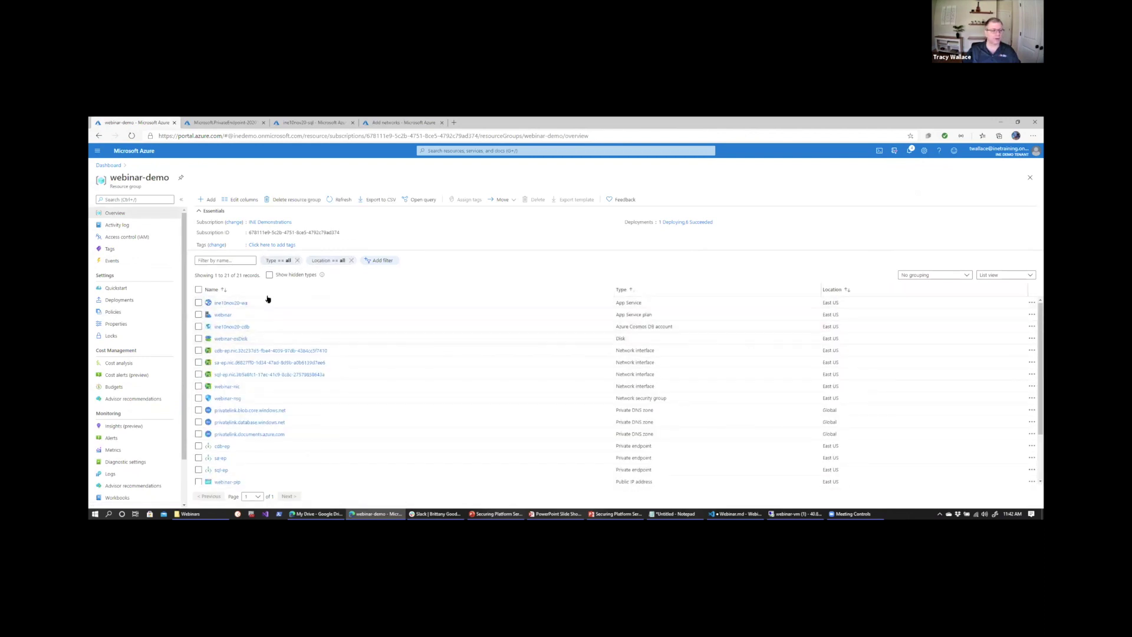
pyautogui.click(244, 303)
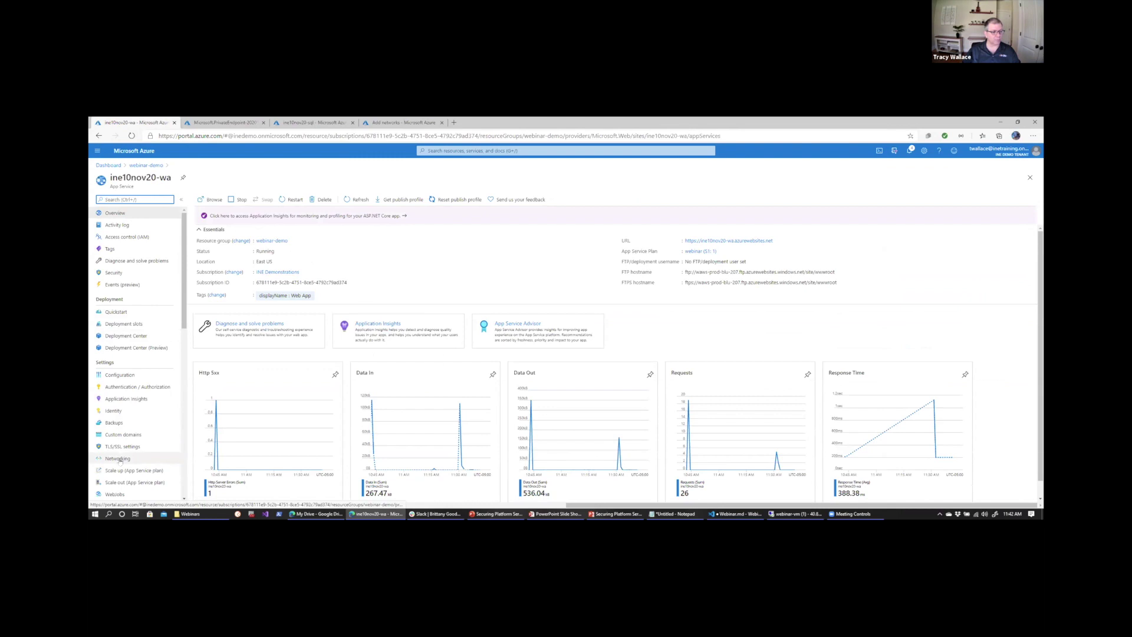
pyautogui.click(119, 459)
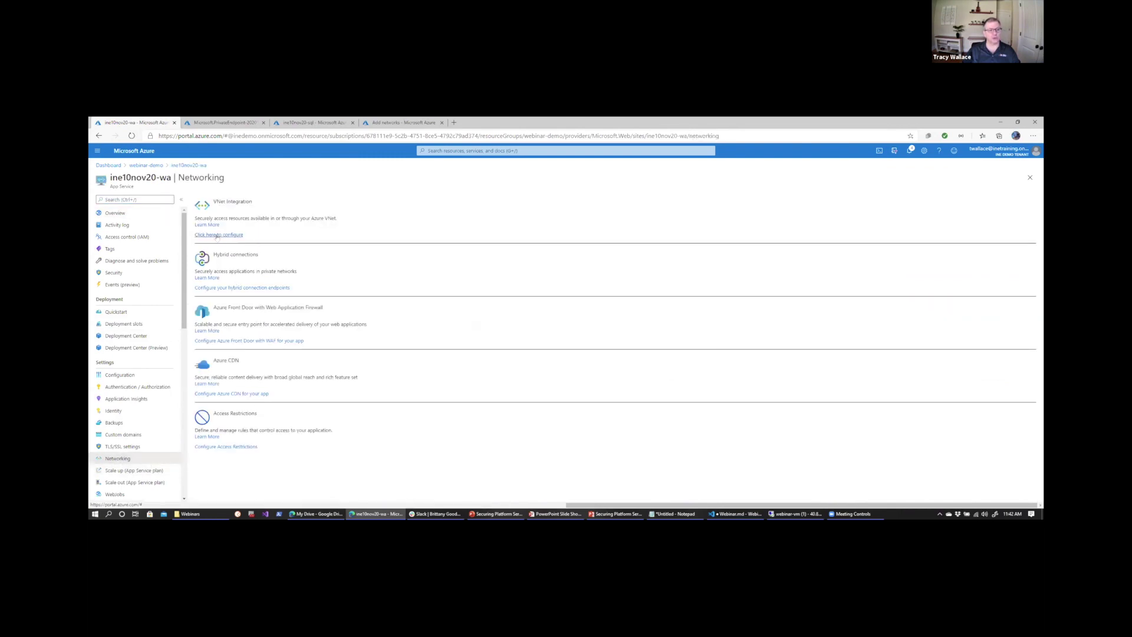
pyautogui.click(217, 235)
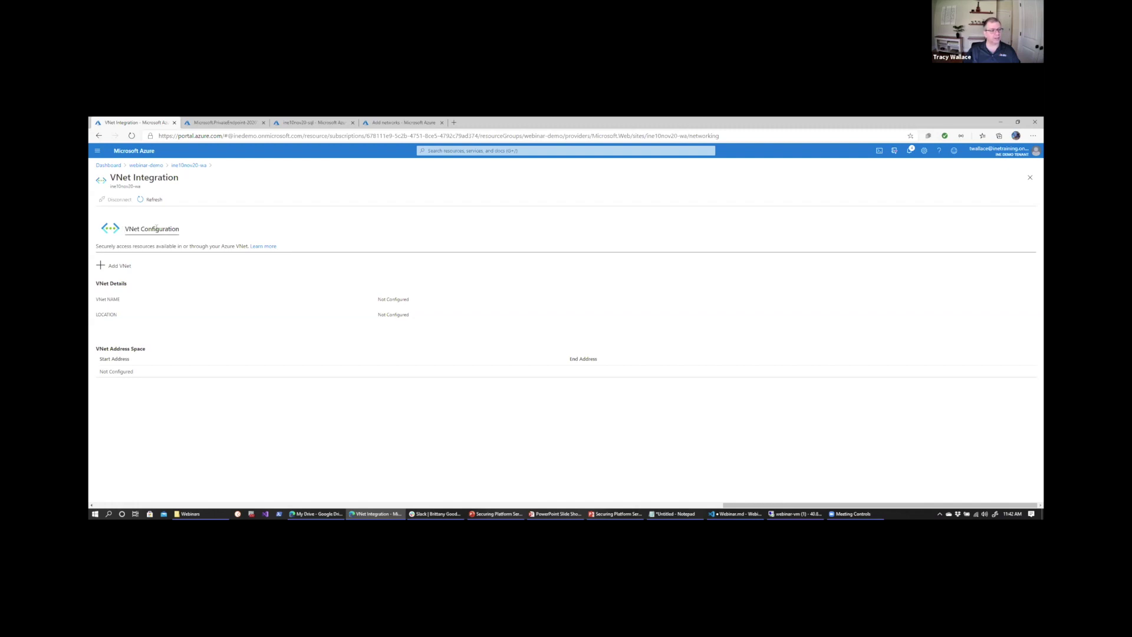
# Add VNet integration for ine10nov20-wa using webinar-vnet (East US) and its webapp subnet
pyautogui.click(115, 267)
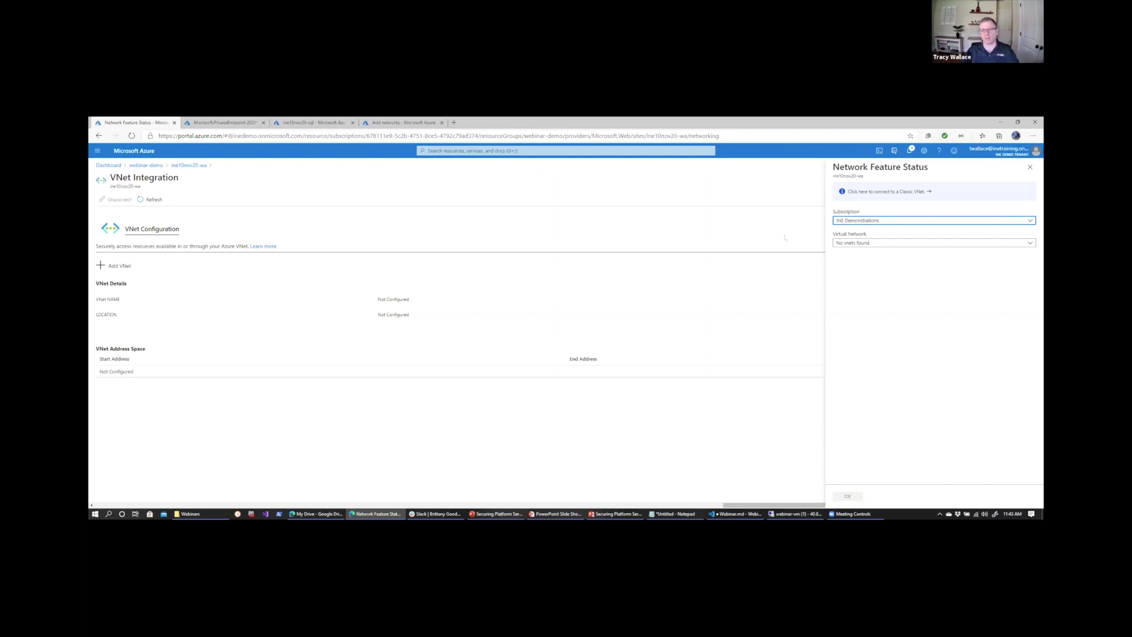
pyautogui.click(864, 242)
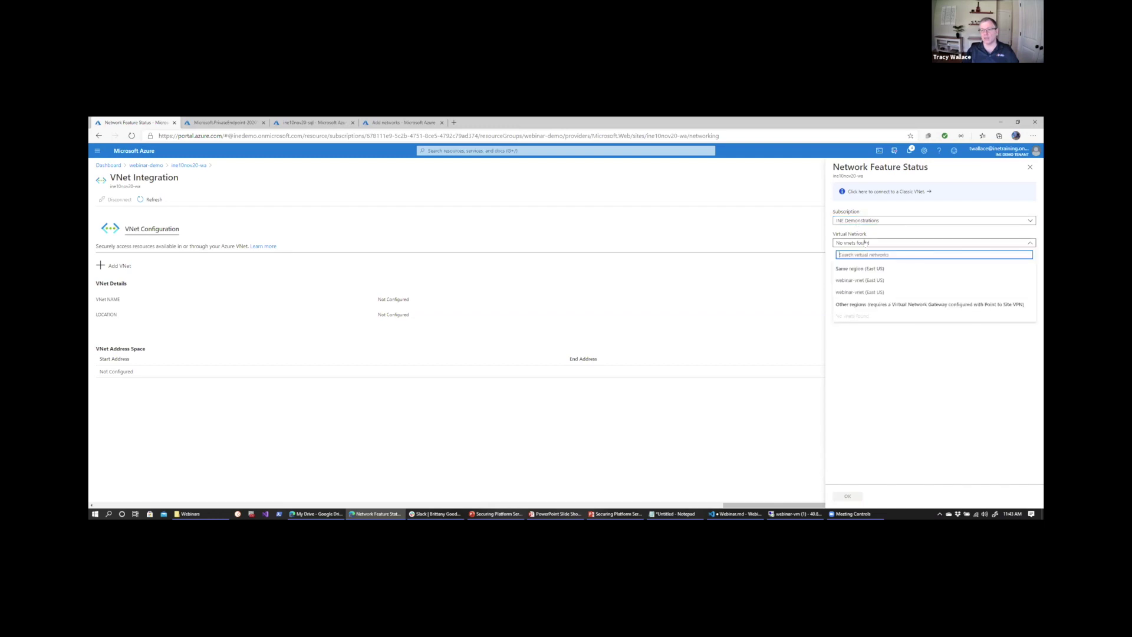
pyautogui.click(872, 280)
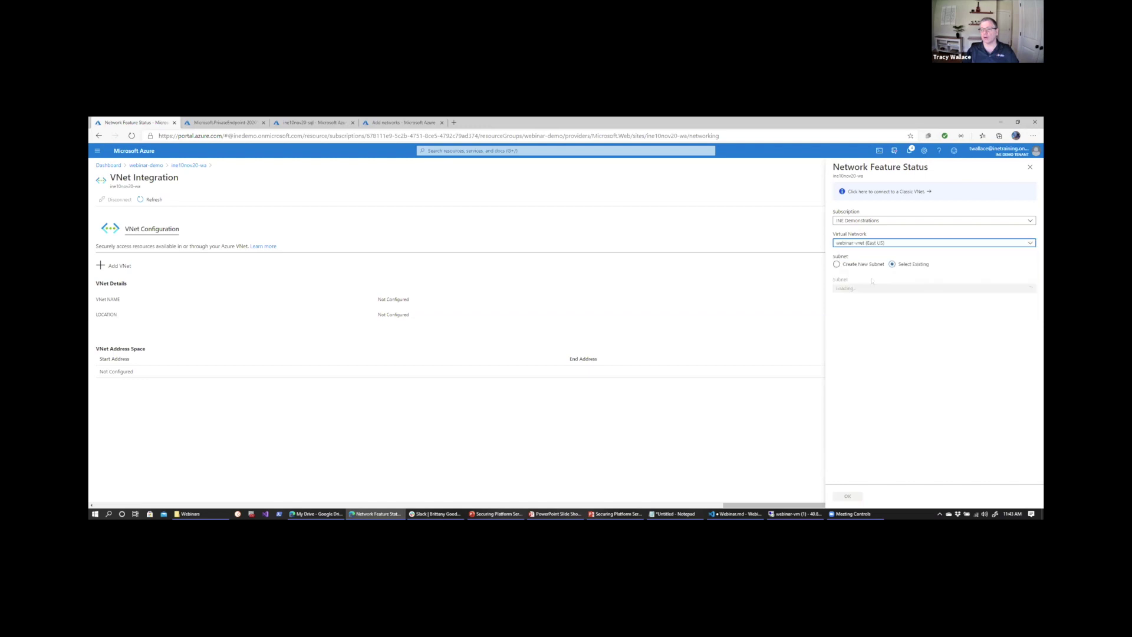
pyautogui.click(872, 289)
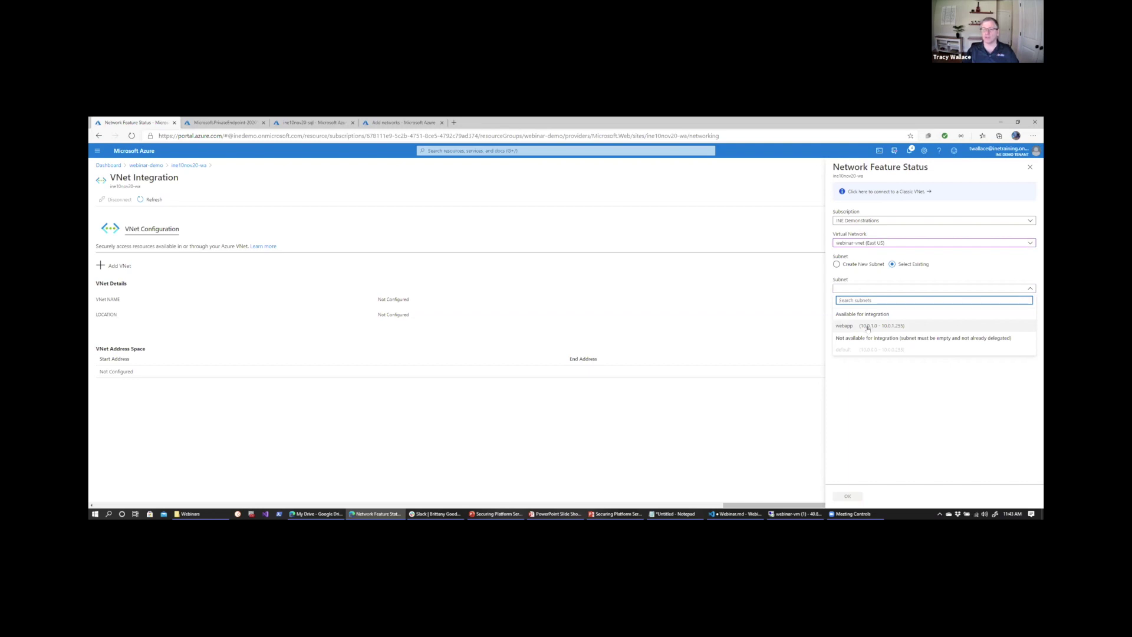
pyautogui.click(868, 327)
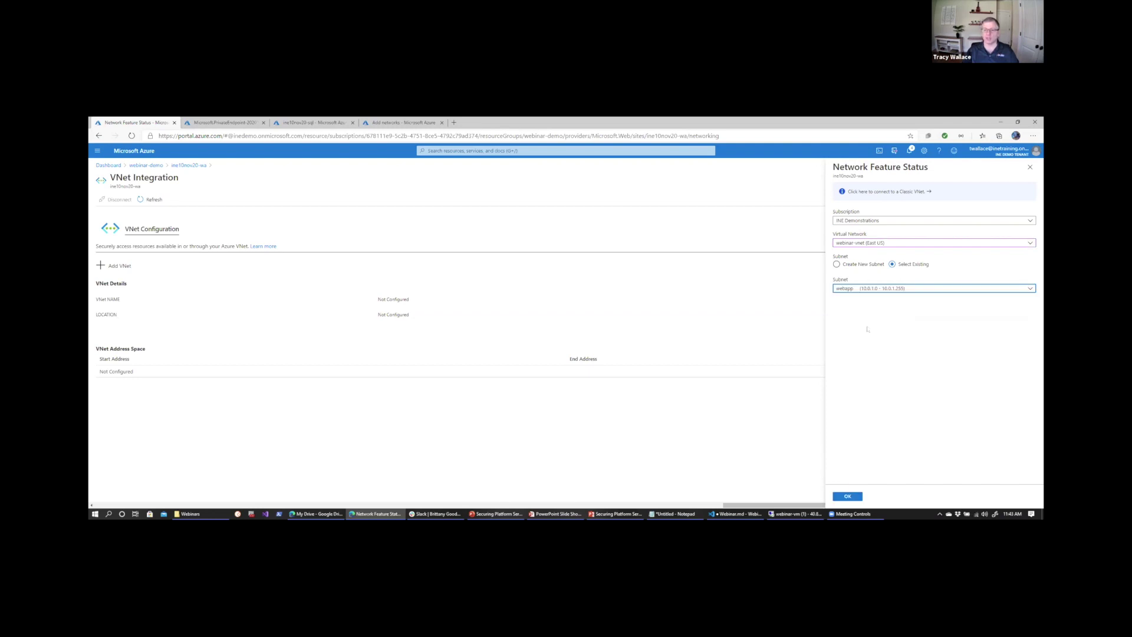
pyautogui.click(863, 244)
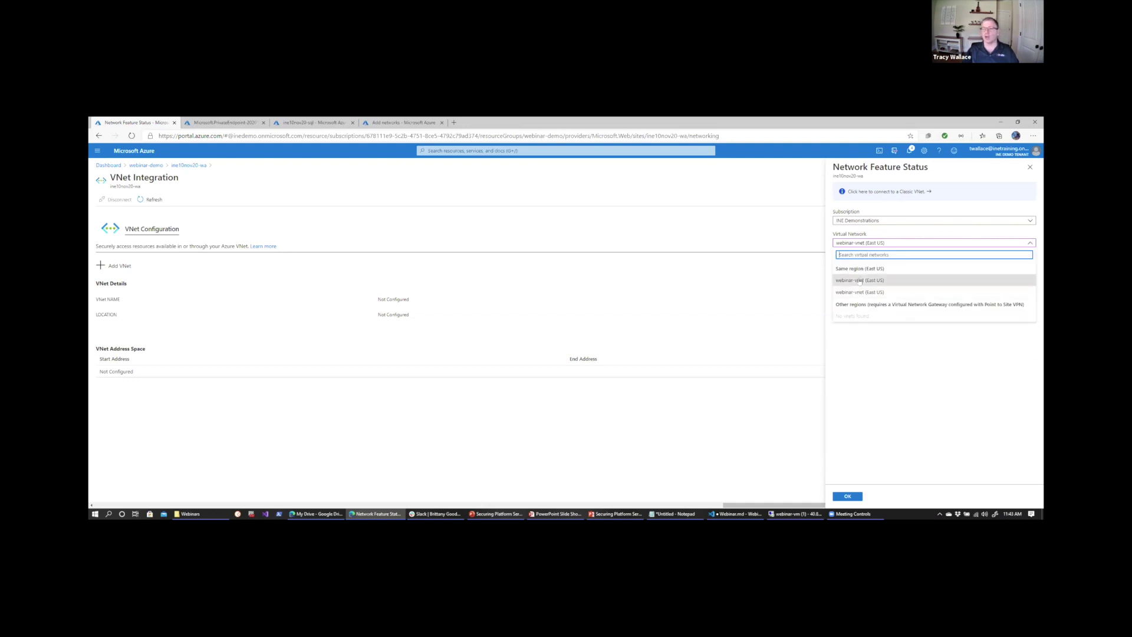
pyautogui.click(869, 389)
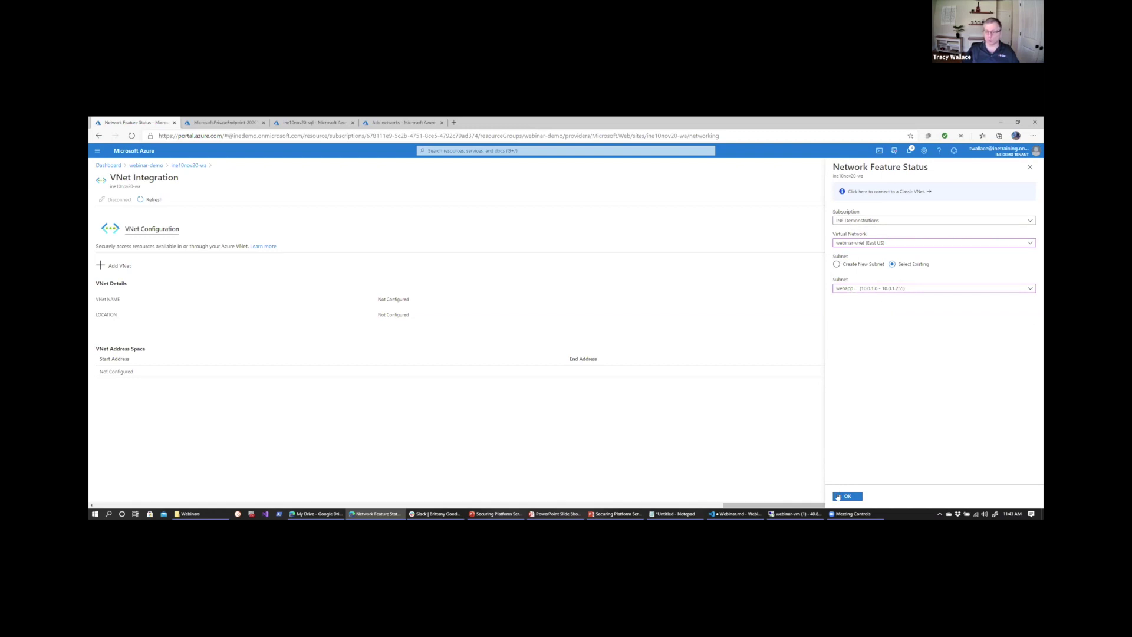
pyautogui.click(877, 289)
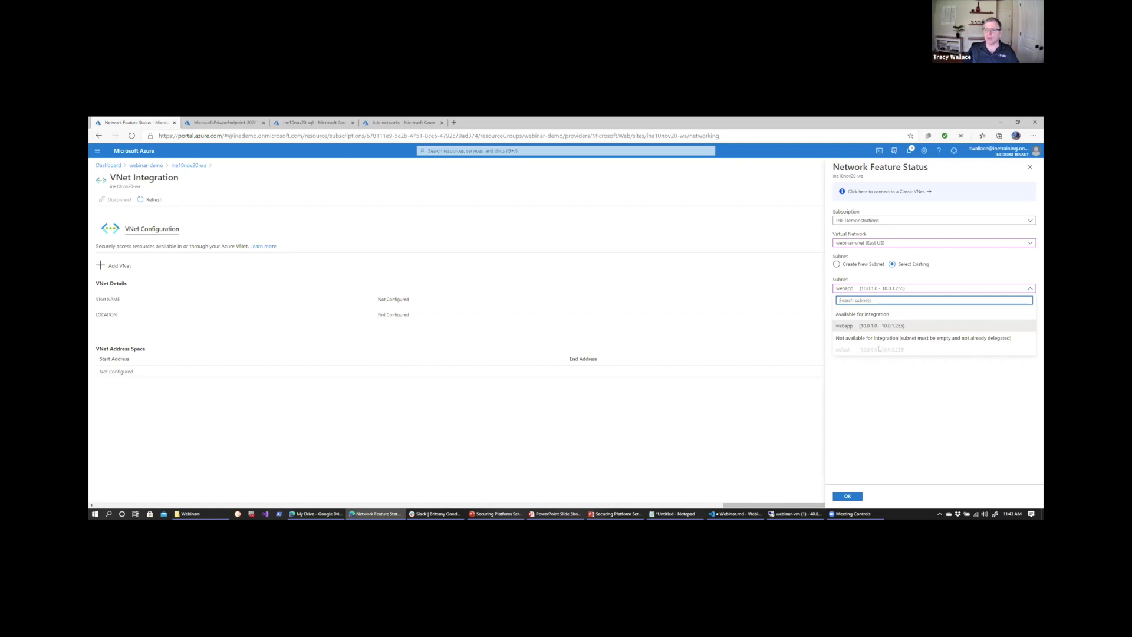
pyautogui.click(873, 396)
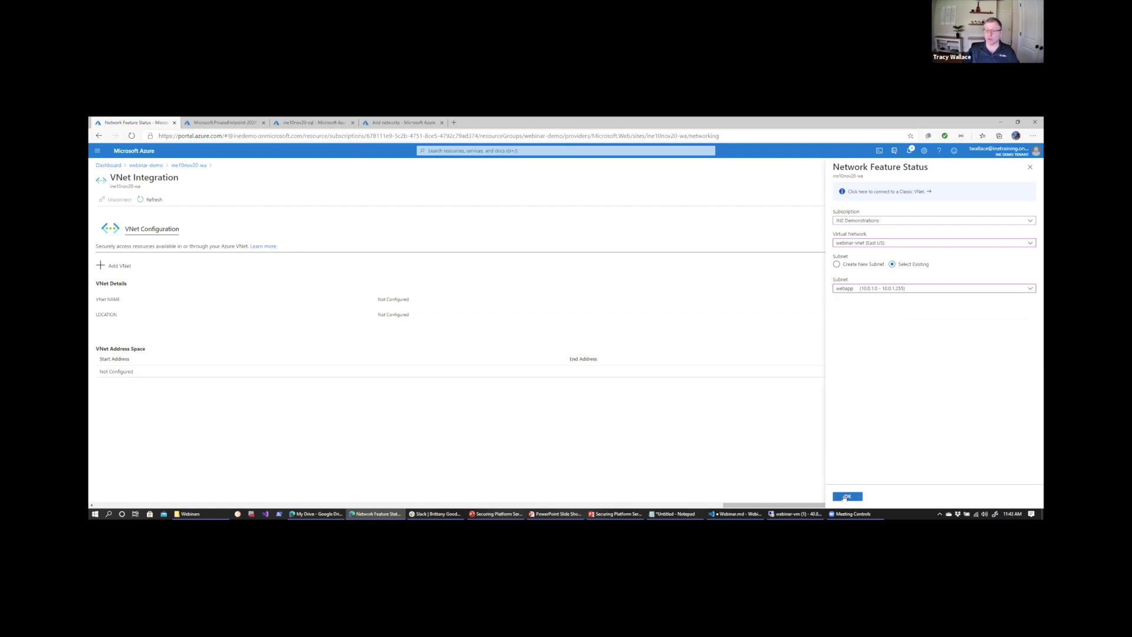
pyautogui.click(845, 497)
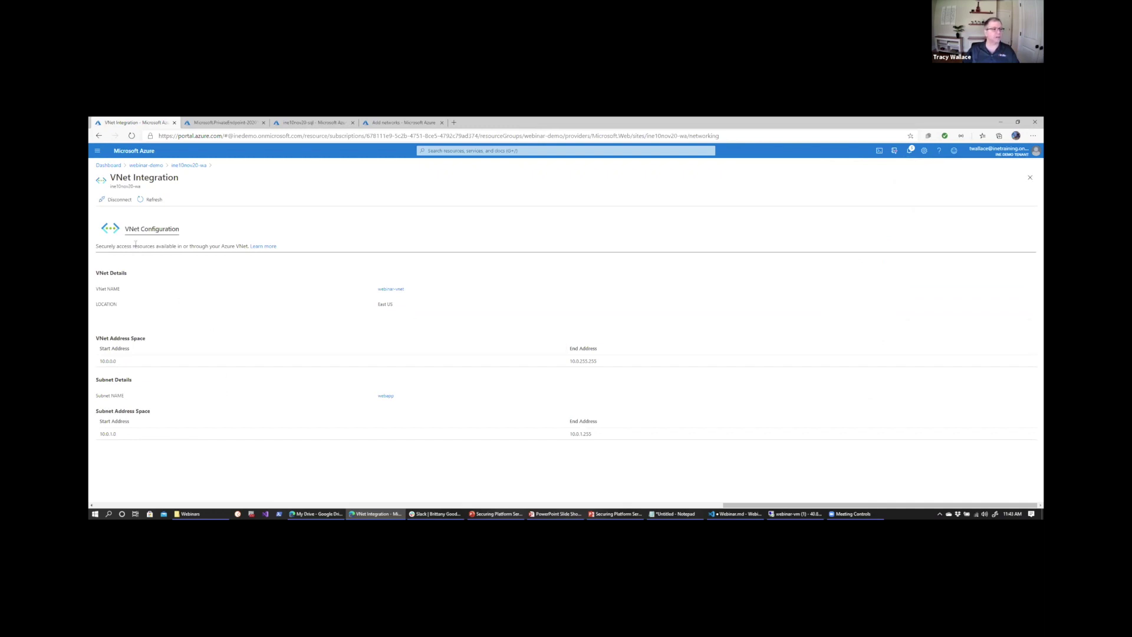
# Go back to ine10nov20-wa and open its Configuration application settings
pyautogui.click(185, 167)
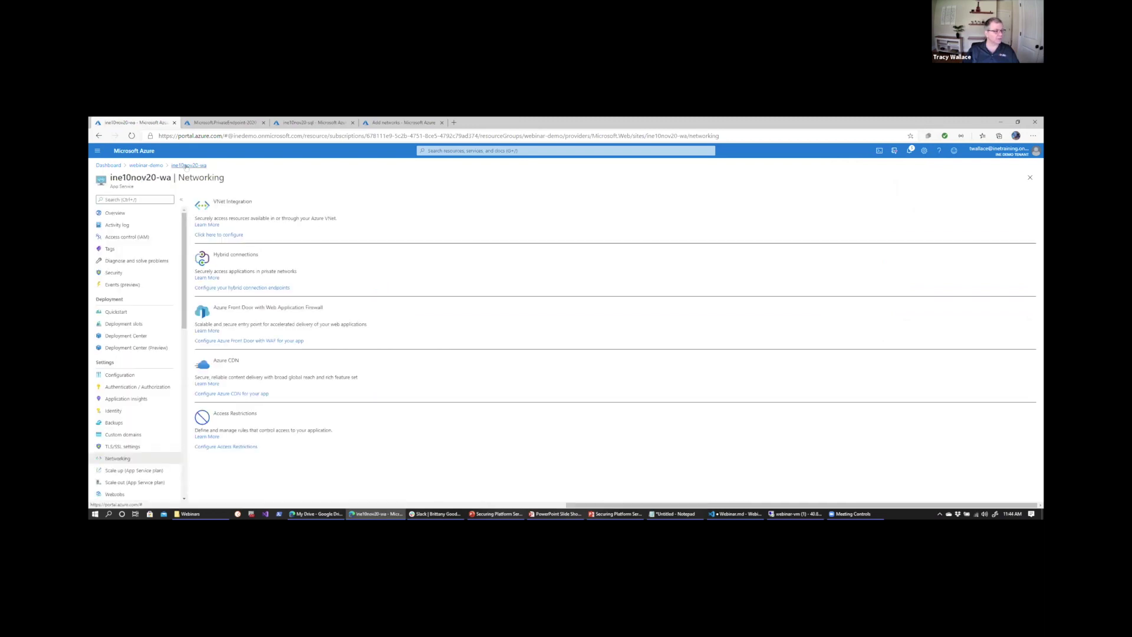
pyautogui.click(115, 376)
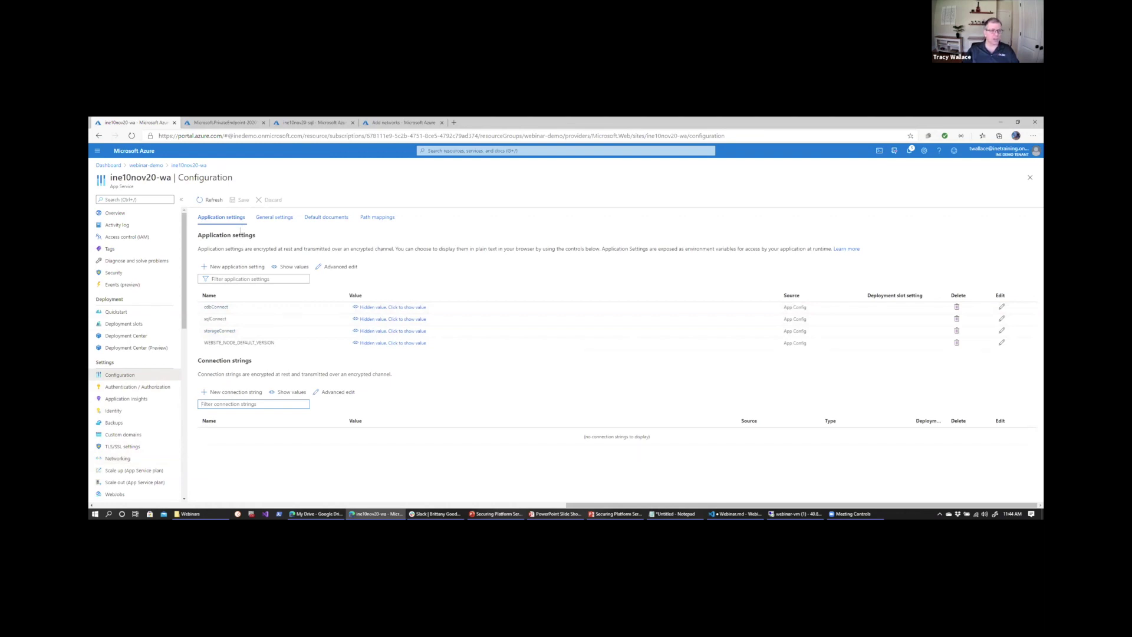
# Add application setting WEBSITE_DNS_SERVER with value 168.63.129.16, pasted from the notes
pyautogui.click(224, 267)
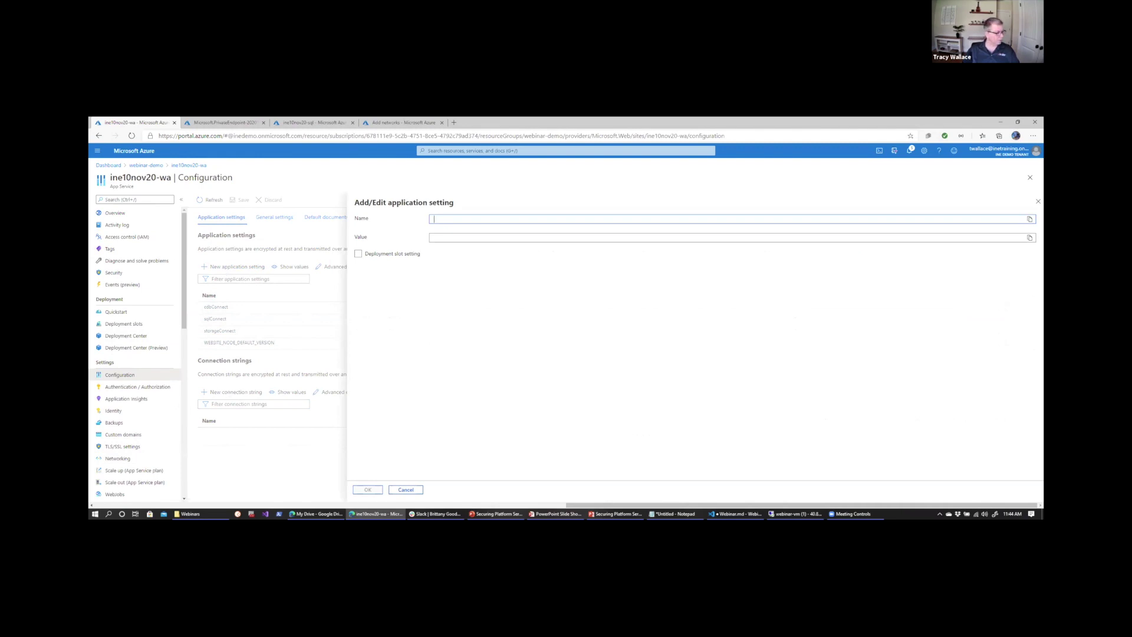
pyautogui.hotkey('alt', 'Tab')
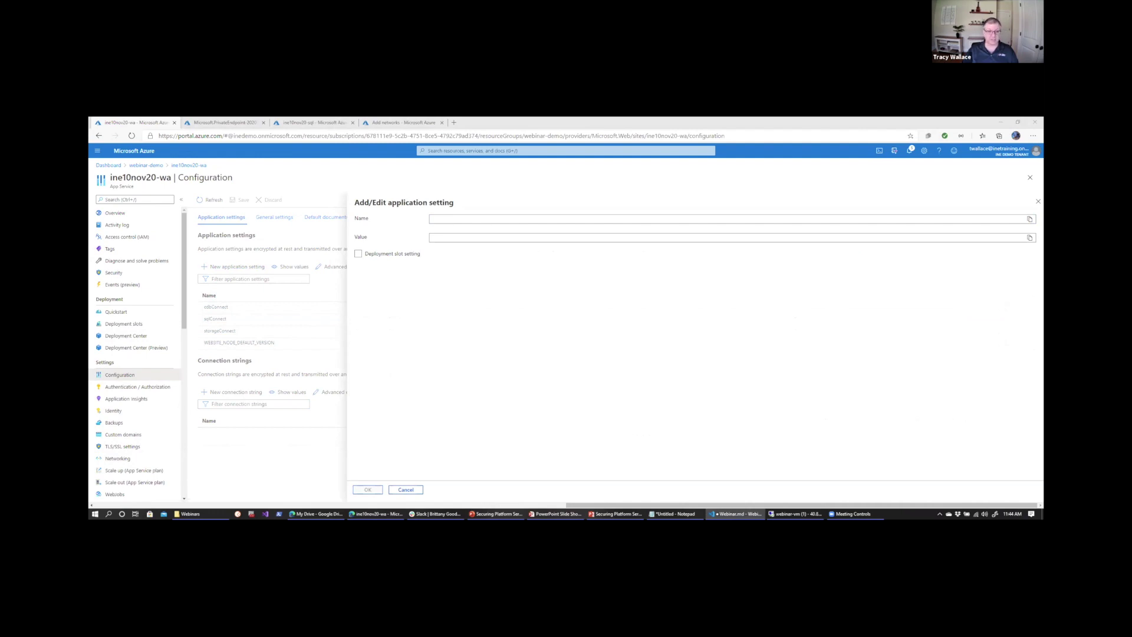
pyautogui.click(466, 219)
pyautogui.write('WEBSITE_DNS_SERVER')
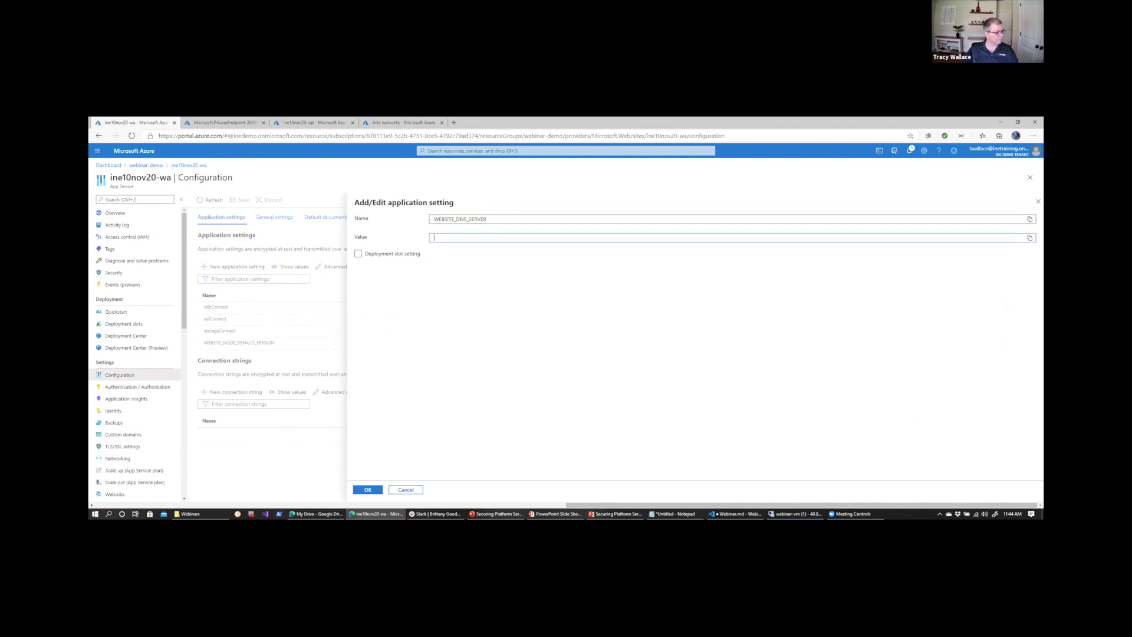
pyautogui.hotkey('alt', 'Tab')
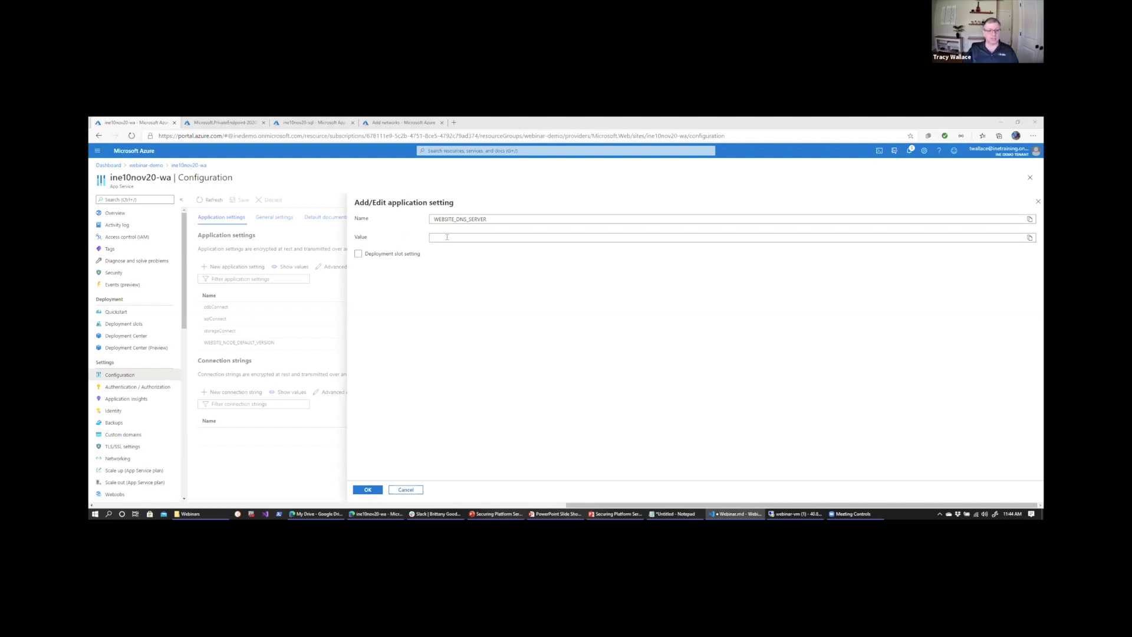
pyautogui.hotkey('alt', 'Tab')
pyautogui.write('168.63.129.16')
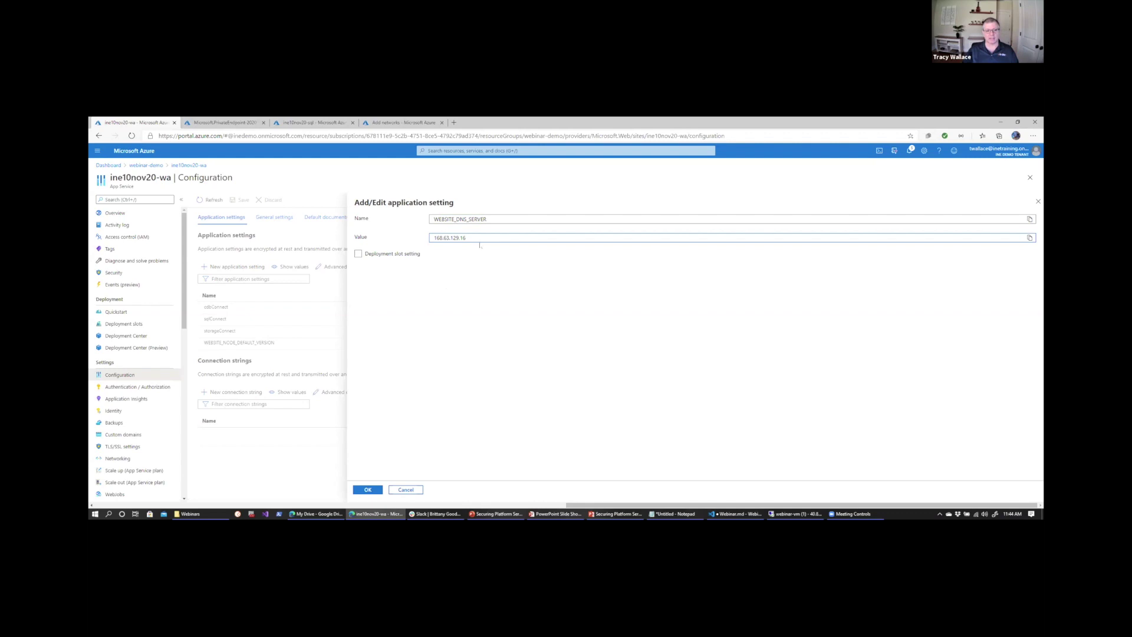
pyautogui.click(367, 490)
# Add application setting WEBSITE_VNET_ROUTE_ALL with value 1
pyautogui.click(237, 268)
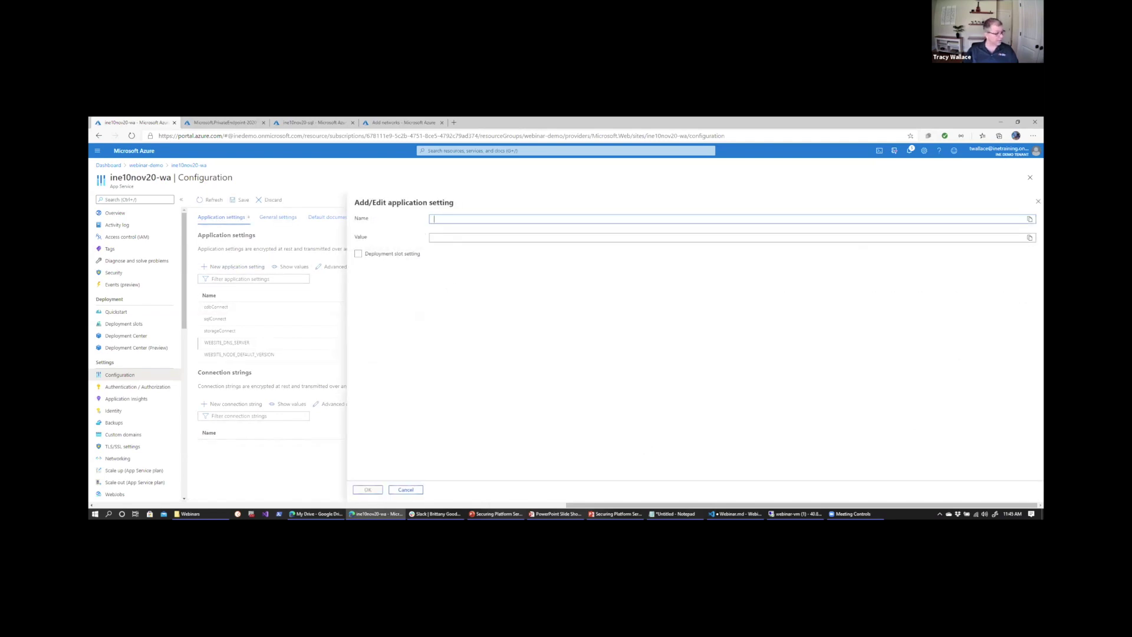
pyautogui.hotkey('alt', 'Tab')
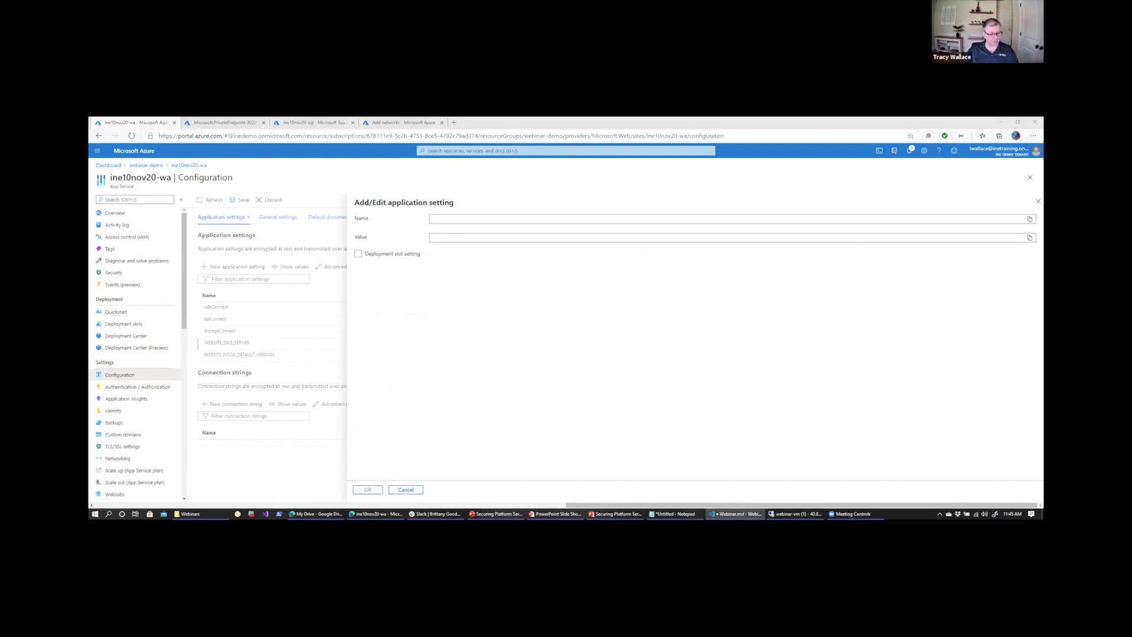
pyautogui.click(466, 217)
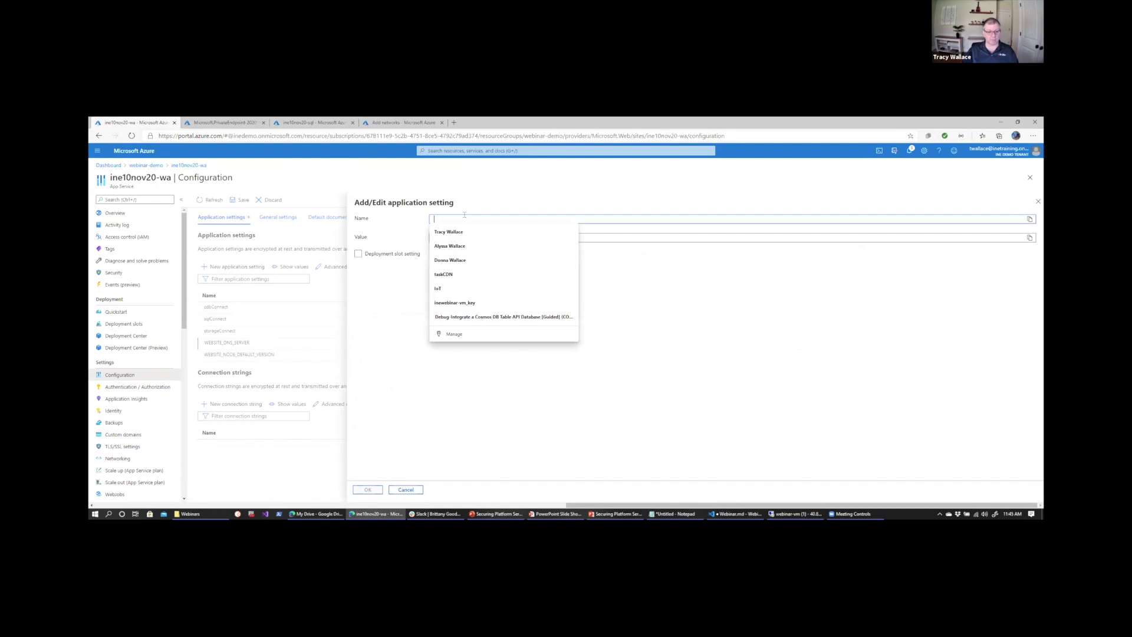
pyautogui.write('WEBSITE_VNET_ROUTE_ALL')
pyautogui.click(469, 236)
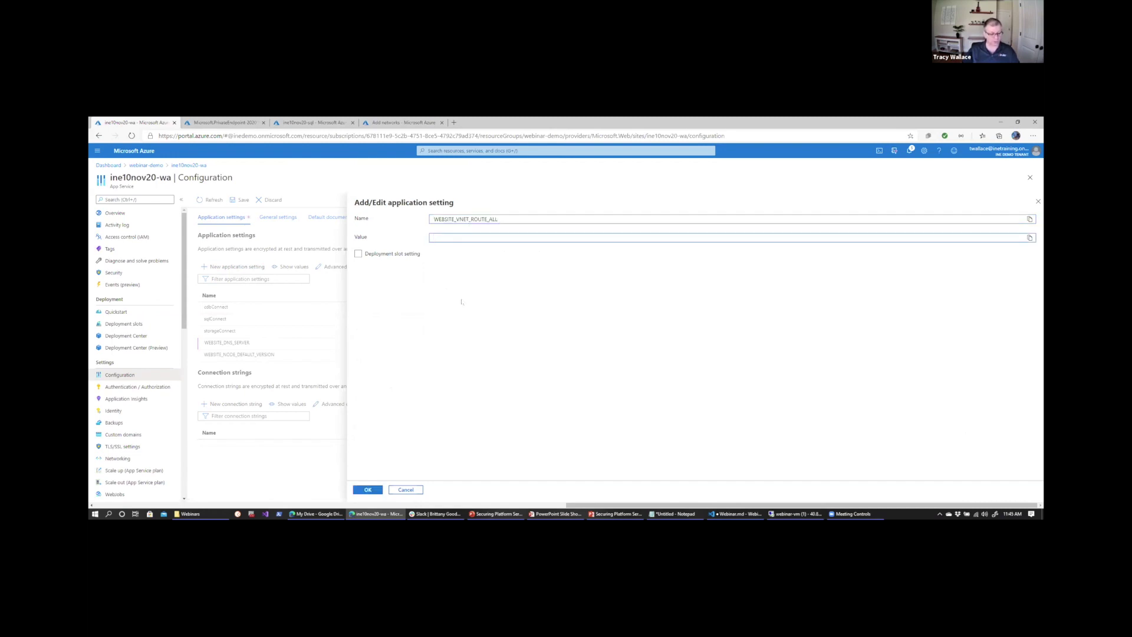
pyautogui.click(369, 491)
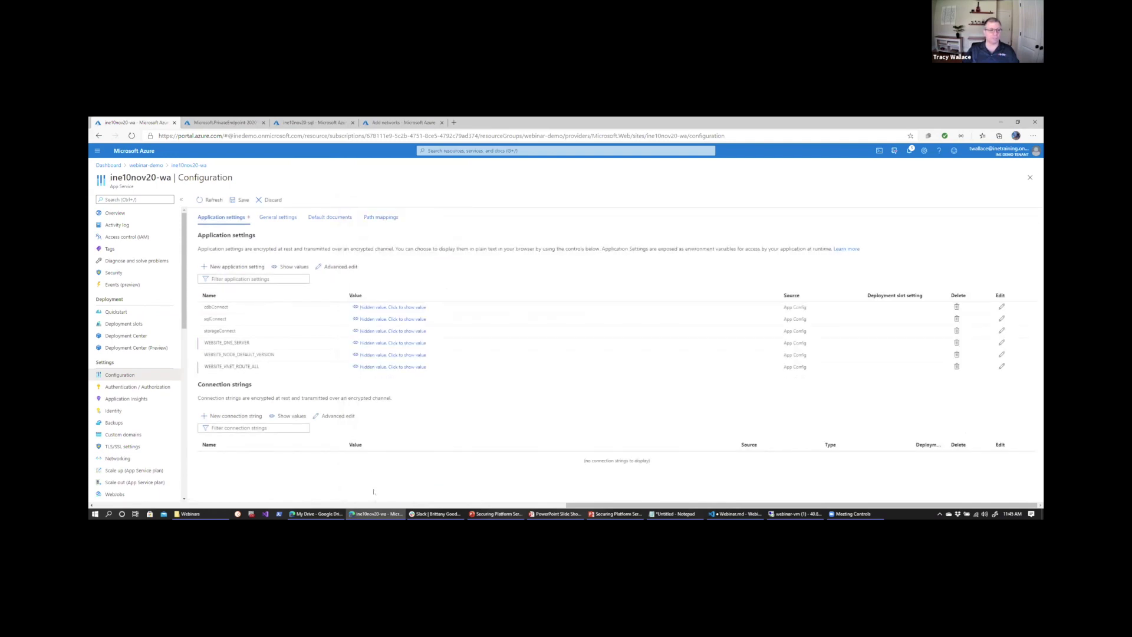
# Save the settings, accept the app restart, and go to My Dashboard
pyautogui.click(239, 199)
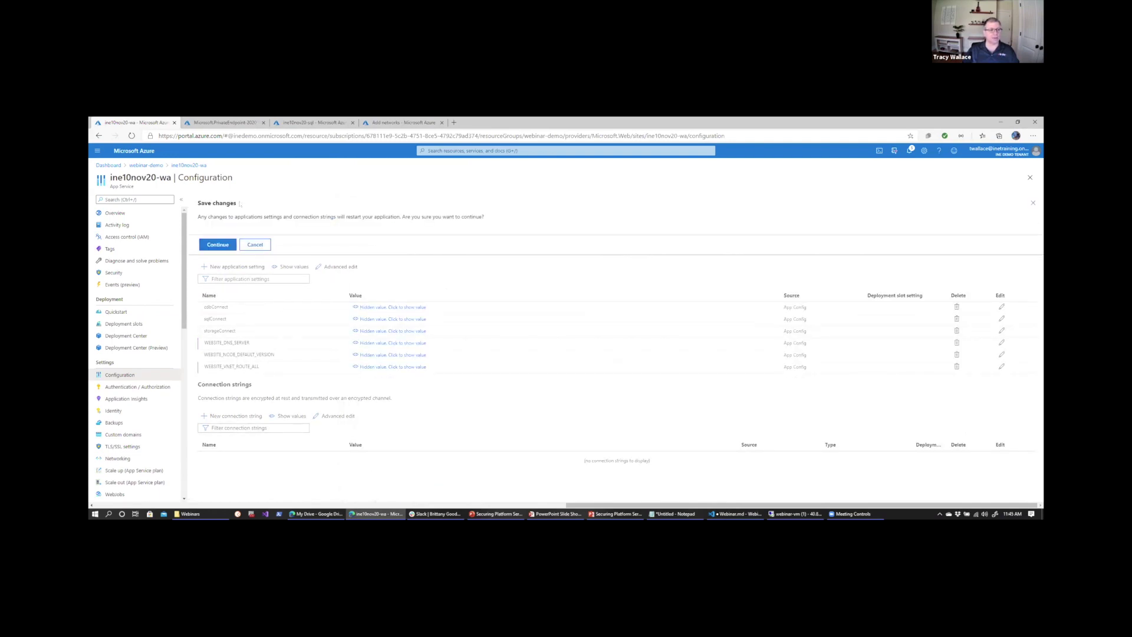
pyautogui.click(218, 245)
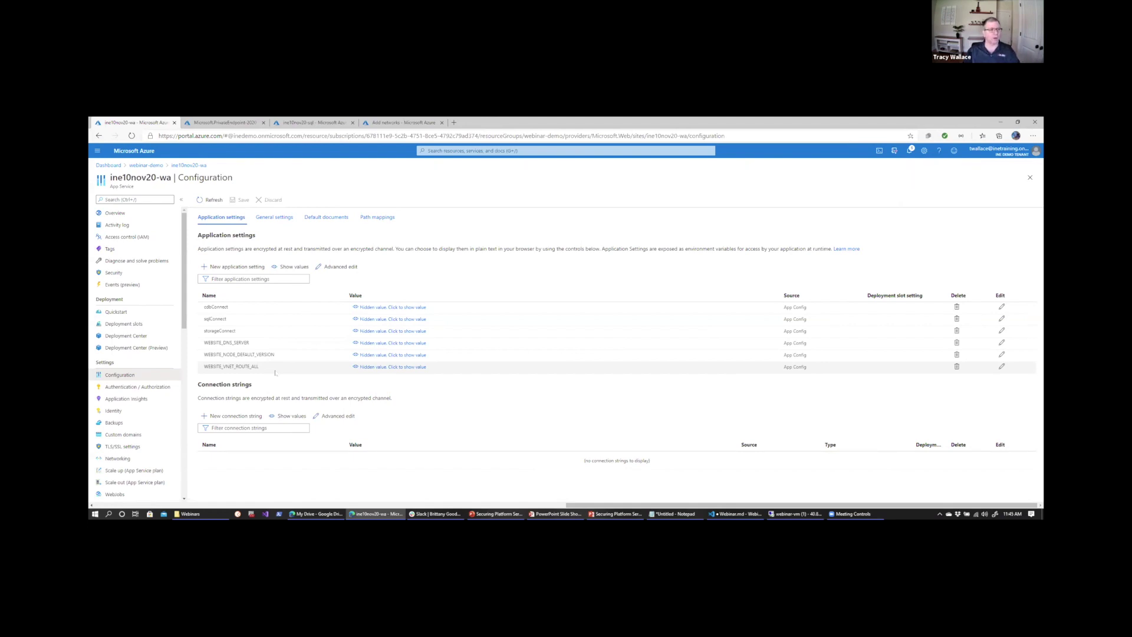
pyautogui.click(110, 166)
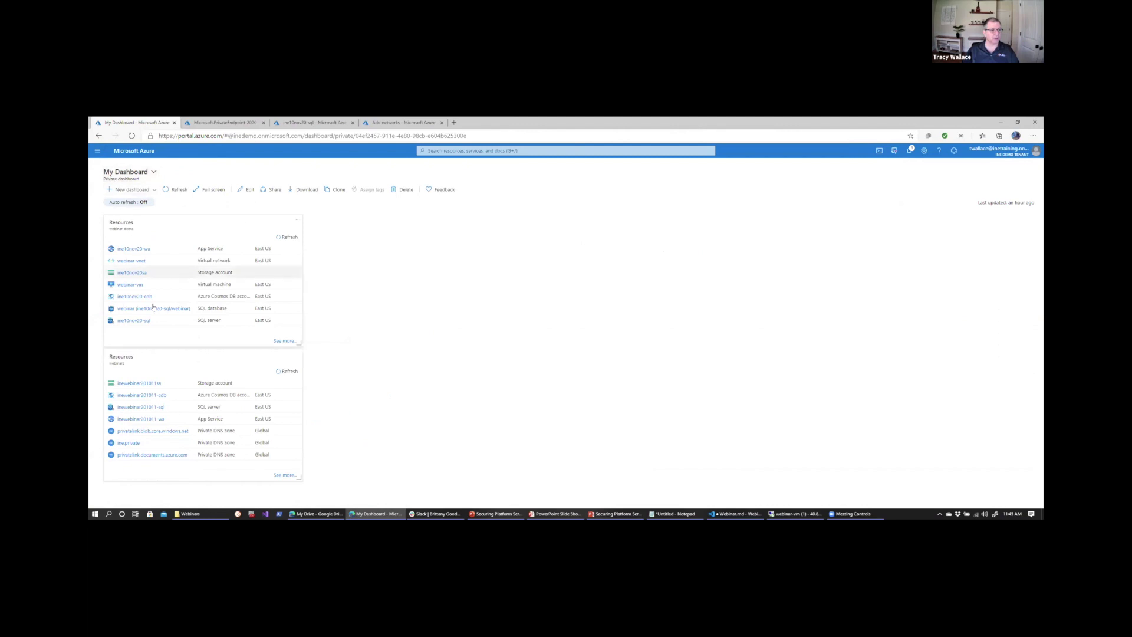
# Open webinar2, sort its resources by Type, and open privatelink.blob.core.windows.net
pyautogui.click(153, 365)
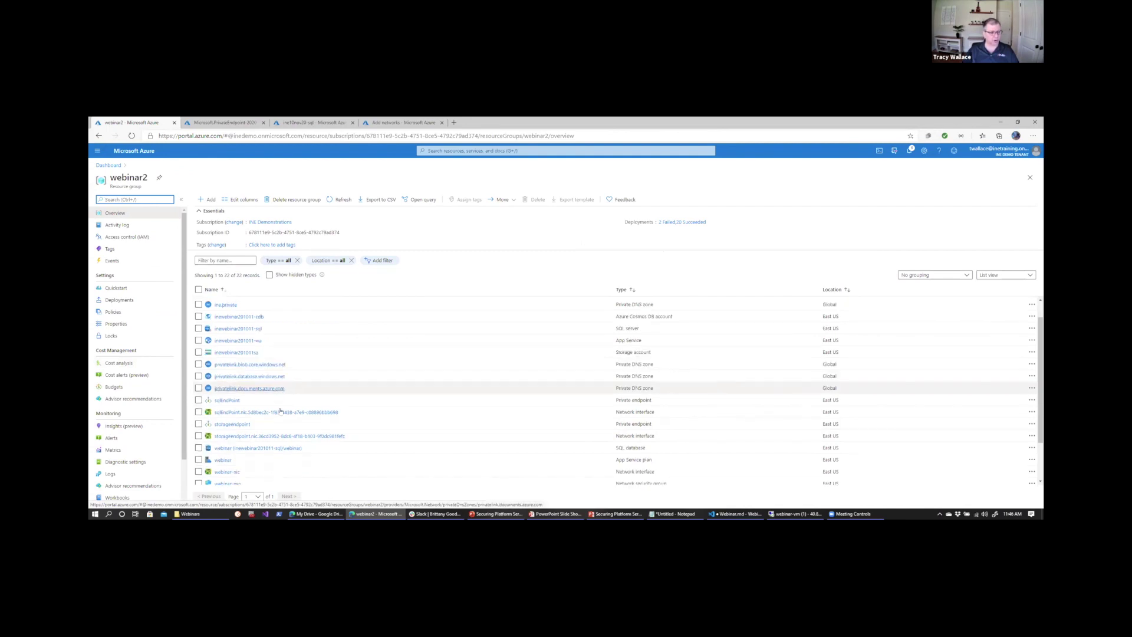
pyautogui.scroll(-2, 277, 407)
pyautogui.scroll(3, 597, 330)
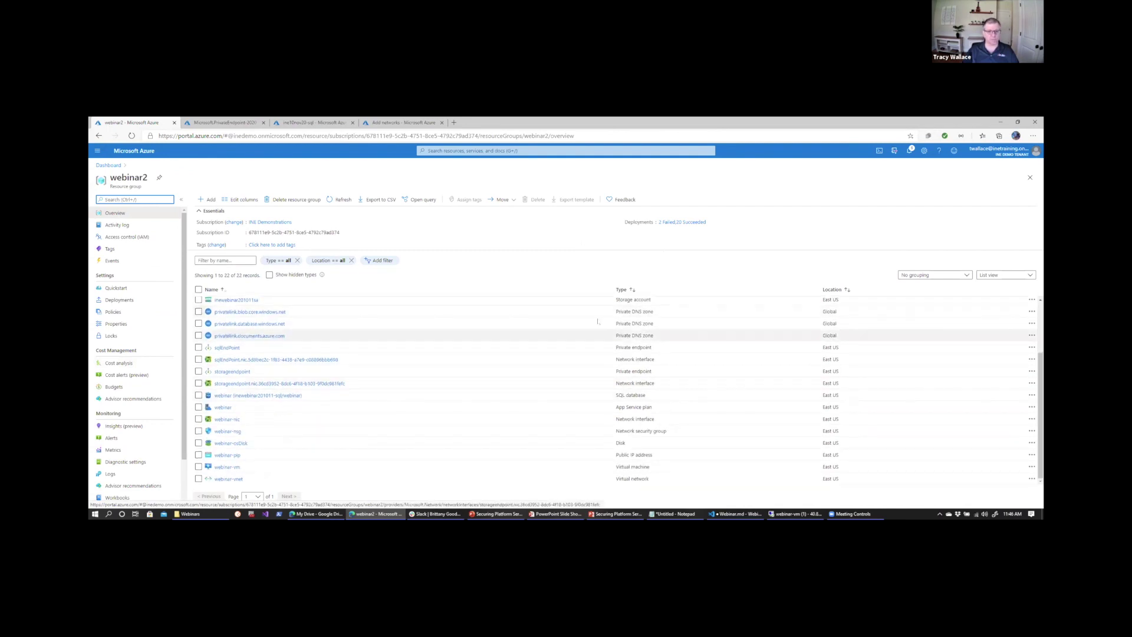
pyautogui.click(621, 290)
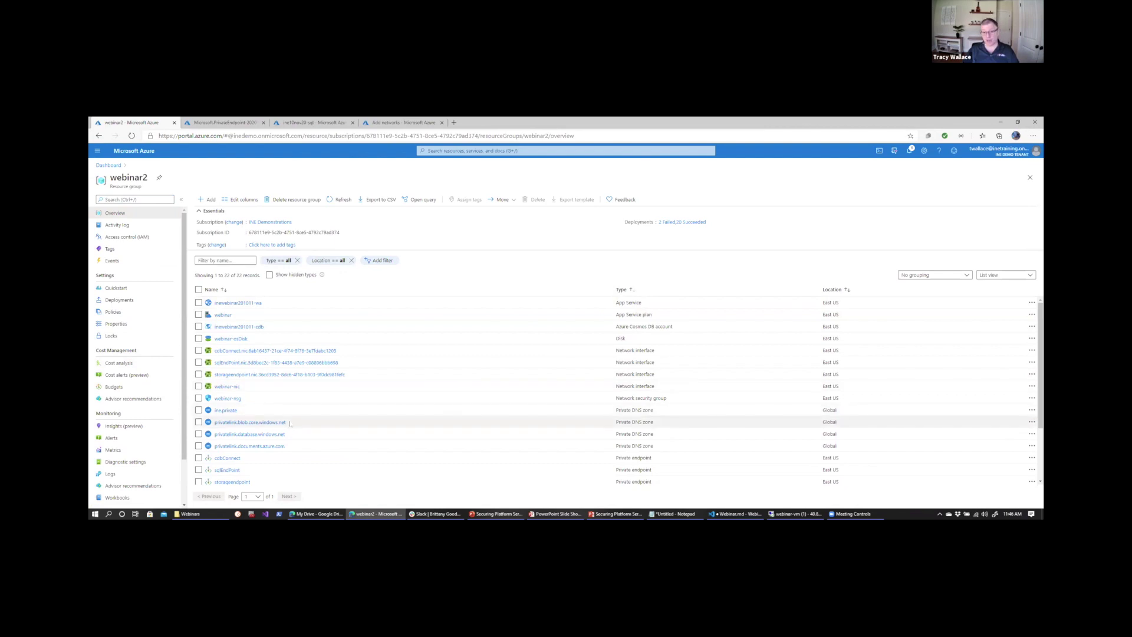
pyautogui.scroll(-1, 290, 425)
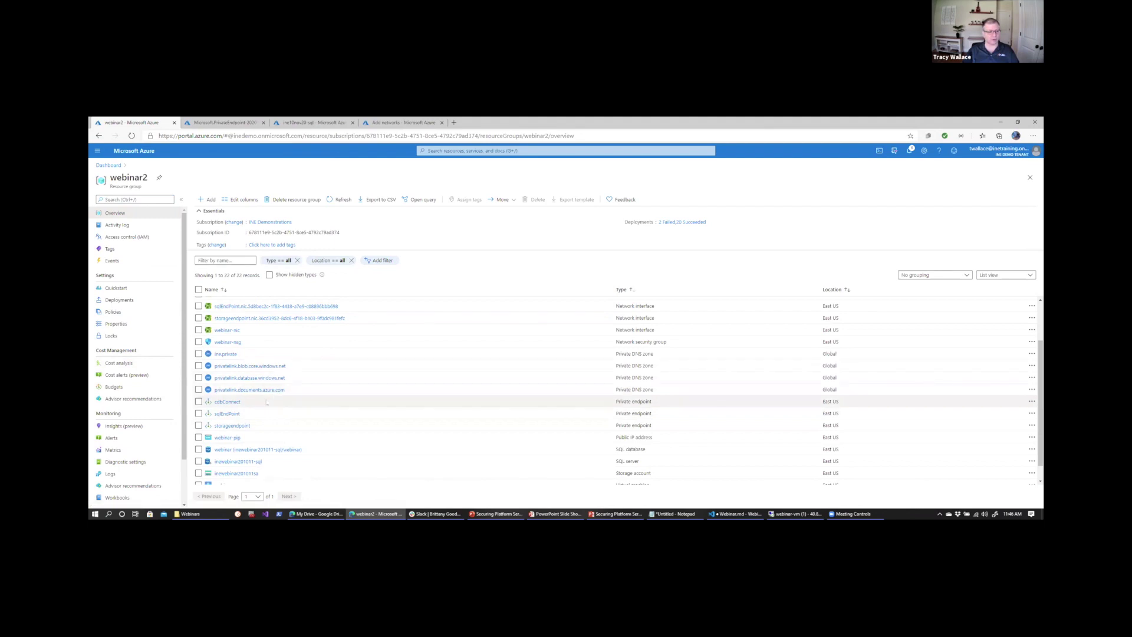
pyautogui.scroll(-1, 273, 425)
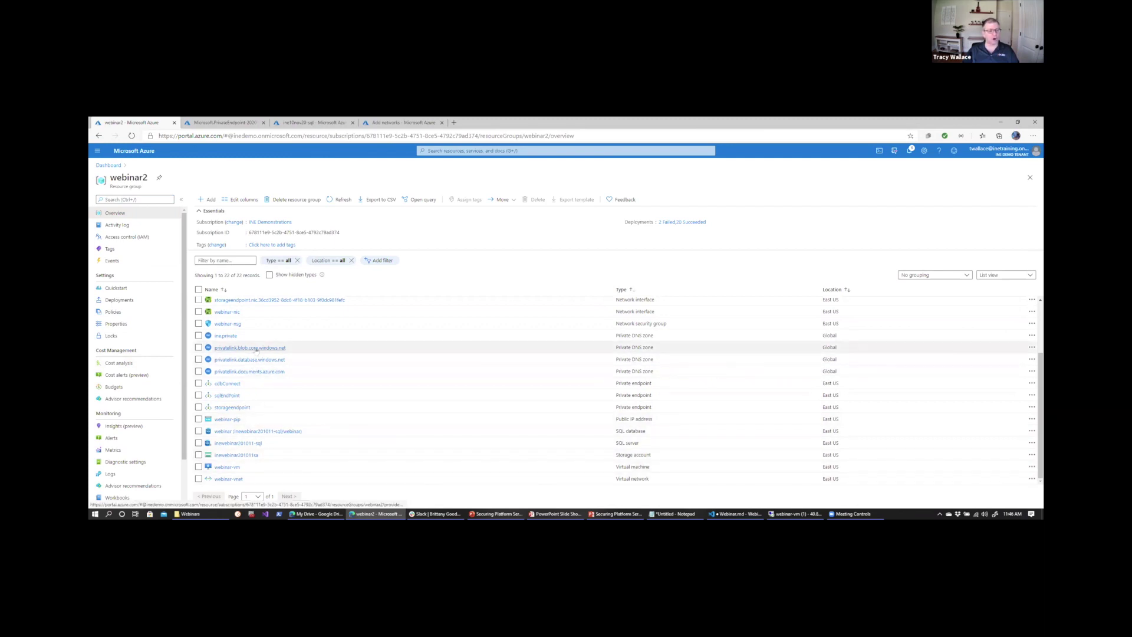
pyautogui.click(261, 349)
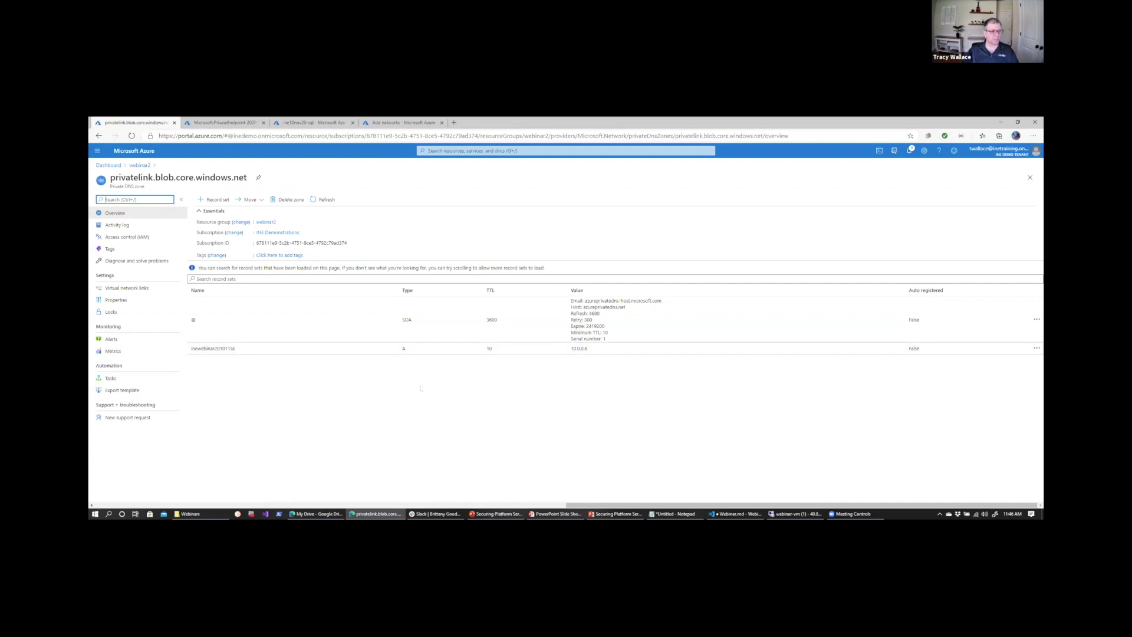
# Inspect the blob zone's SOA and inewebinar201011sa A records, then return to webinar2
pyautogui.hotkey('ctrl', '+')
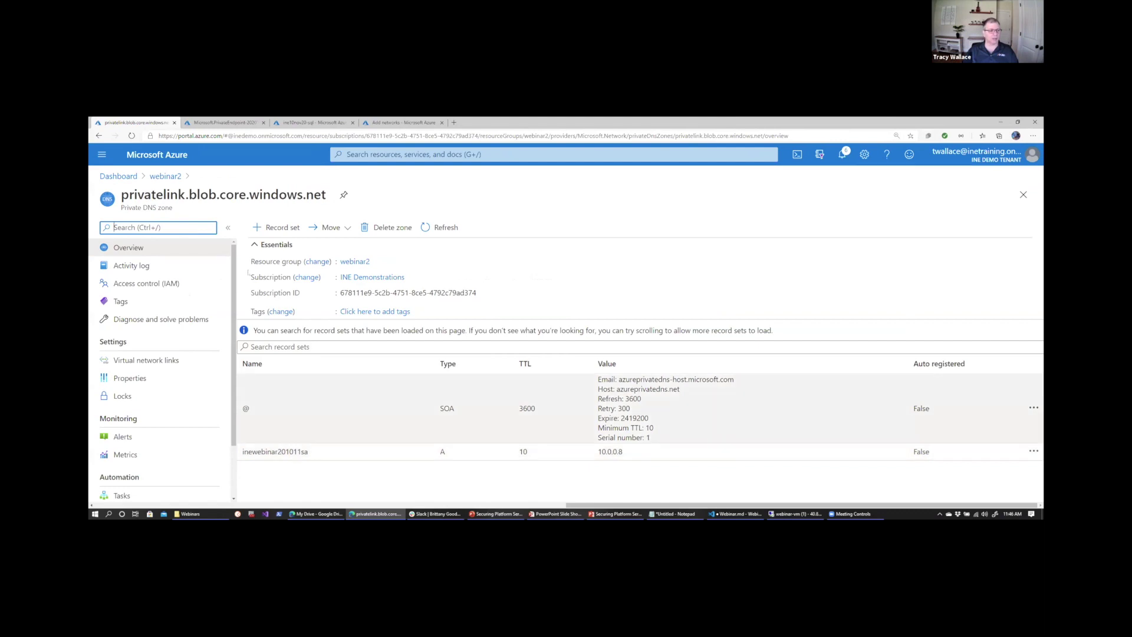
pyautogui.hotkey('ctrl', '0')
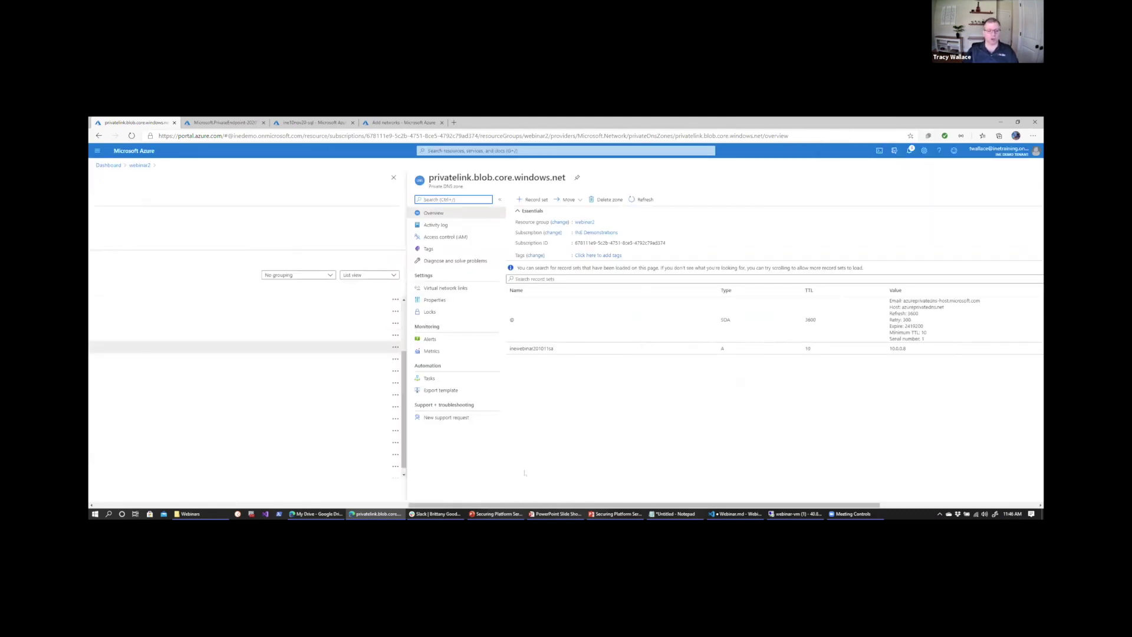
pyautogui.hscroll(3, 649, 506)
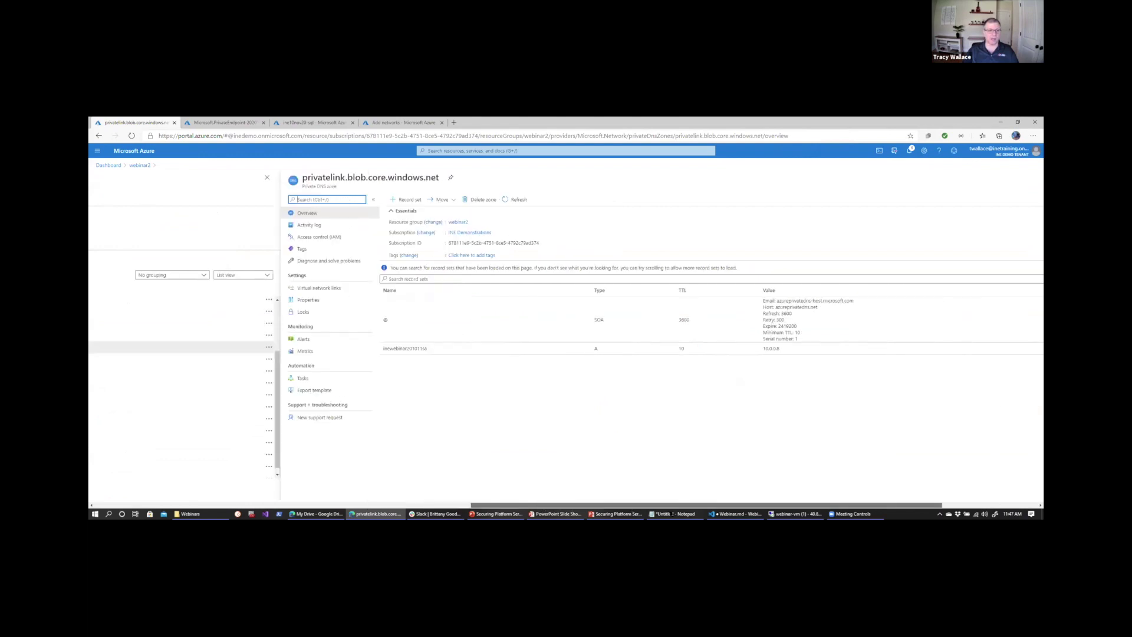
pyautogui.hscroll(3, 328, 354)
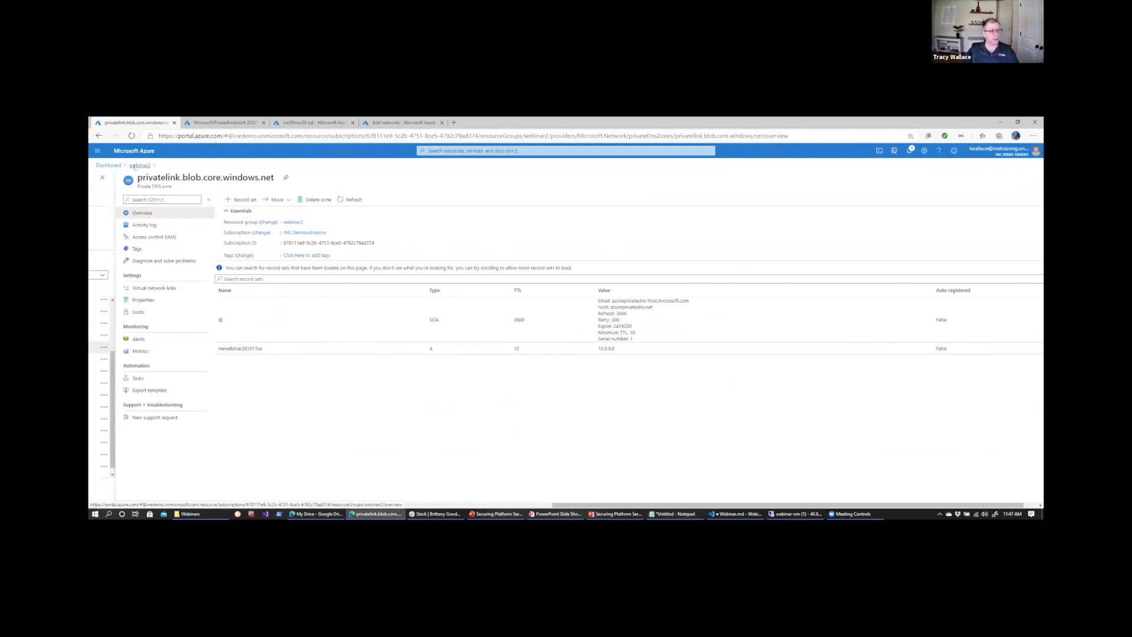
pyautogui.click(135, 166)
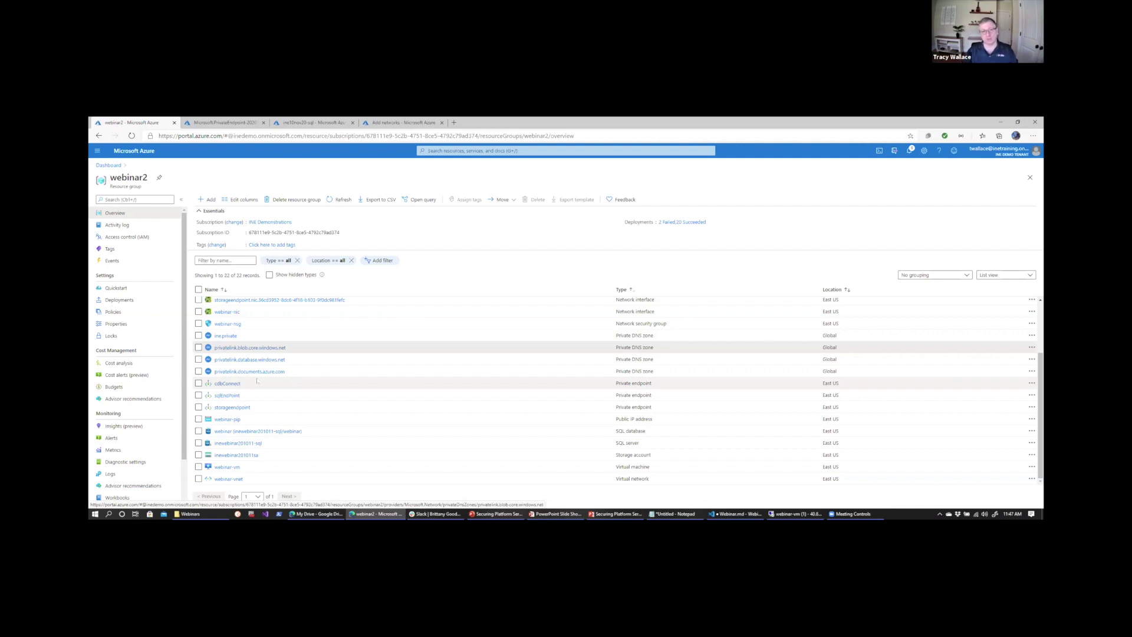
# Reopen the blob DNS zone and confirm its Virtual network link to webinar-vnet
pyautogui.click(254, 348)
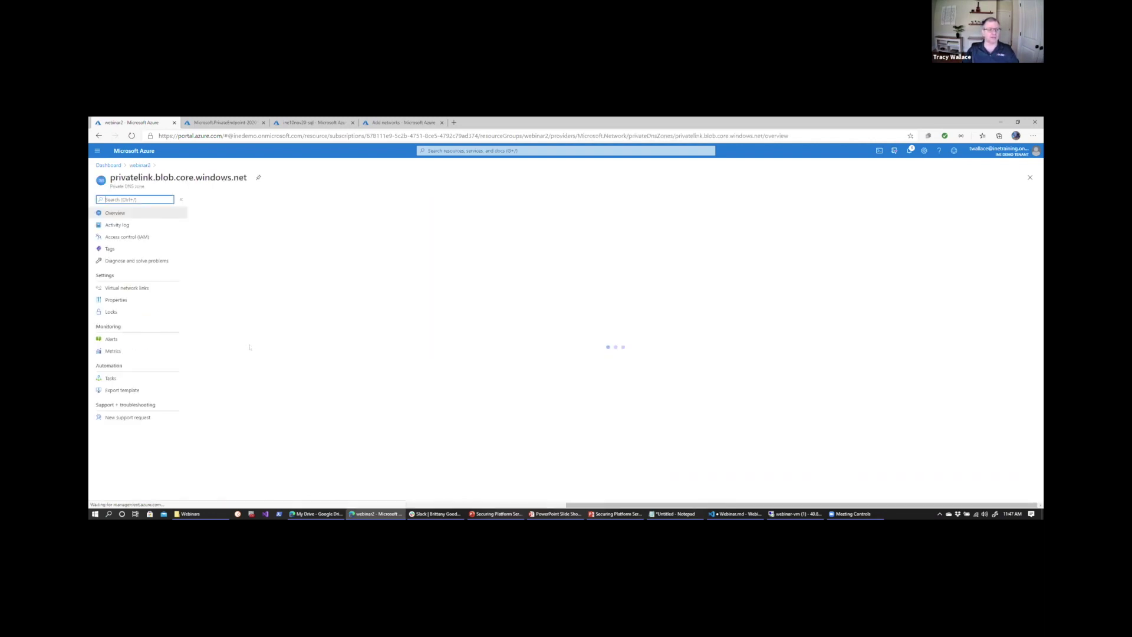
pyautogui.click(142, 288)
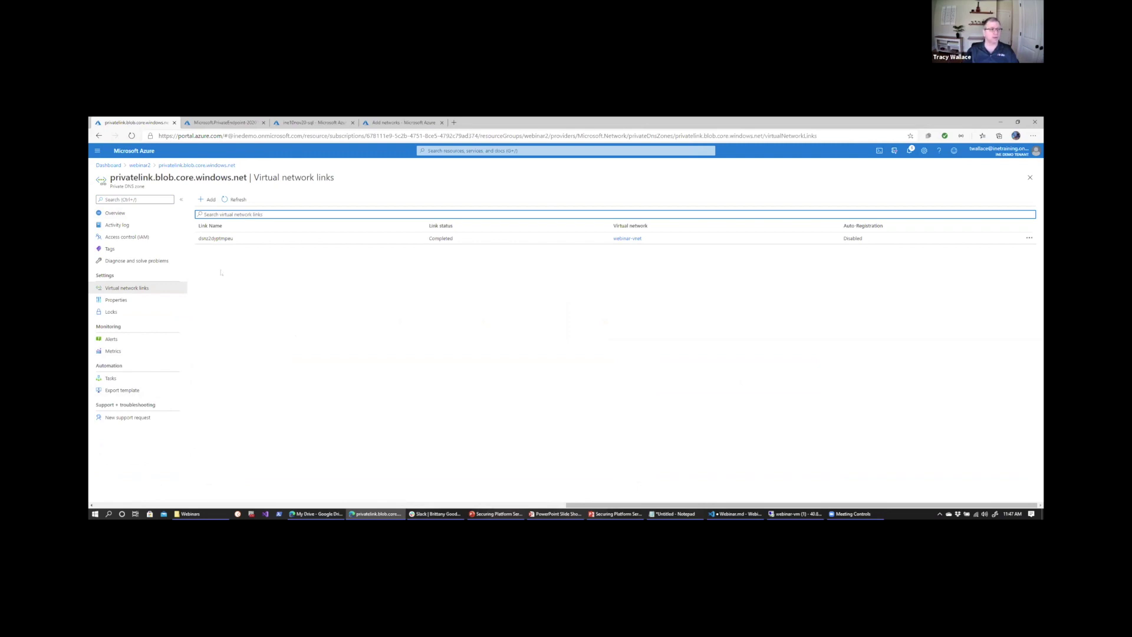
pyautogui.click(139, 165)
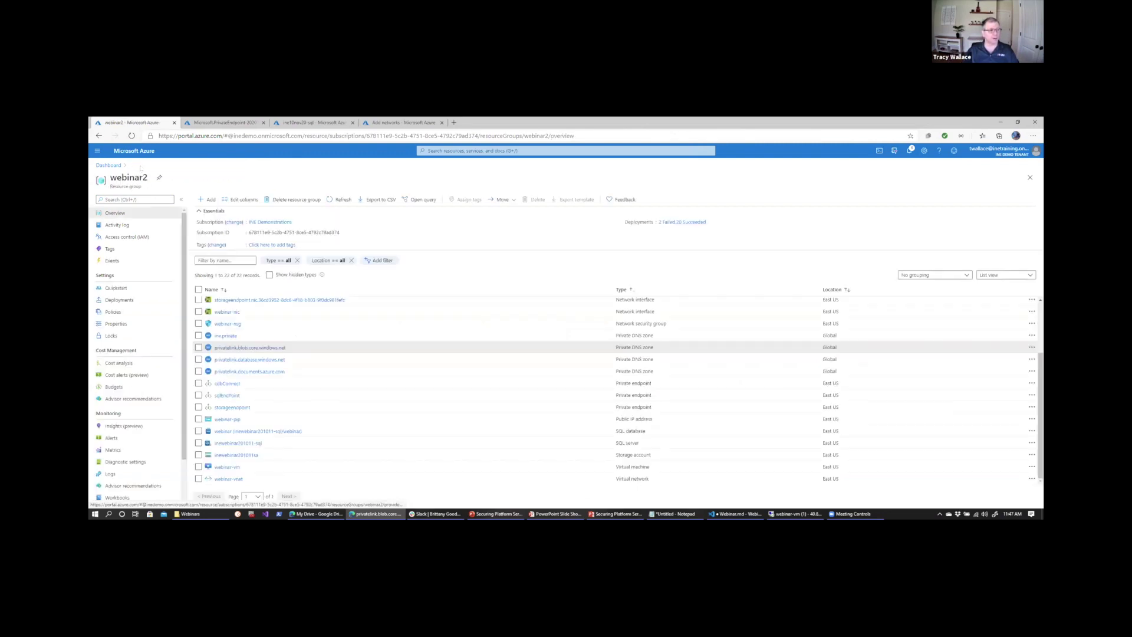
# Browse inewebinar201011-wa, highlight its Web App IP 10.0.1.254, then switch to WorkController.cs
pyautogui.scroll(3, 342, 358)
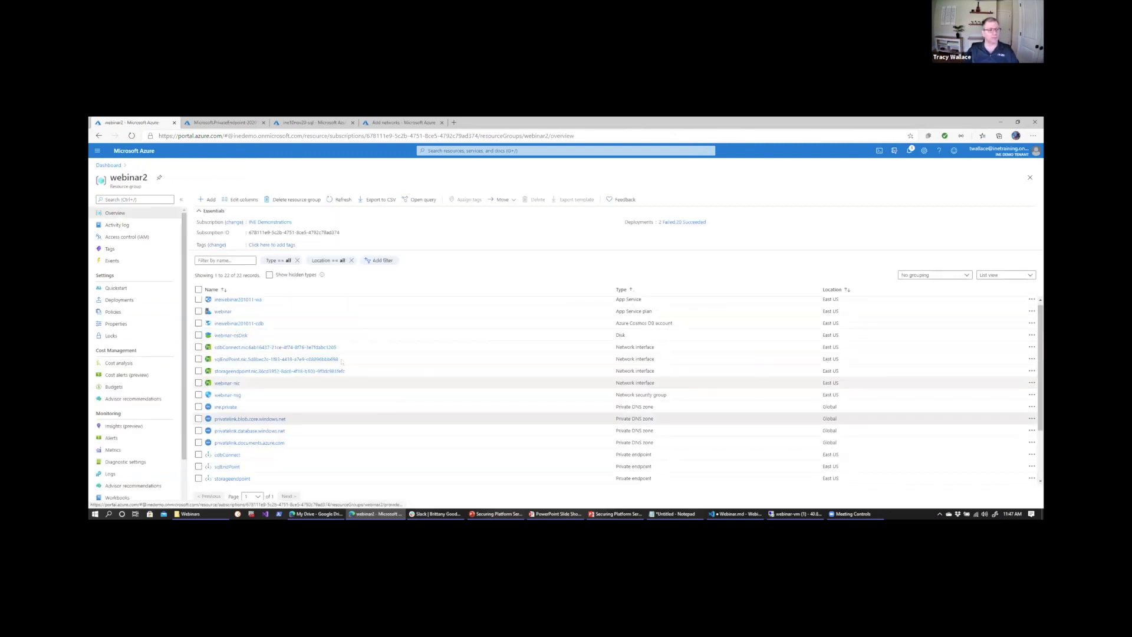
pyautogui.click(251, 304)
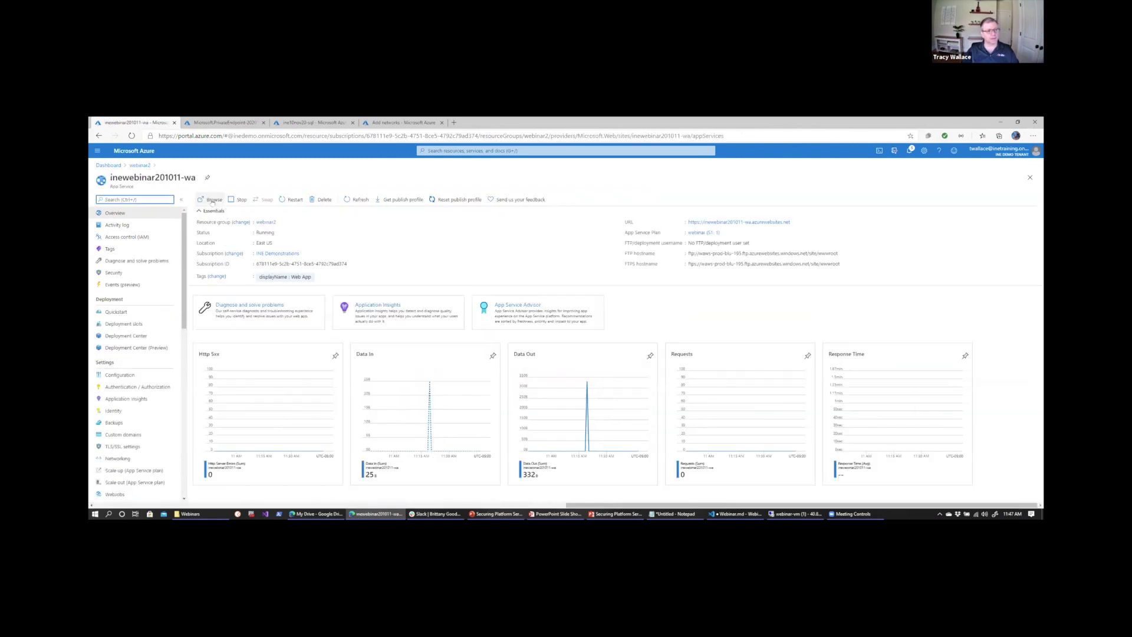
pyautogui.click(212, 201)
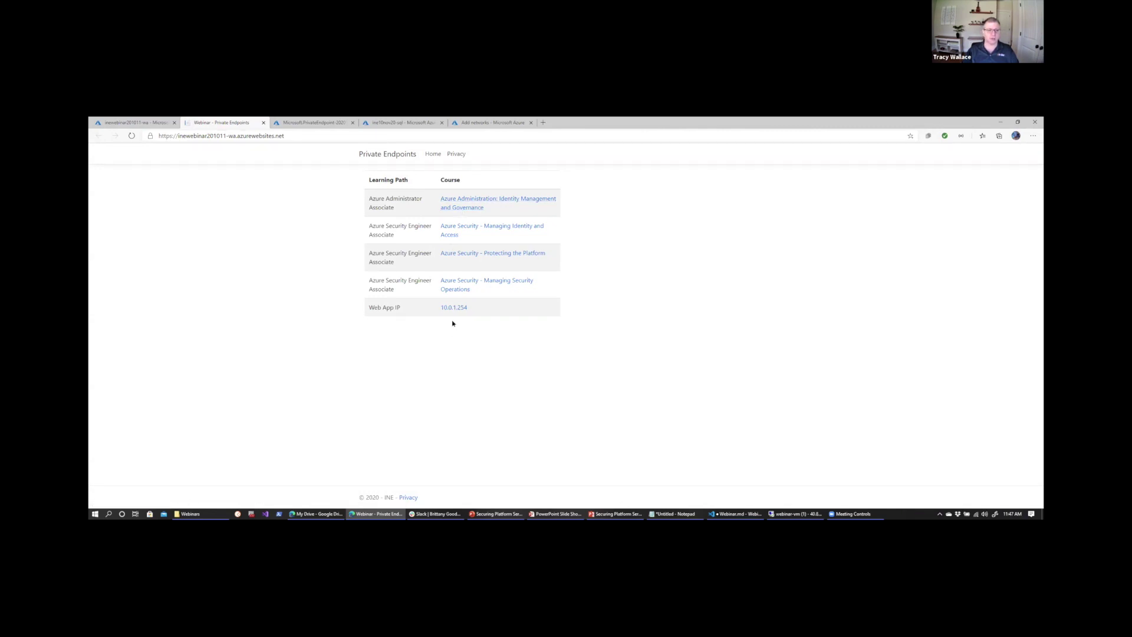
pyautogui.moveTo(425, 309); pyautogui.dragTo(473, 311)
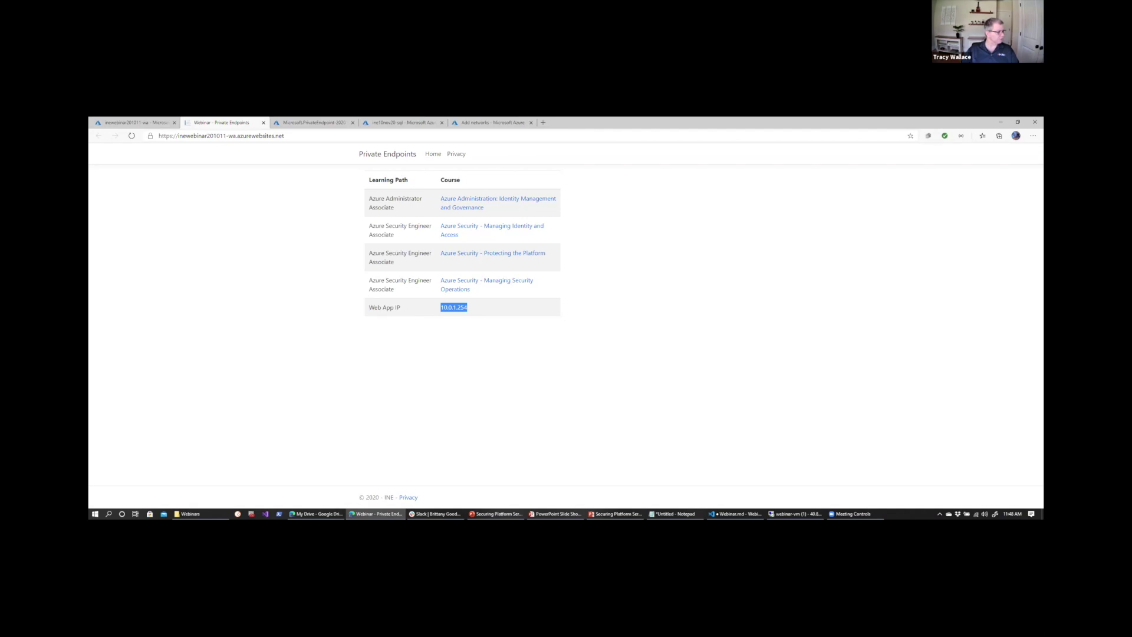
pyautogui.hotkey('alt', 'Tab')
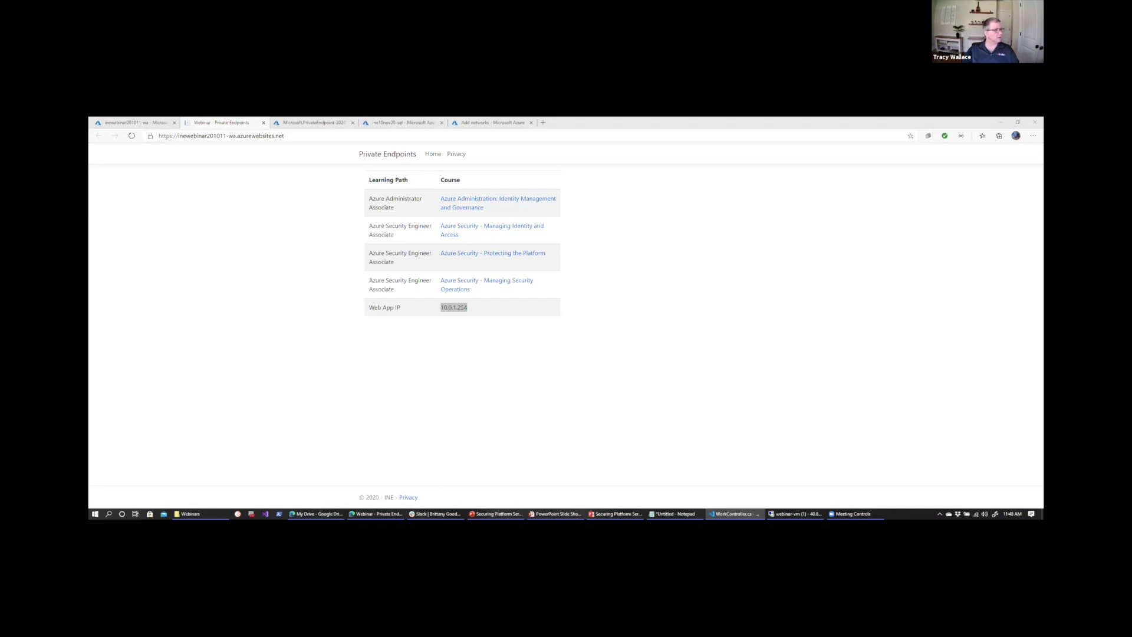
pyautogui.hotkey('alt', 'Tab')
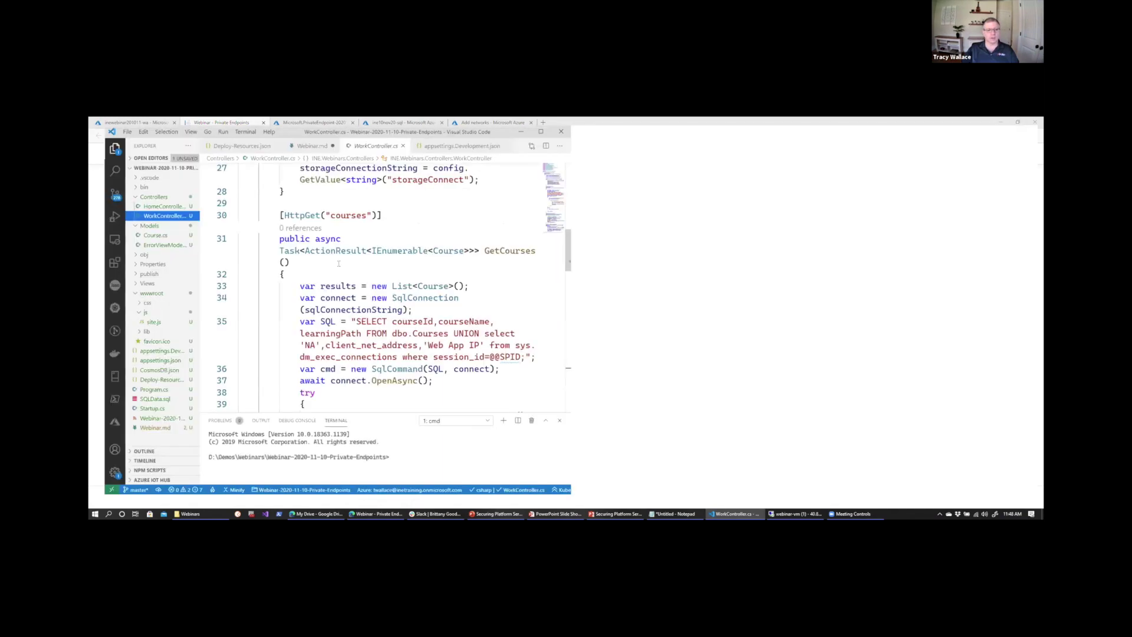
# Highlight the line 35 SQL query returning the client address, then return to the browser
pyautogui.click(207, 269)
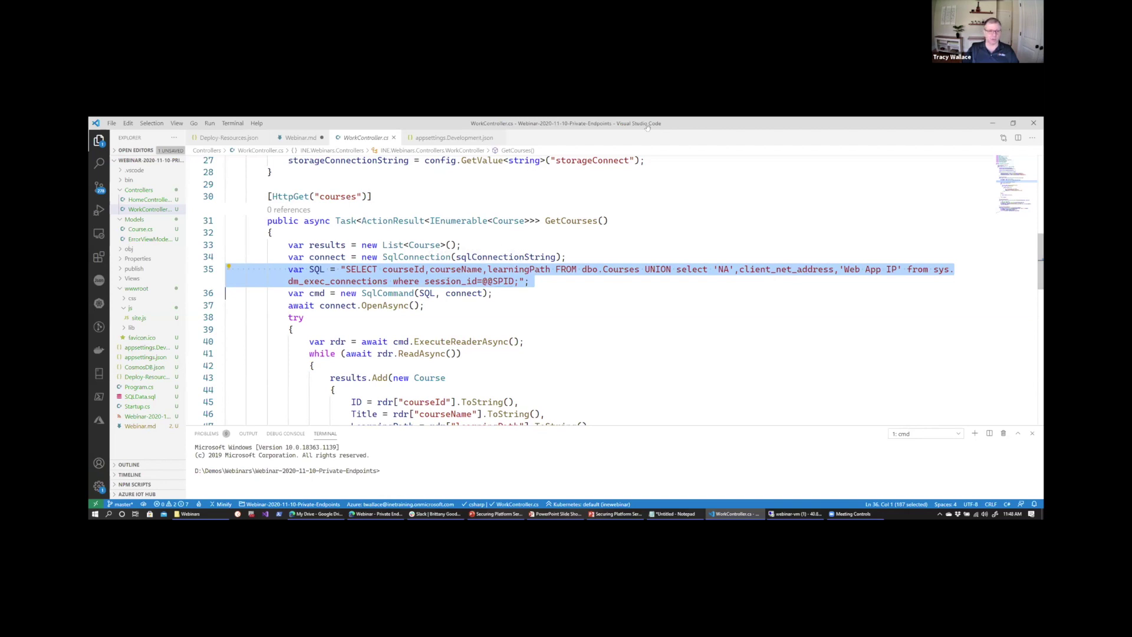
pyautogui.hotkey('alt', 'Tab')
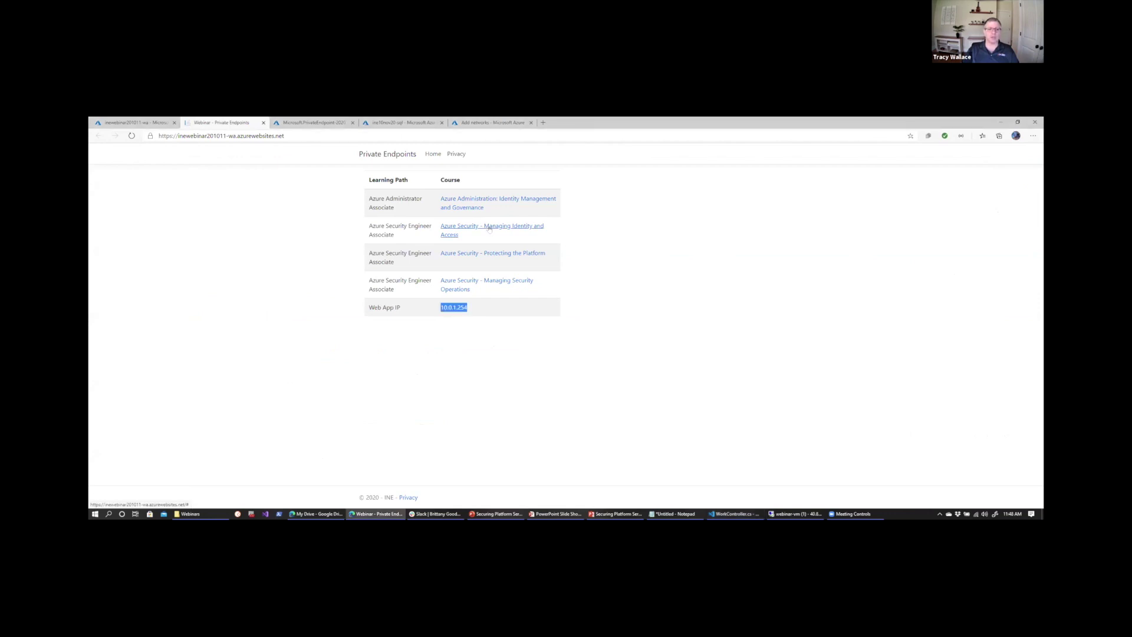
# View Managing Identity and Access, Protecting the Platform, and Azure Administration course details
pyautogui.click(489, 229)
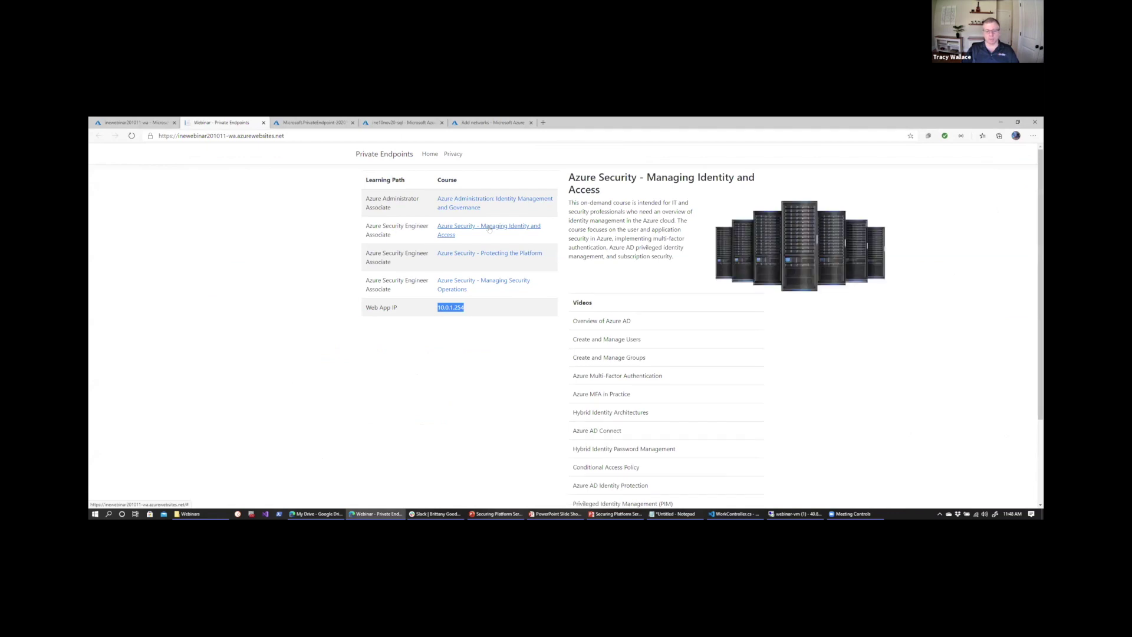
pyautogui.click(493, 254)
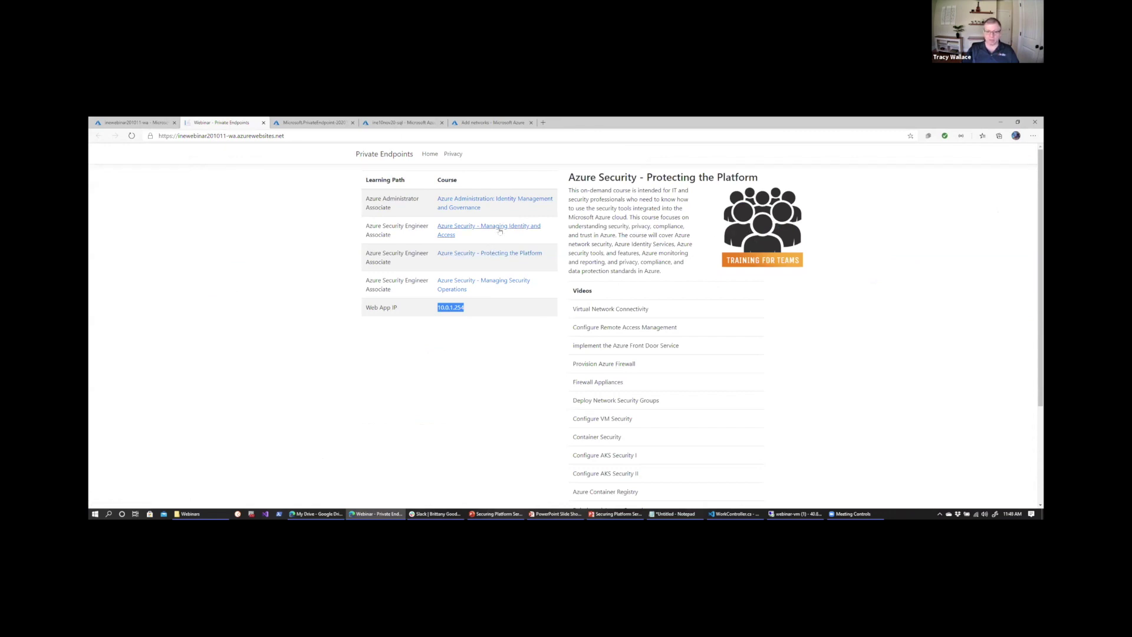
pyautogui.click(498, 230)
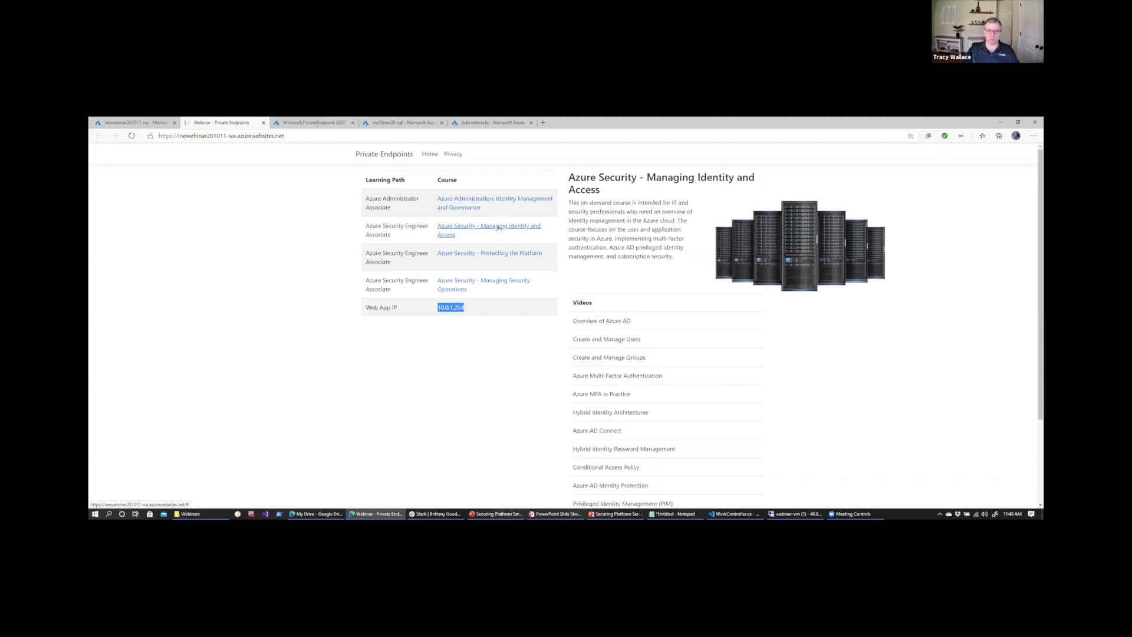
pyautogui.click(499, 201)
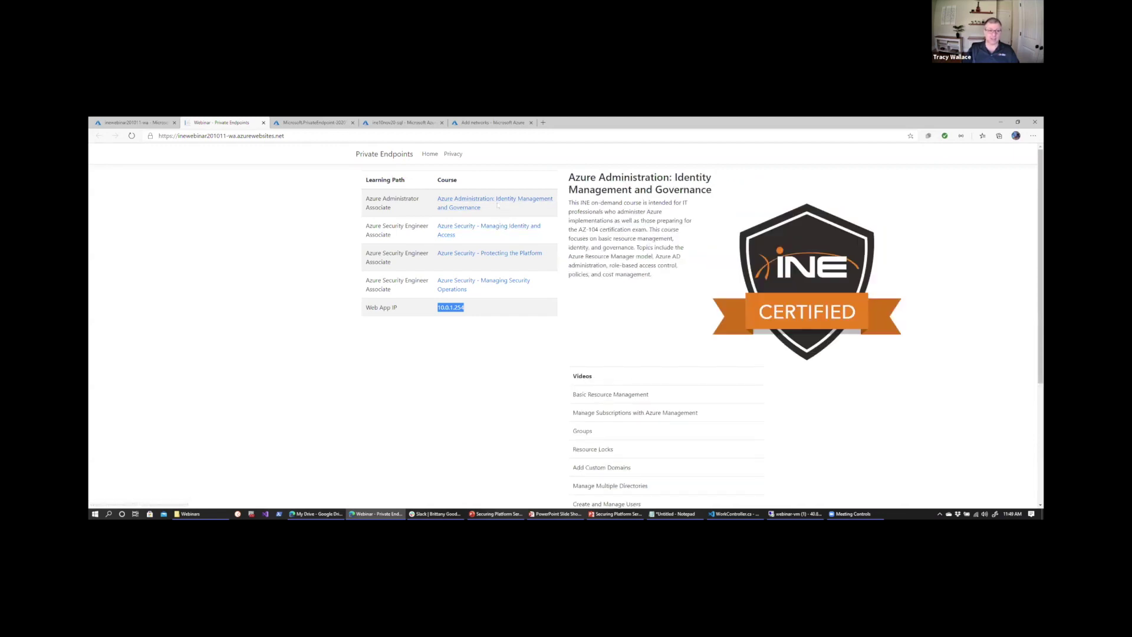
pyautogui.click(125, 122)
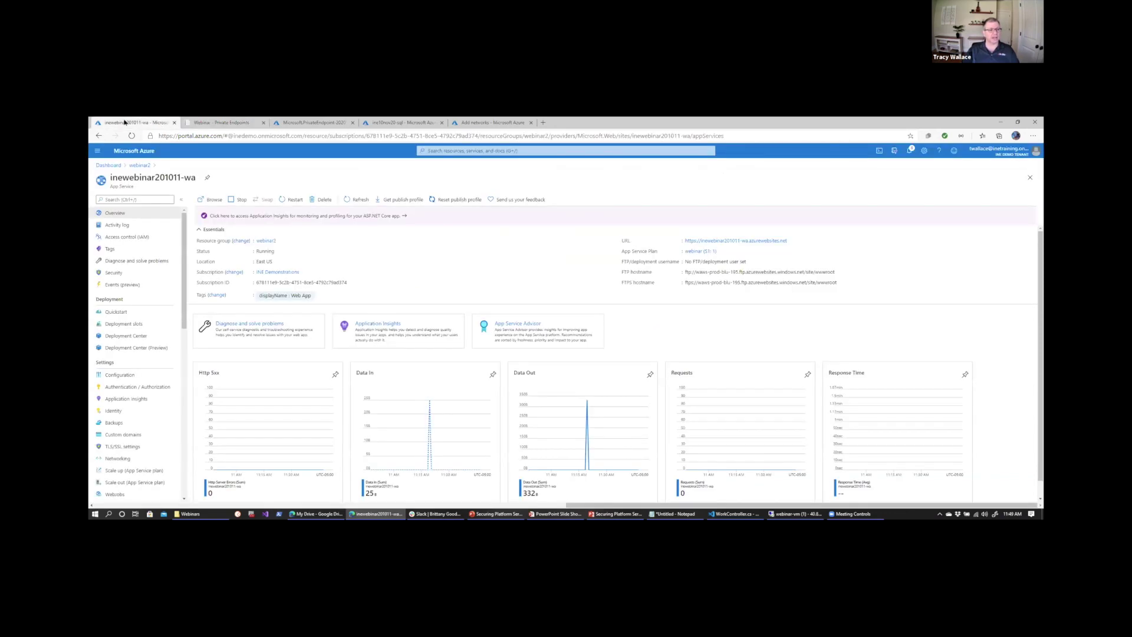
# Open the cdbConnect setting and check its Cosmos DB endpoint host without changing it
pyautogui.click(121, 375)
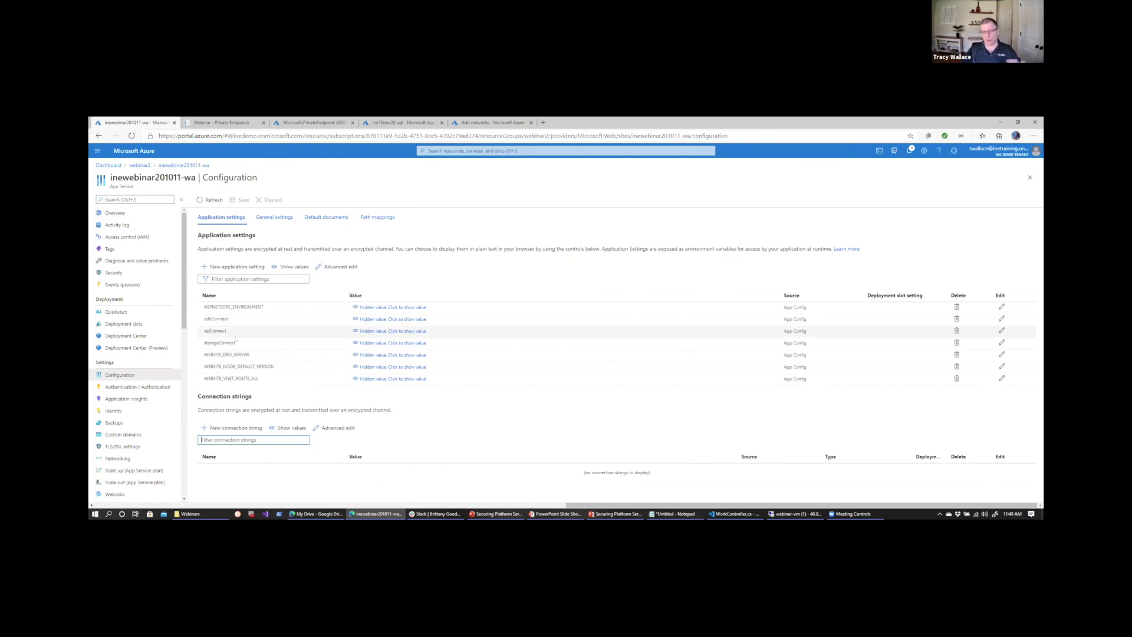
pyautogui.click(215, 319)
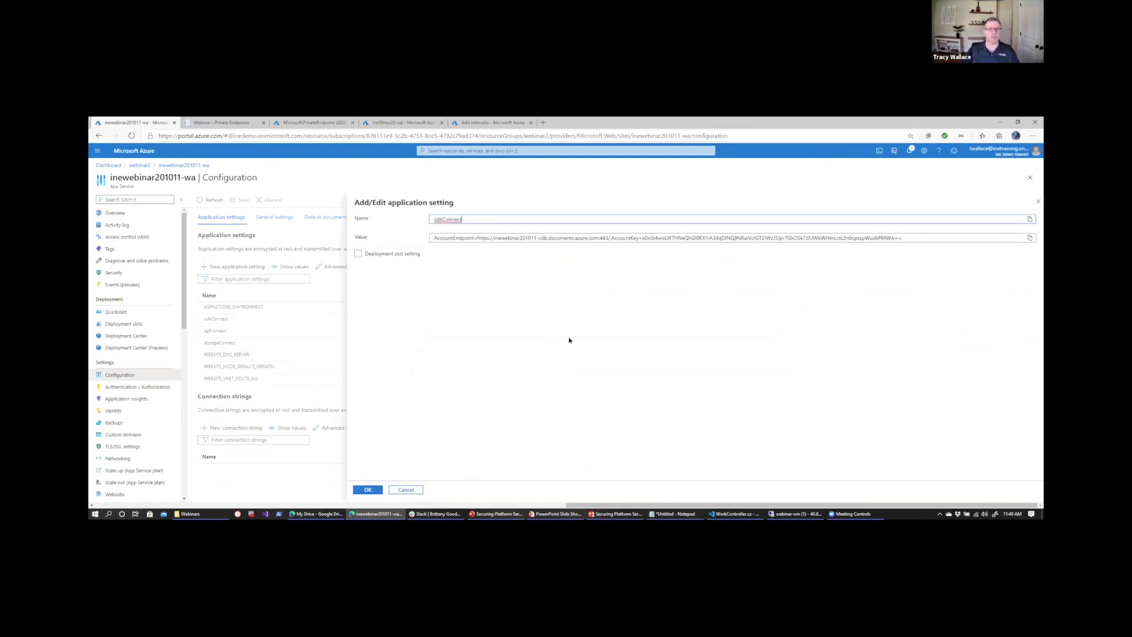
pyautogui.hotkey('ctrl', '+')
pyautogui.hotkey('ctrl', '+')
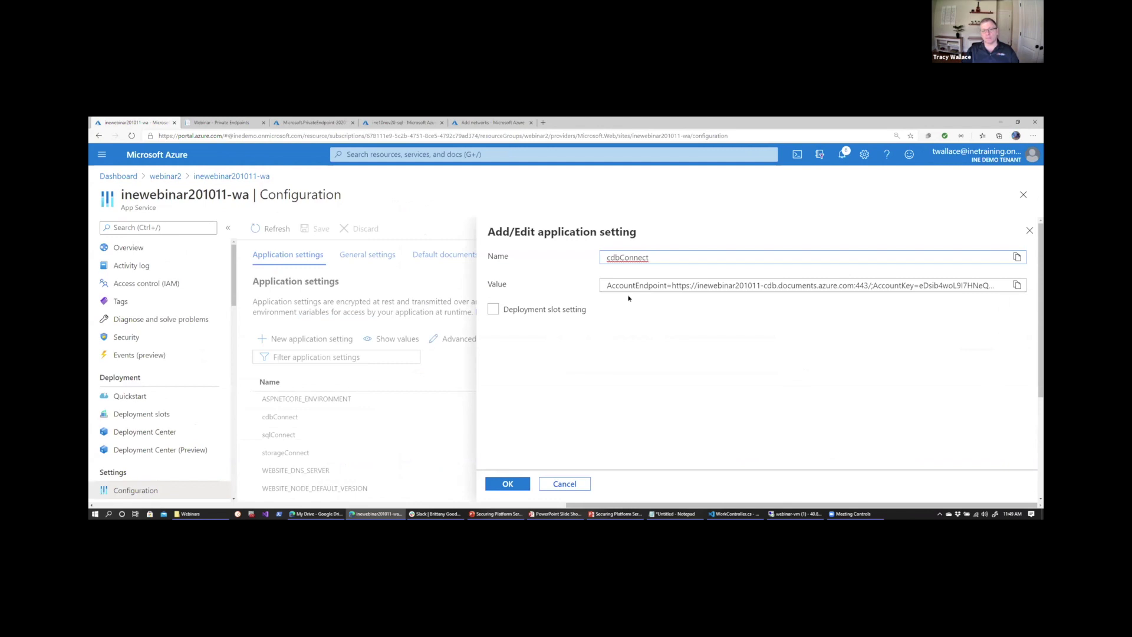
pyautogui.moveTo(697, 285); pyautogui.dragTo(853, 287)
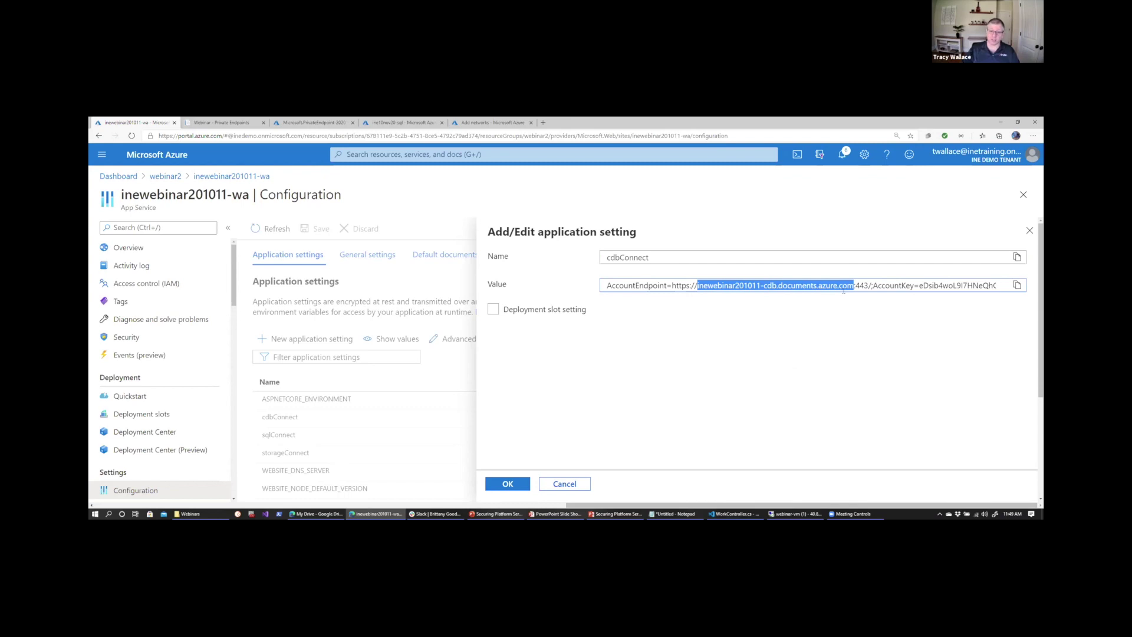
pyautogui.click(584, 483)
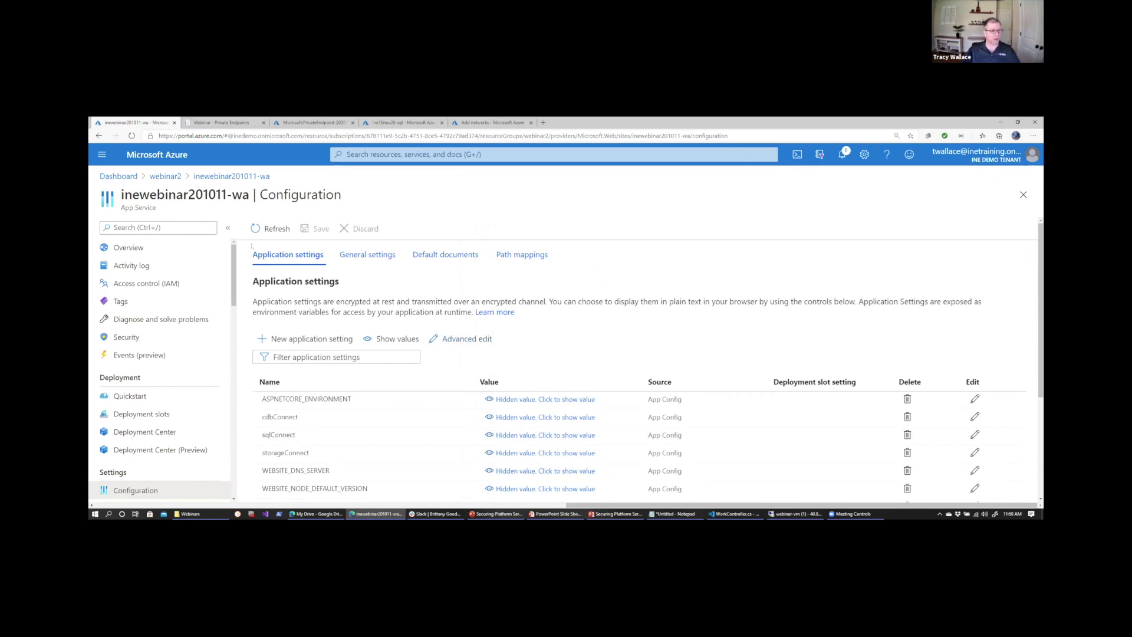
# Return to the webinar2 resource group and scroll through its 22 resources
pyautogui.click(175, 178)
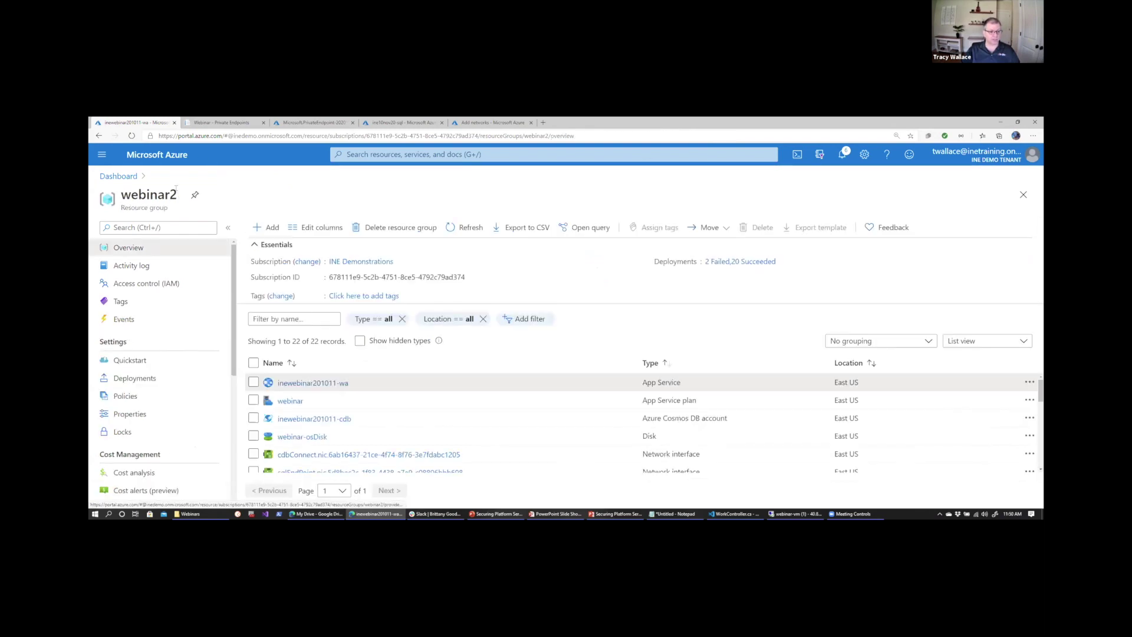
pyautogui.scroll(-3, 480, 394)
pyautogui.scroll(-3, 480, 394)
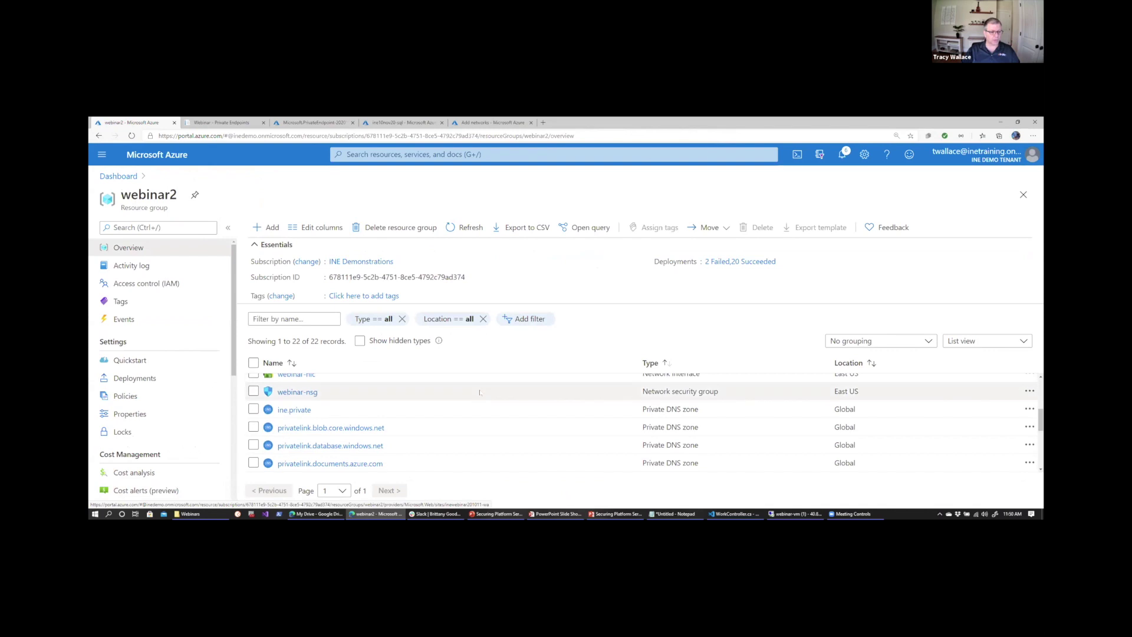
pyautogui.scroll(-3, 392, 387)
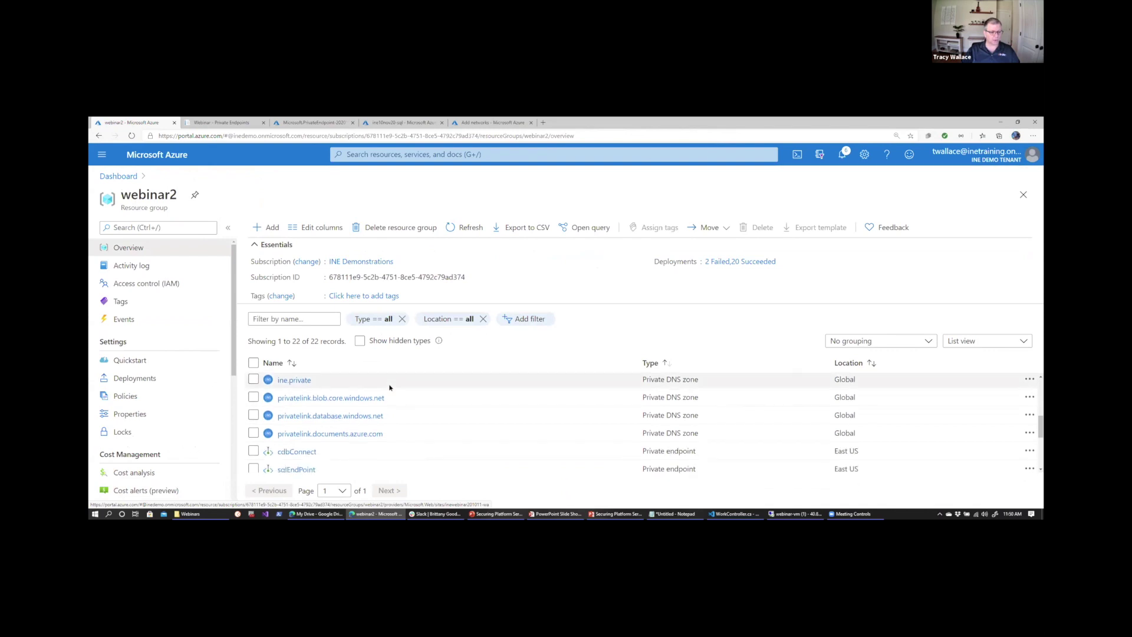
pyautogui.scroll(-1, 389, 388)
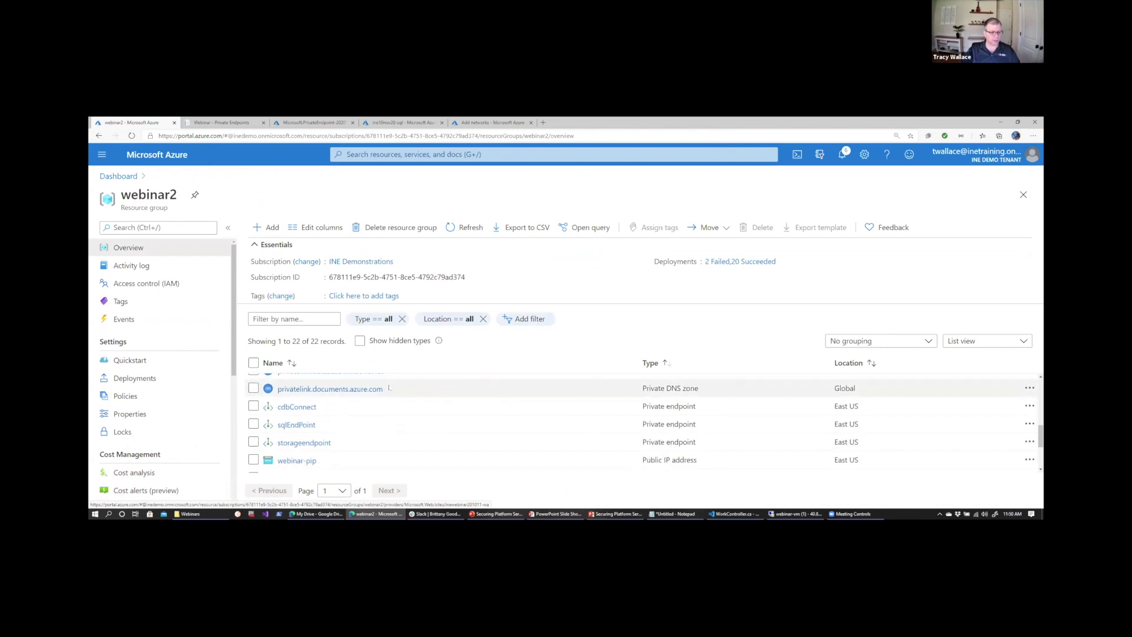
# Open webinar-vnet and widen the Device column to read the nine devices at 10.0.0.4–10.0.0.12
pyautogui.scroll(-4, 389, 388)
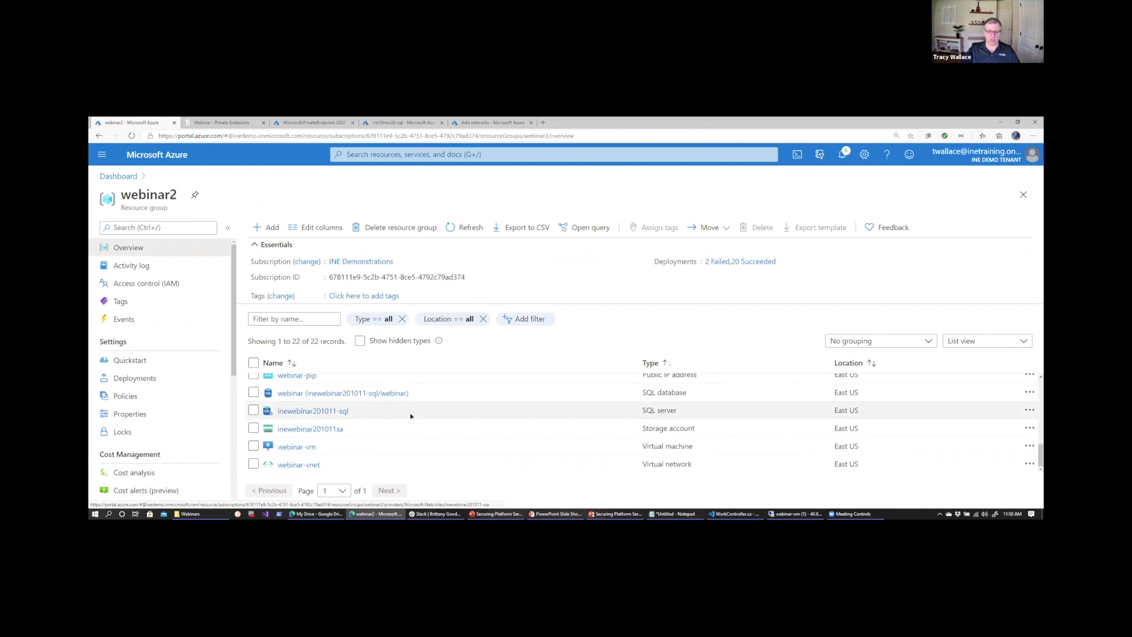
pyautogui.click(299, 465)
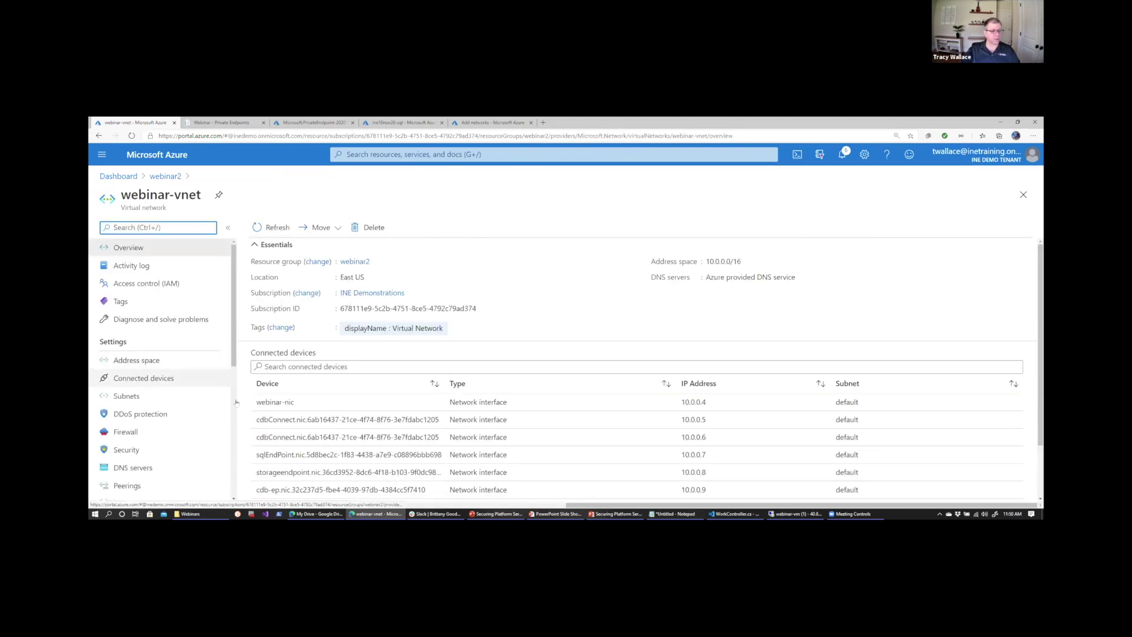
pyautogui.scroll(-2, 429, 437)
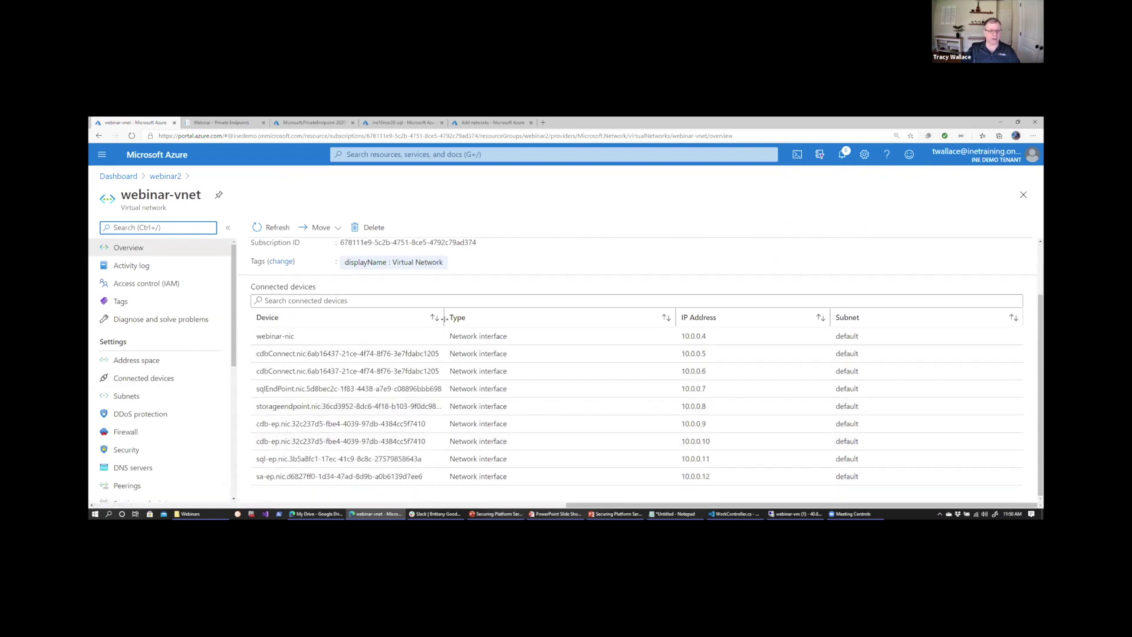
pyautogui.moveTo(443, 318); pyautogui.dragTo(537, 328)
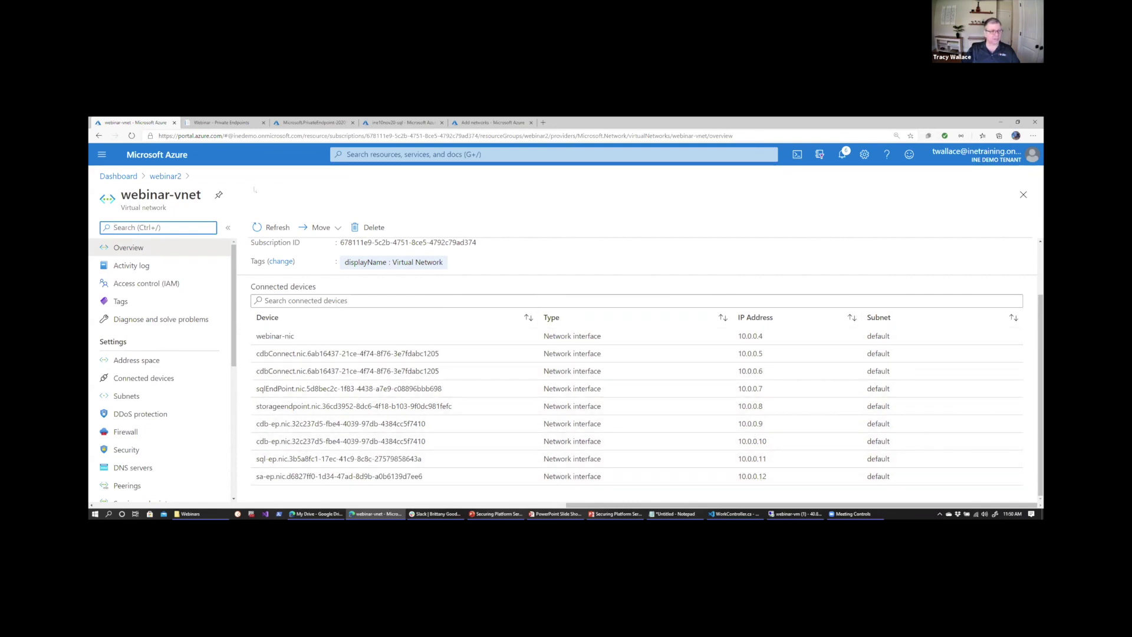
pyautogui.click(165, 176)
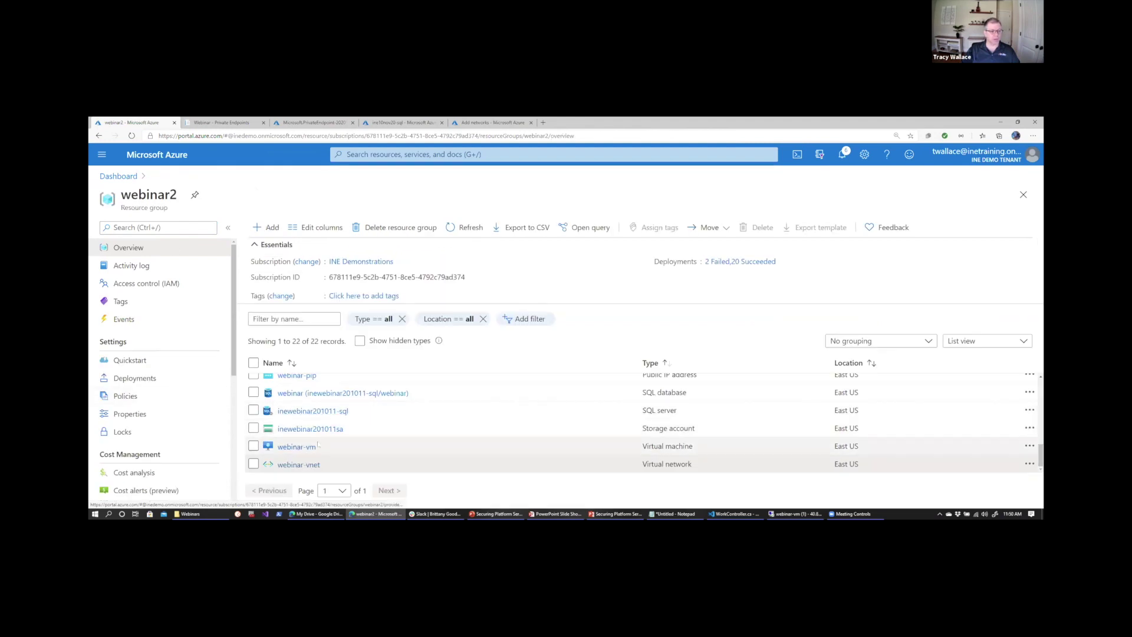
# Open the Console of the inewebinar201011-wa web app
pyautogui.scroll(3, 318, 438)
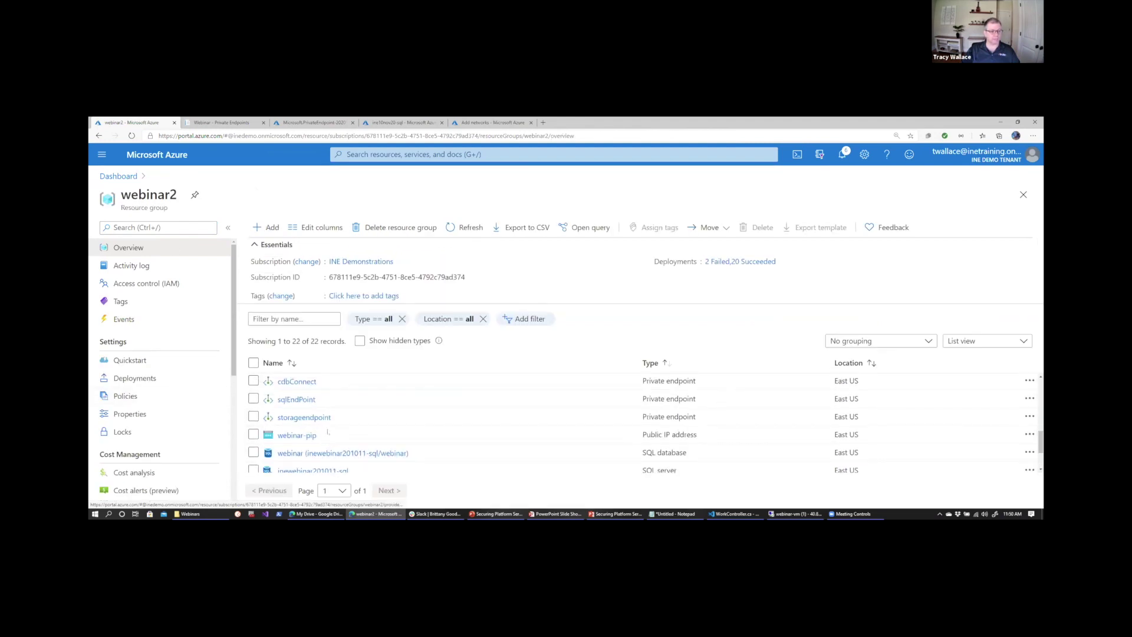
pyautogui.scroll(3, 328, 433)
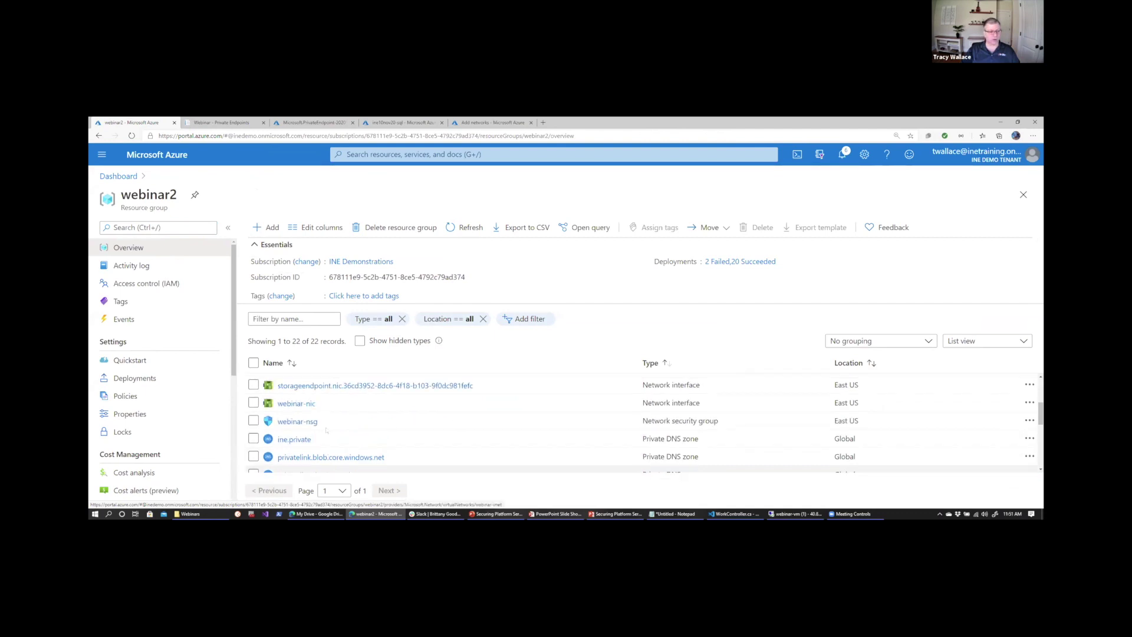
pyautogui.scroll(3, 321, 427)
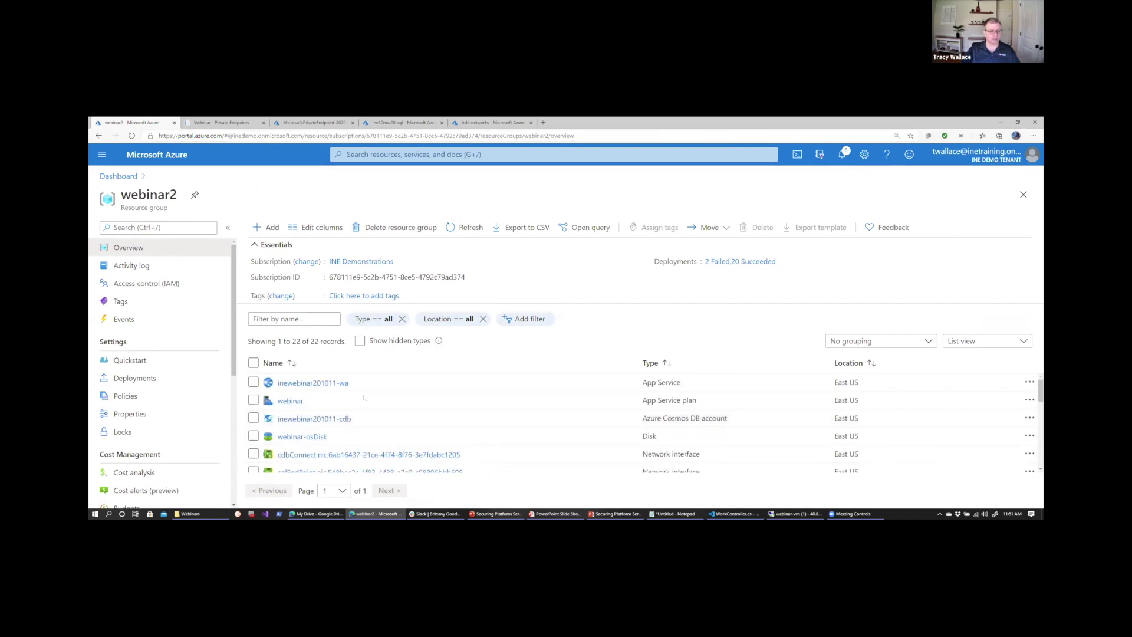
pyautogui.click(330, 382)
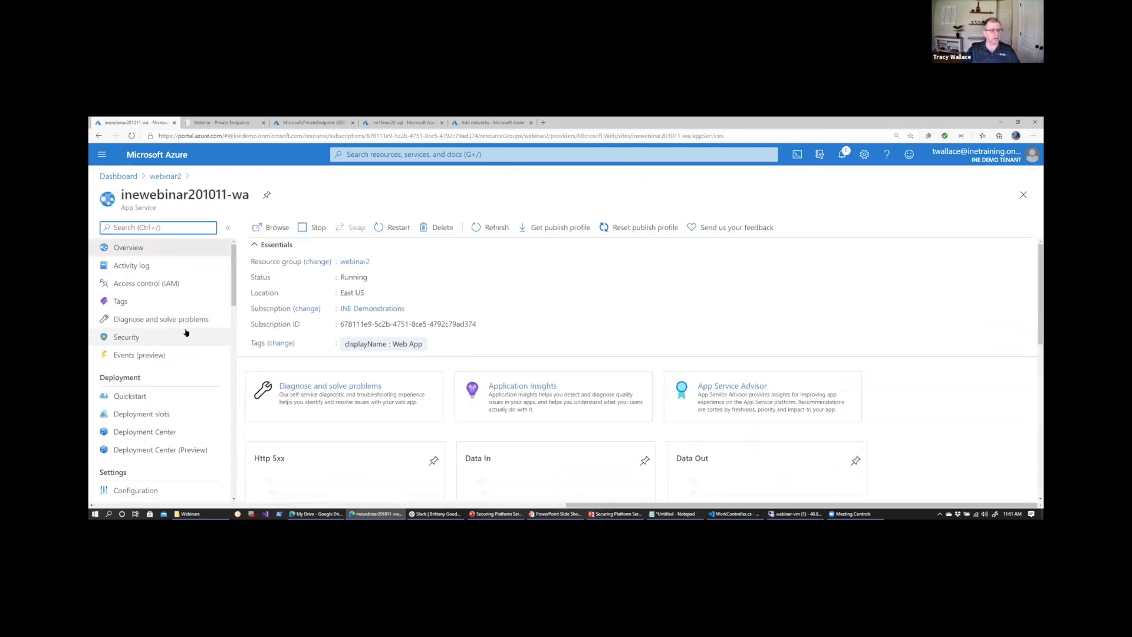
pyautogui.scroll(-5, 190, 329)
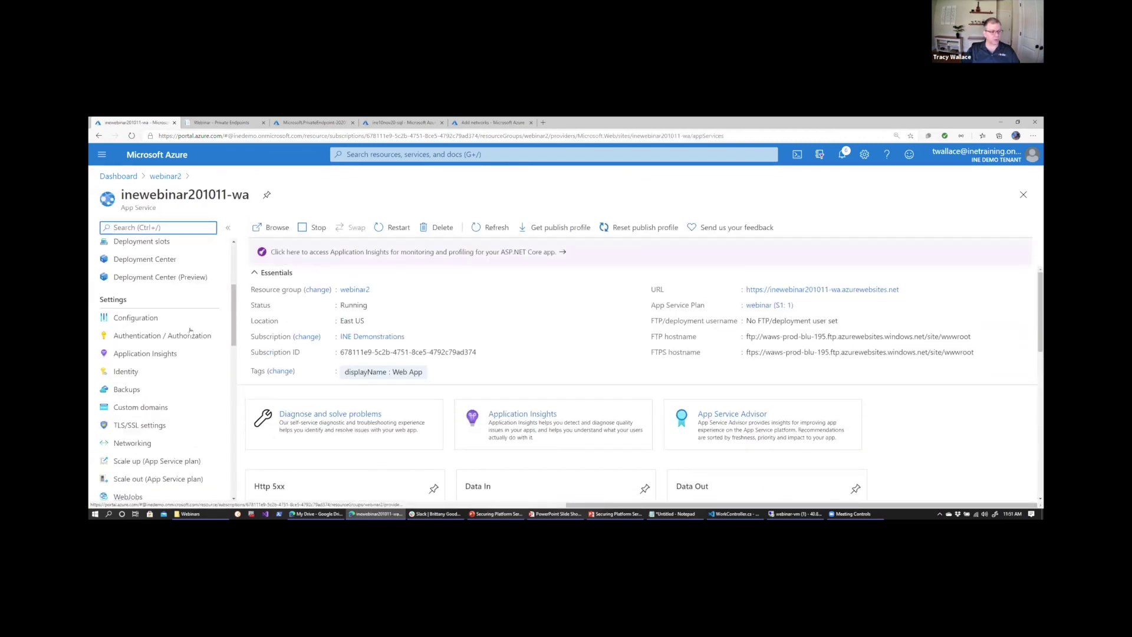
pyautogui.scroll(-5, 189, 331)
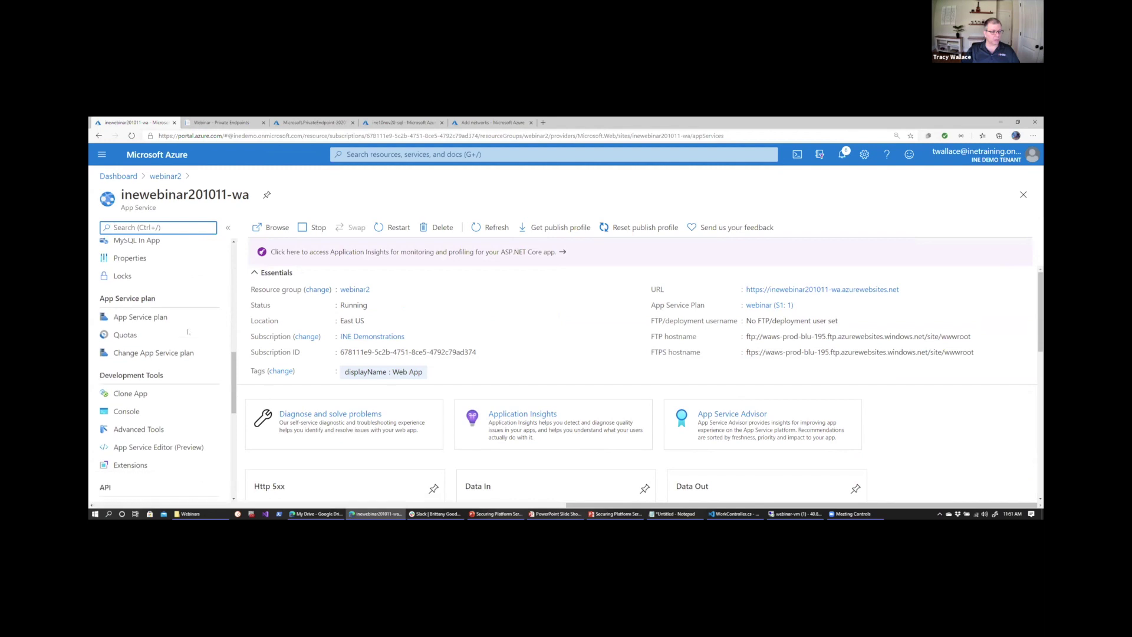
pyautogui.click(125, 363)
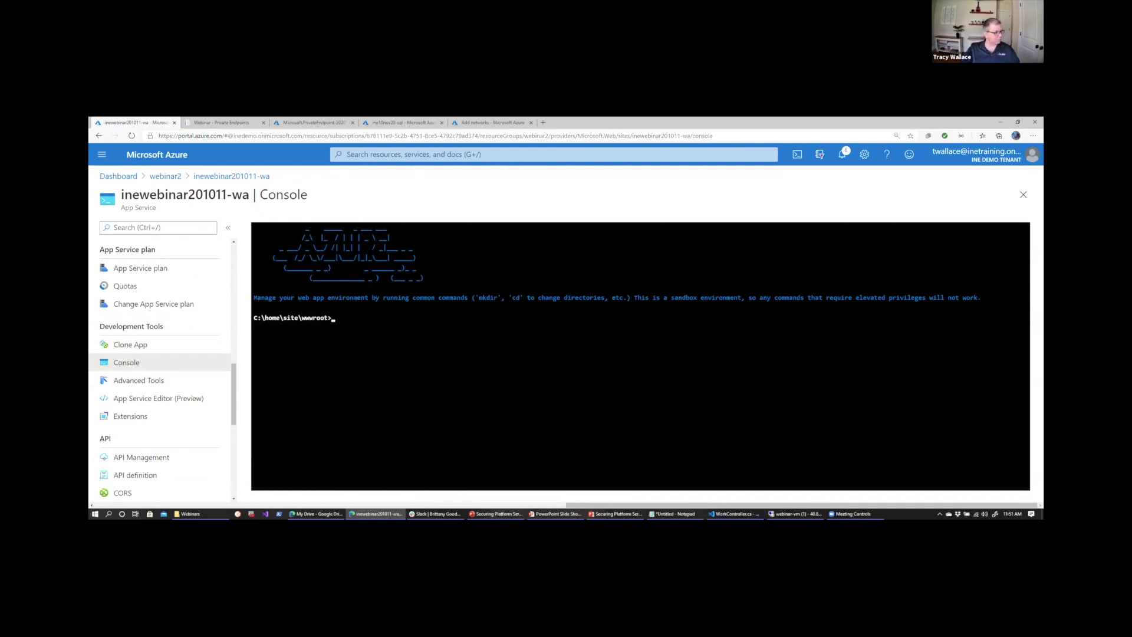
# After checking the Webinar.md notes, type 'nameresolver' at the console prompt and view the endpoint deployment
pyautogui.hotkey('alt', 'Tab')
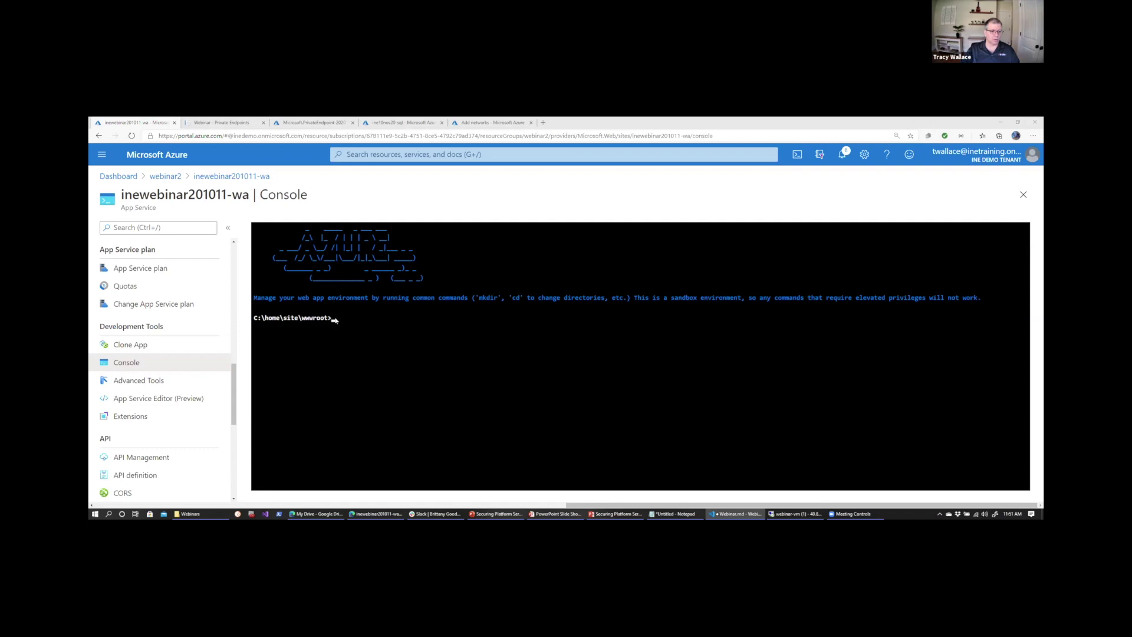
pyautogui.click(349, 326)
pyautogui.write('na')
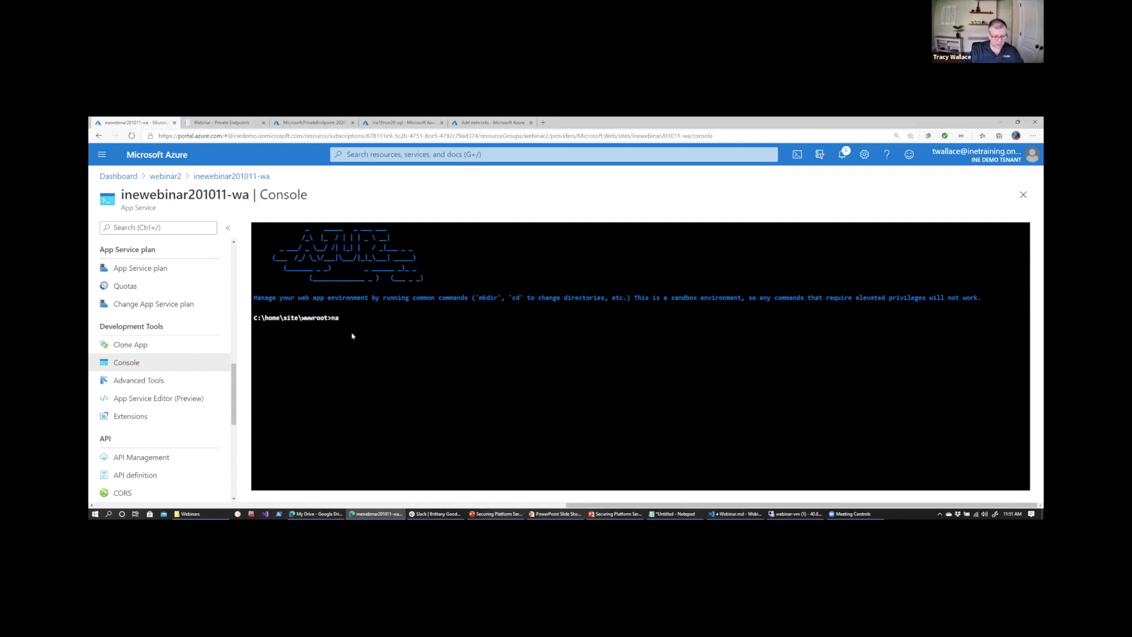
pyautogui.write('meresolver')
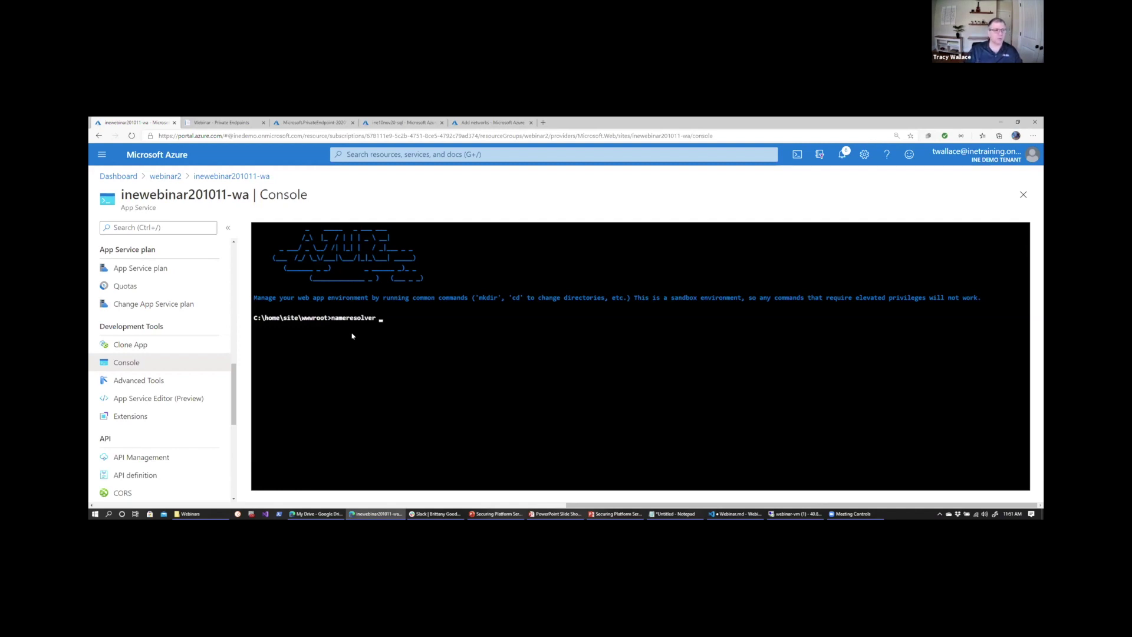
pyautogui.click(313, 122)
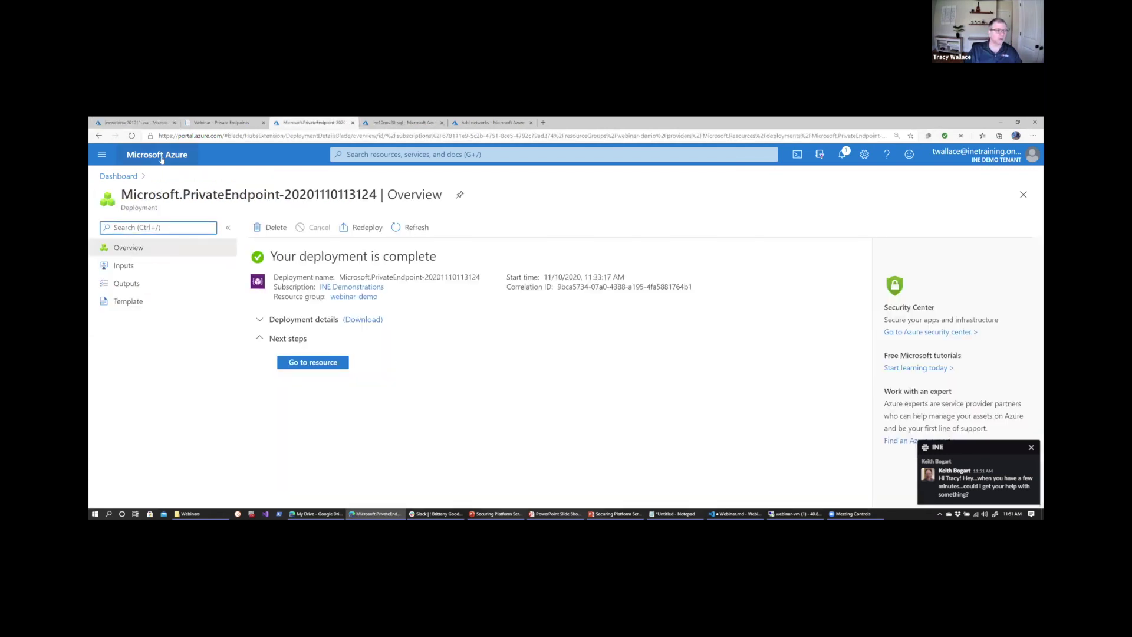
# Move the ine10nov20-cdb Cosmos DB account from the dashboard into its own window, returning to the console
pyautogui.click(118, 176)
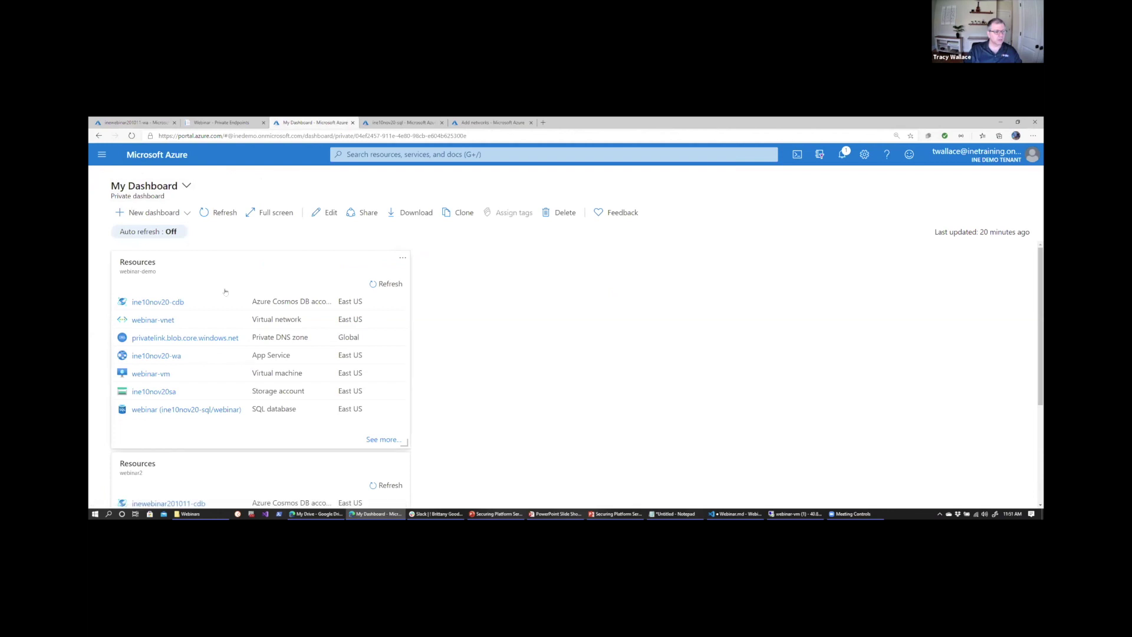
pyautogui.click(177, 302)
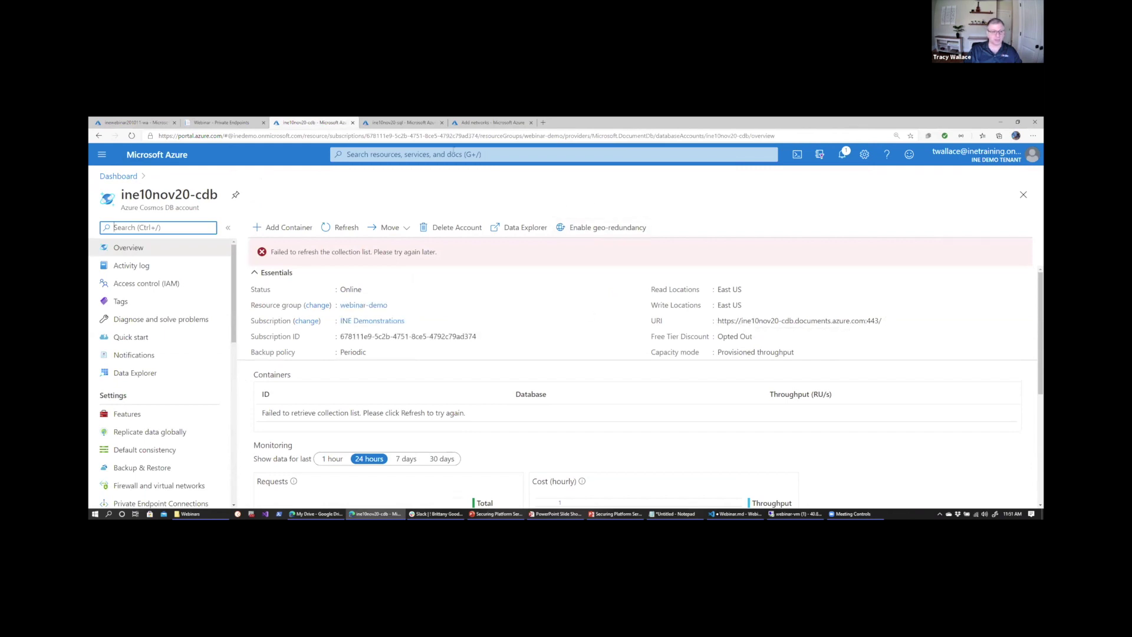
pyautogui.click(292, 127)
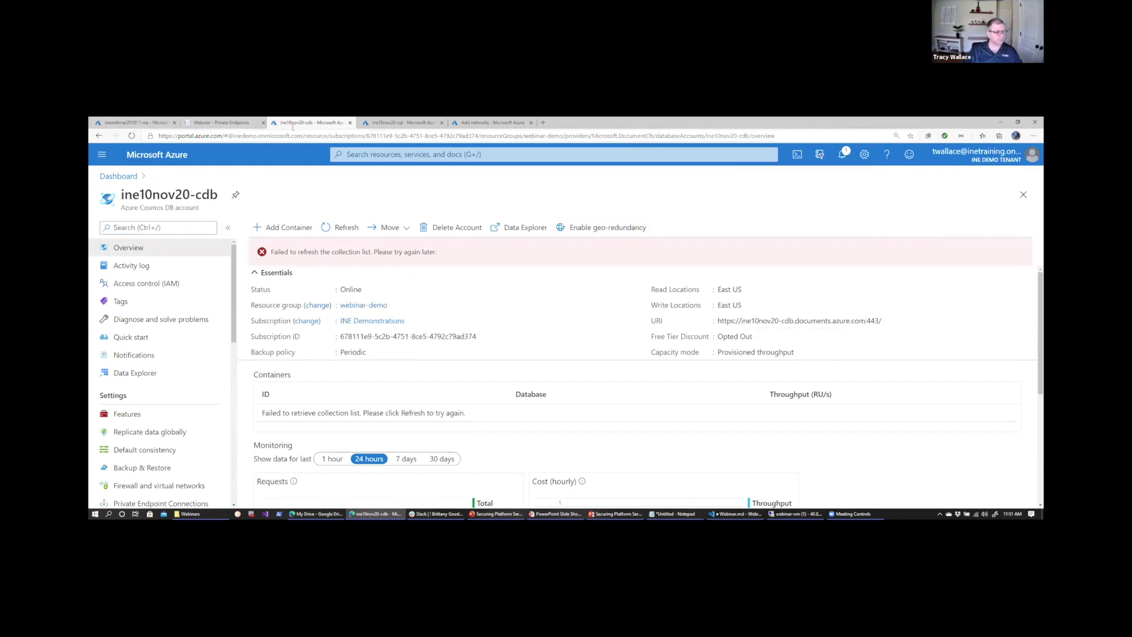
pyautogui.moveTo(293, 126); pyautogui.dragTo(531, 295)
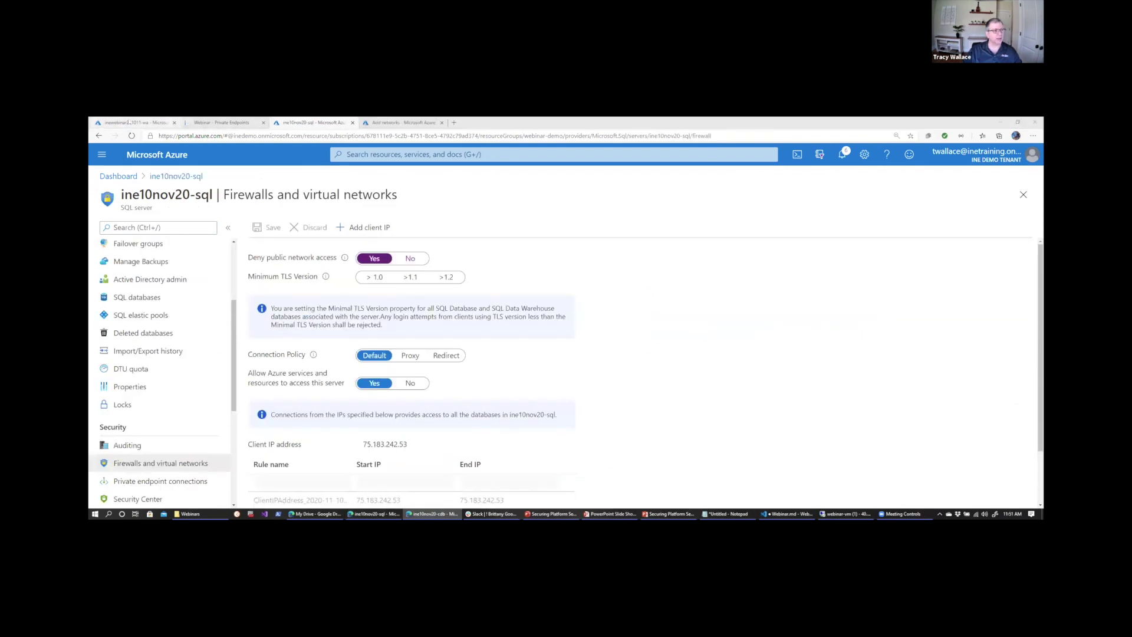
pyautogui.click(132, 123)
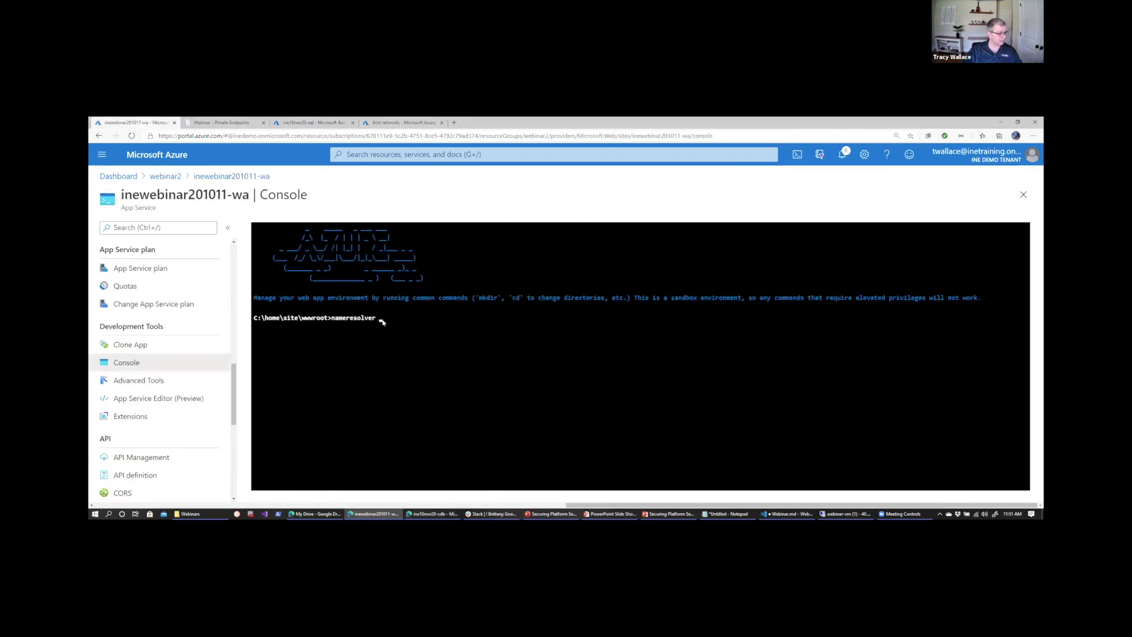
# Resolve inewebinar201011-cdb.documents.azure.com to private IP 10.0.0.5 and zoom the page in
pyautogui.write('i')
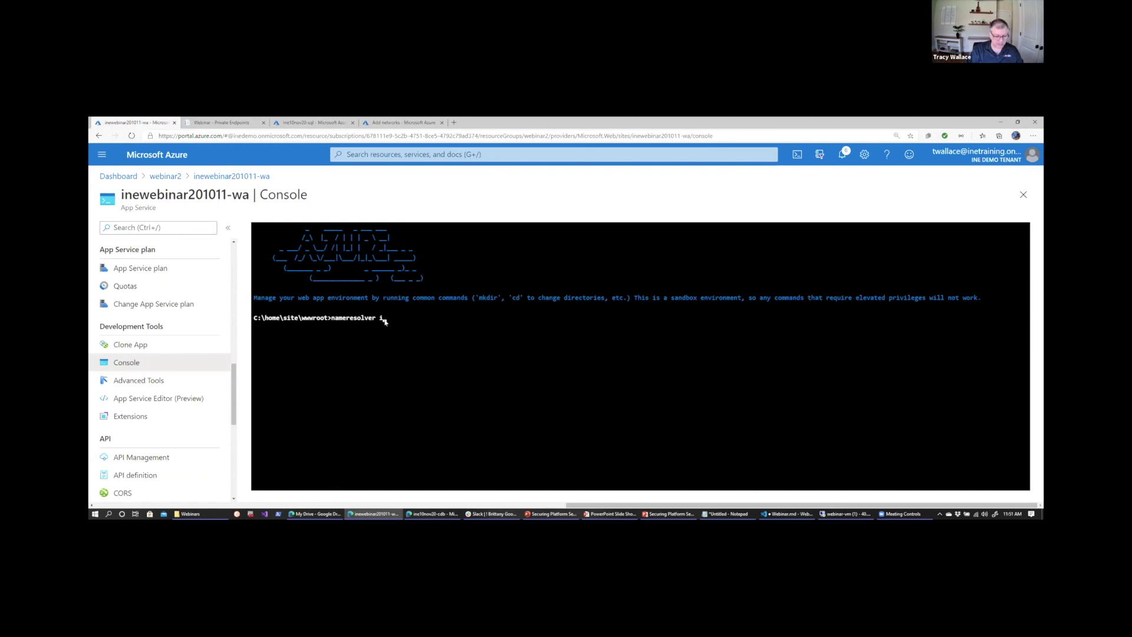
pyautogui.write('ne10')
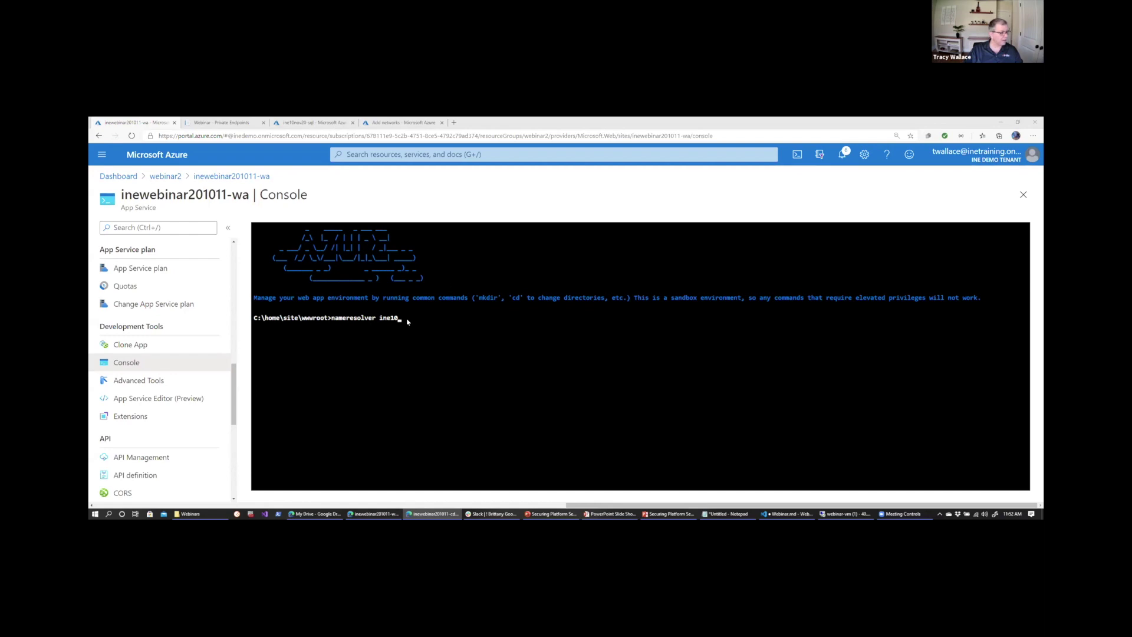
pyautogui.press('BackSpace')
pyautogui.press('BackSpace')
pyautogui.write('webinar')
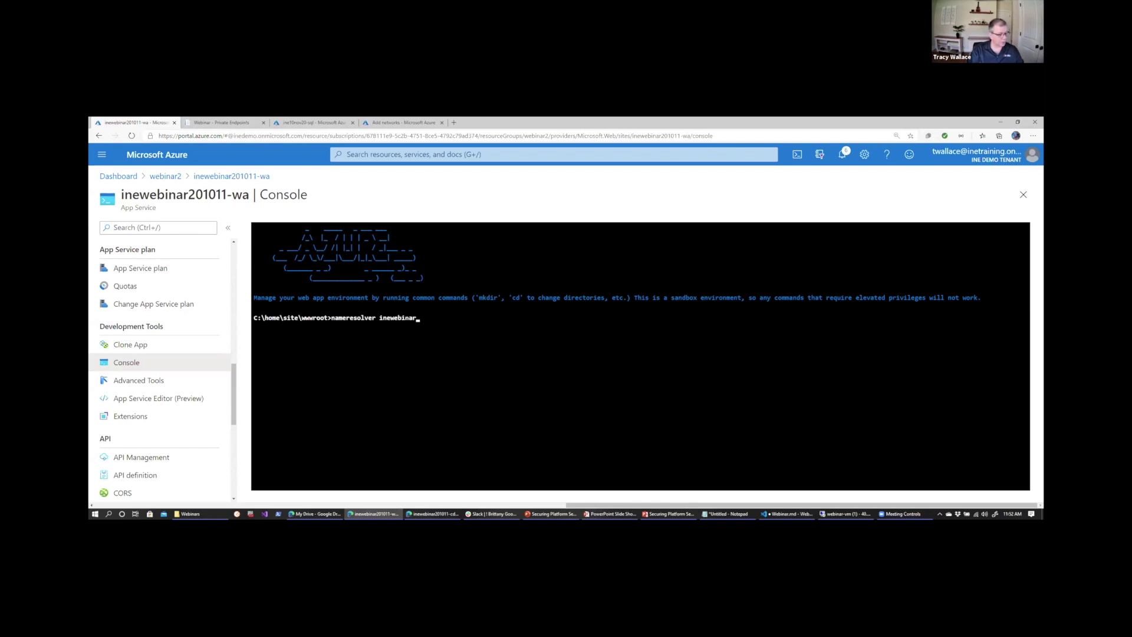
pyautogui.write('201011-cdb.do')
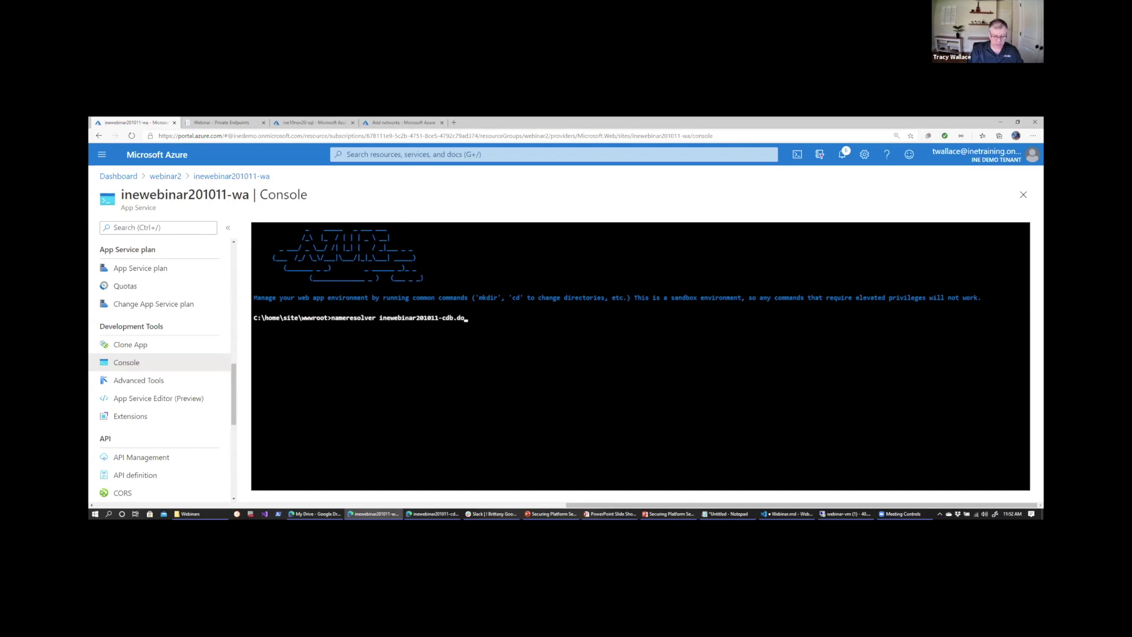
pyautogui.write('cuments.azure.com')
pyautogui.press('Return')
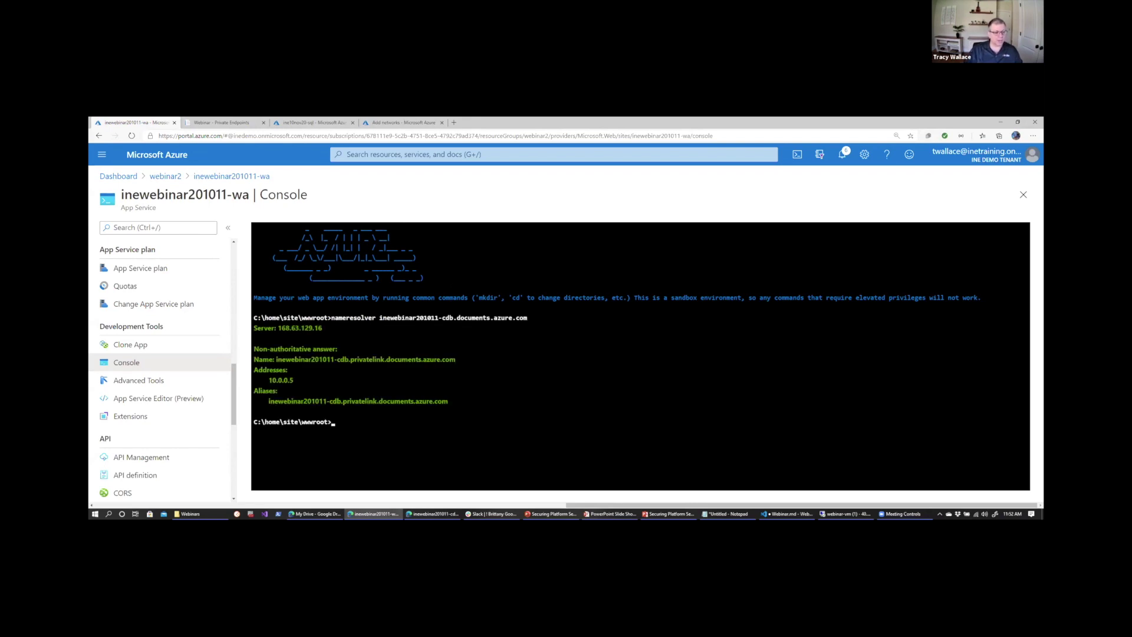
pyautogui.hotkey('ctrl', '+')
pyautogui.hotkey('ctrl', '+')
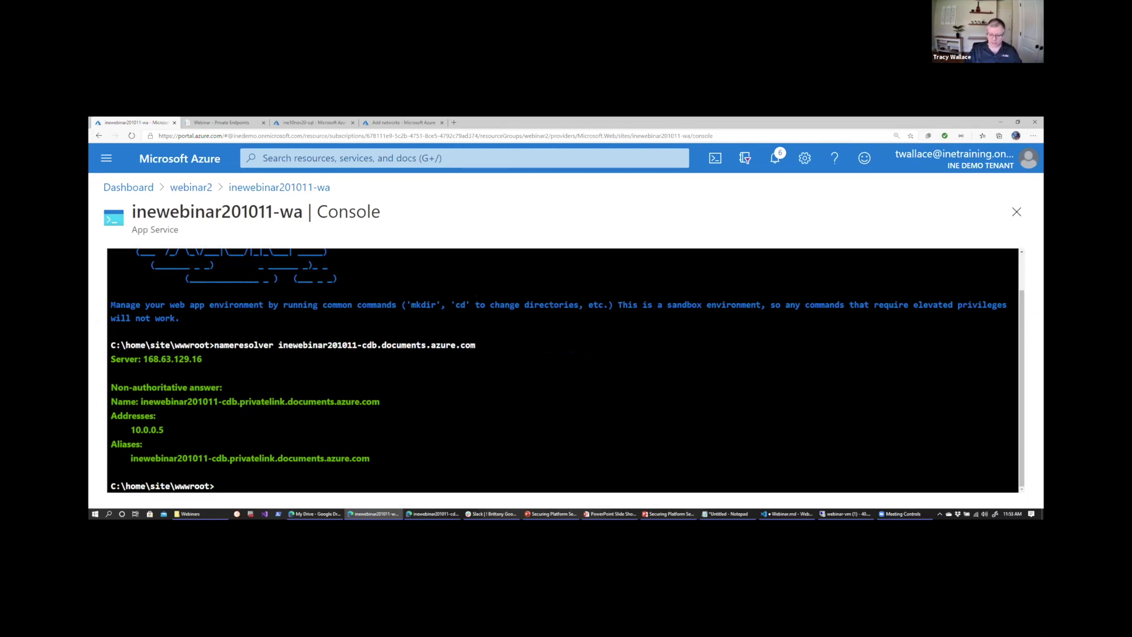
# Rerun nameresolver for inewebinar201011-sql.database.windows.net, which resolves to private IP 10.0.0.7
pyautogui.press('Up')
pyautogui.press('BackSpace')
pyautogui.press('BackSpace')
pyautogui.press('BackSpace')
pyautogui.press('BackSpace')
pyautogui.press('BackSpace')
pyautogui.press('BackSpace')
pyautogui.press('BackSpace')
pyautogui.press('BackSpace')
pyautogui.press('BackSpace')
pyautogui.press('BackSpace')
pyautogui.press('BackSpace')
pyautogui.press('BackSpace')
pyautogui.press('BackSpace')
pyautogui.press('BackSpace')
pyautogui.press('BackSpace')
pyautogui.press('BackSpace')
pyautogui.press('BackSpace')
pyautogui.press('BackSpace')
pyautogui.press('BackSpace')
pyautogui.press('BackSpace')
pyautogui.press('BackSpace')
pyautogui.press('BackSpace')
pyautogui.press('BackSpace')
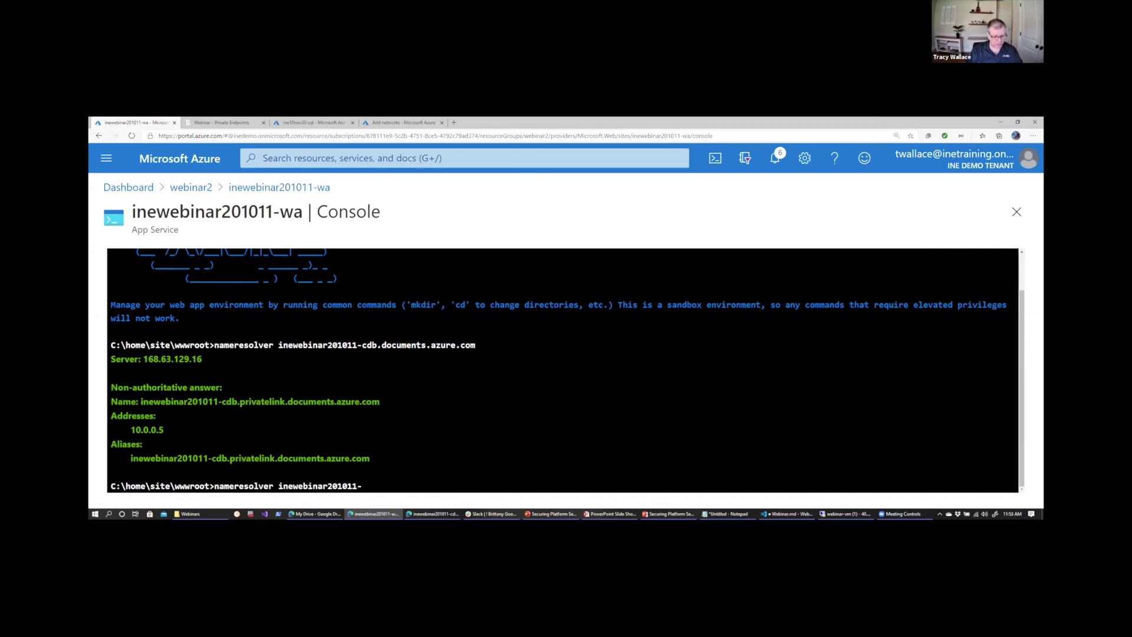
pyautogui.write('sql.database')
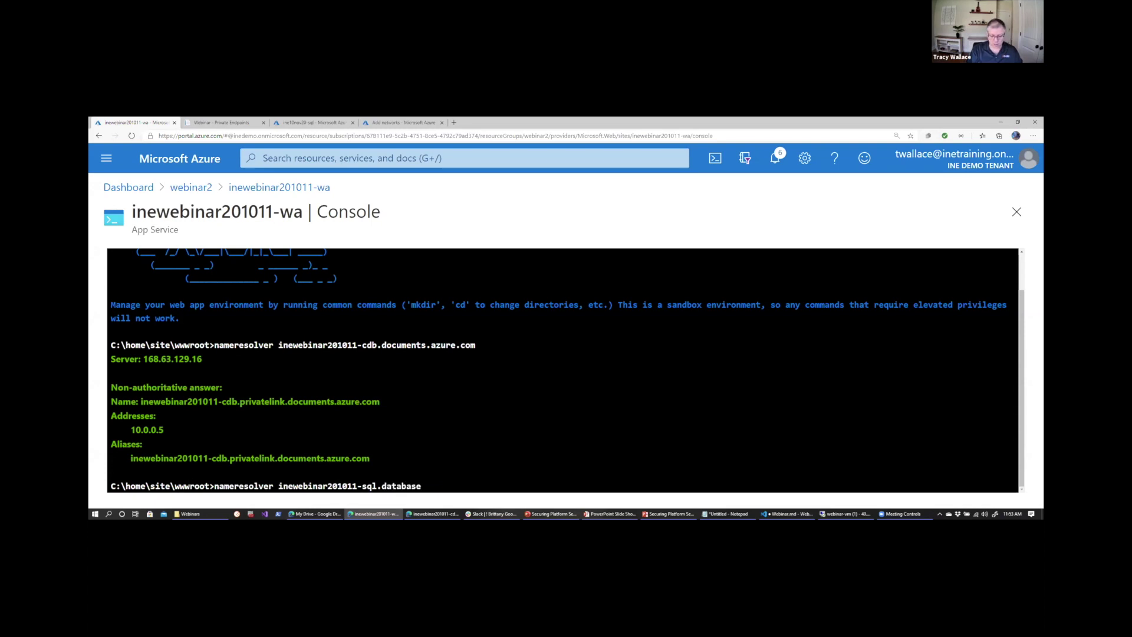
pyautogui.write('.windows.net')
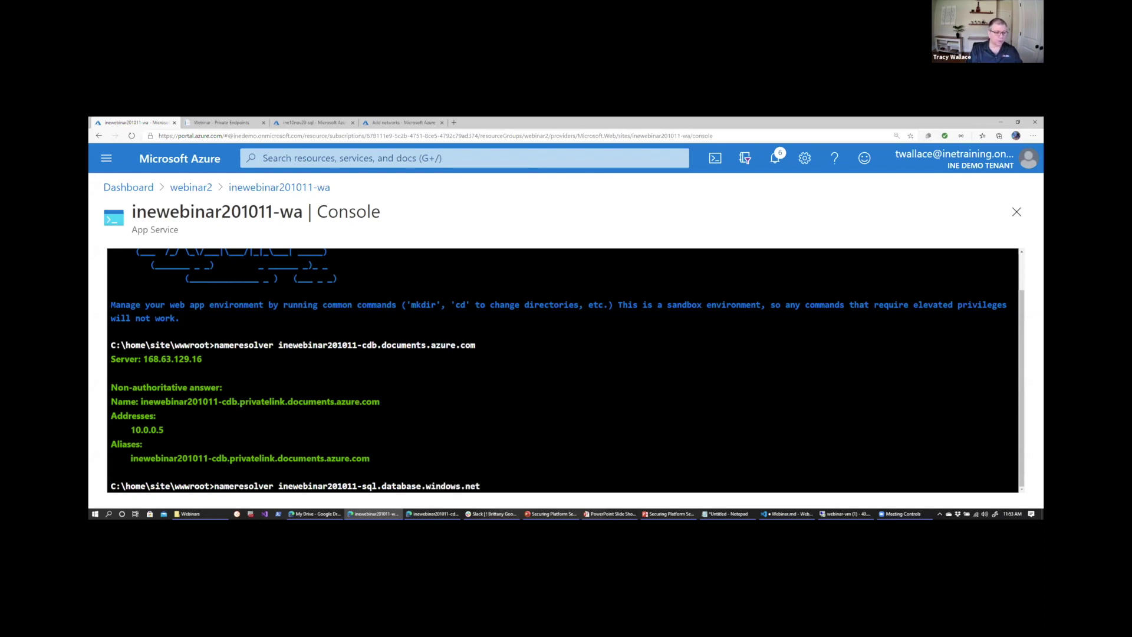
pyautogui.press('Return')
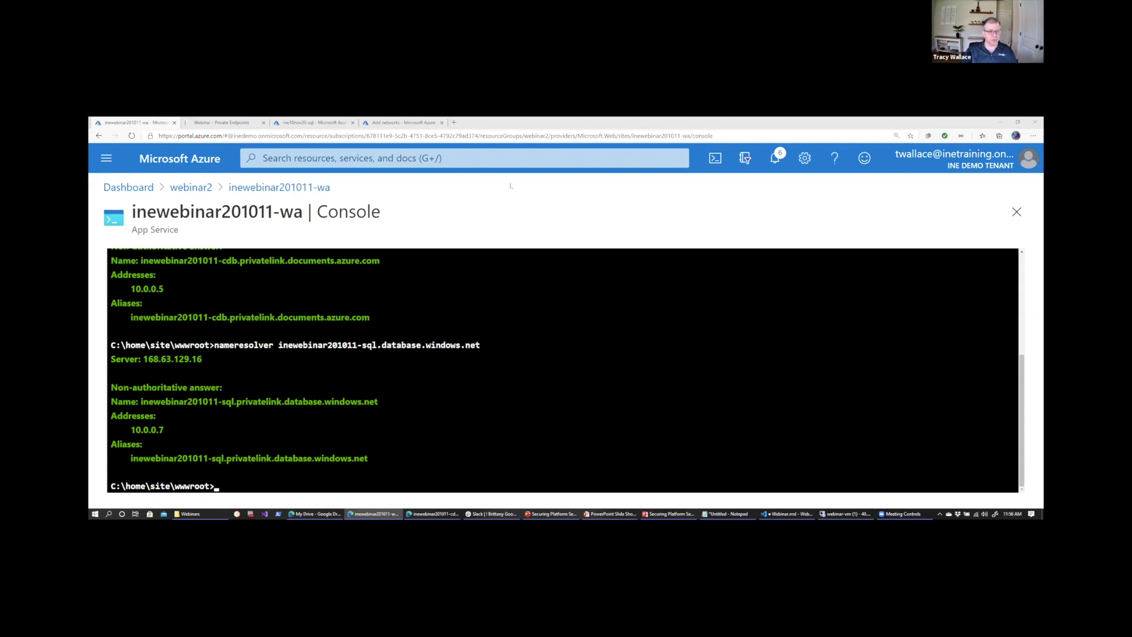
pyautogui.click(454, 123)
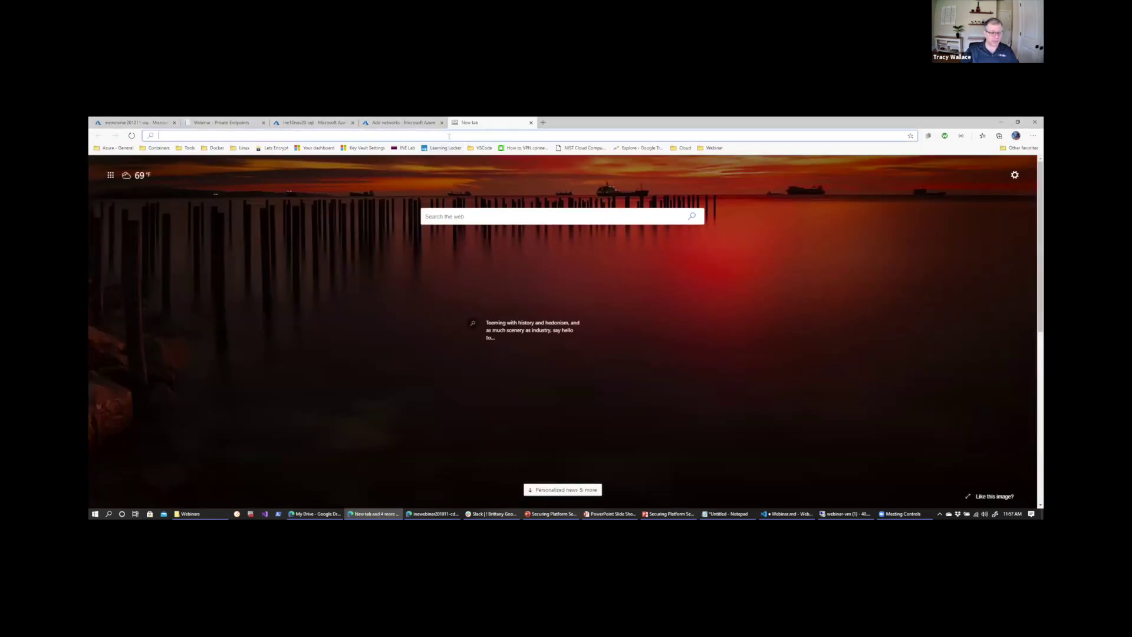
# Search Bing for 'azure private endpoint pricing' and open the Azure Private Link pricing result
pyautogui.write('azure priv')
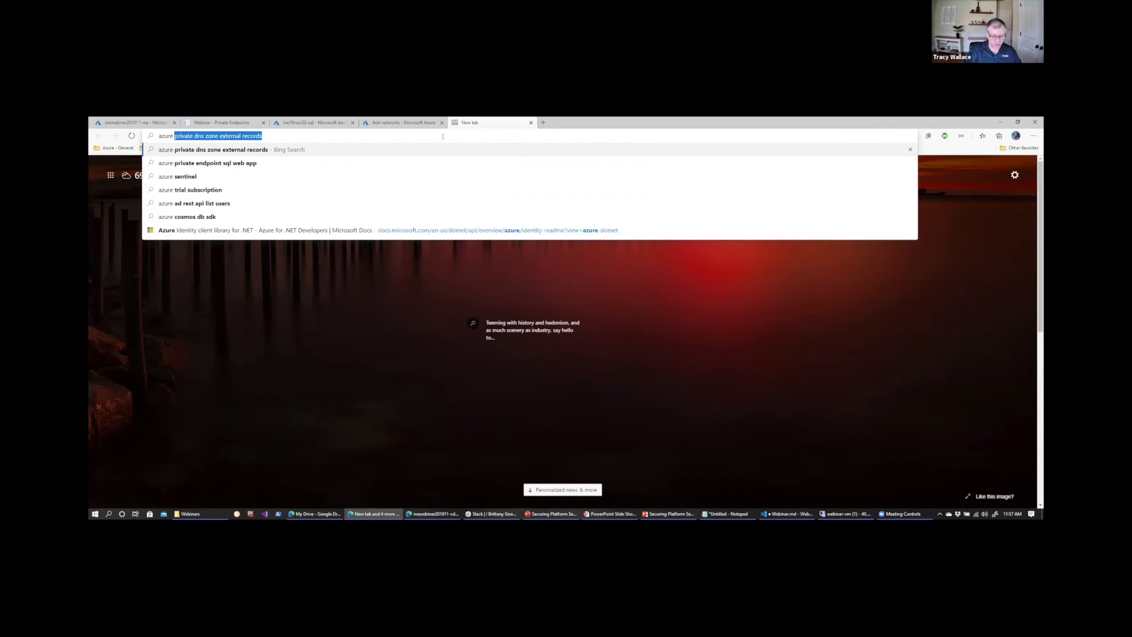
pyautogui.write('at')
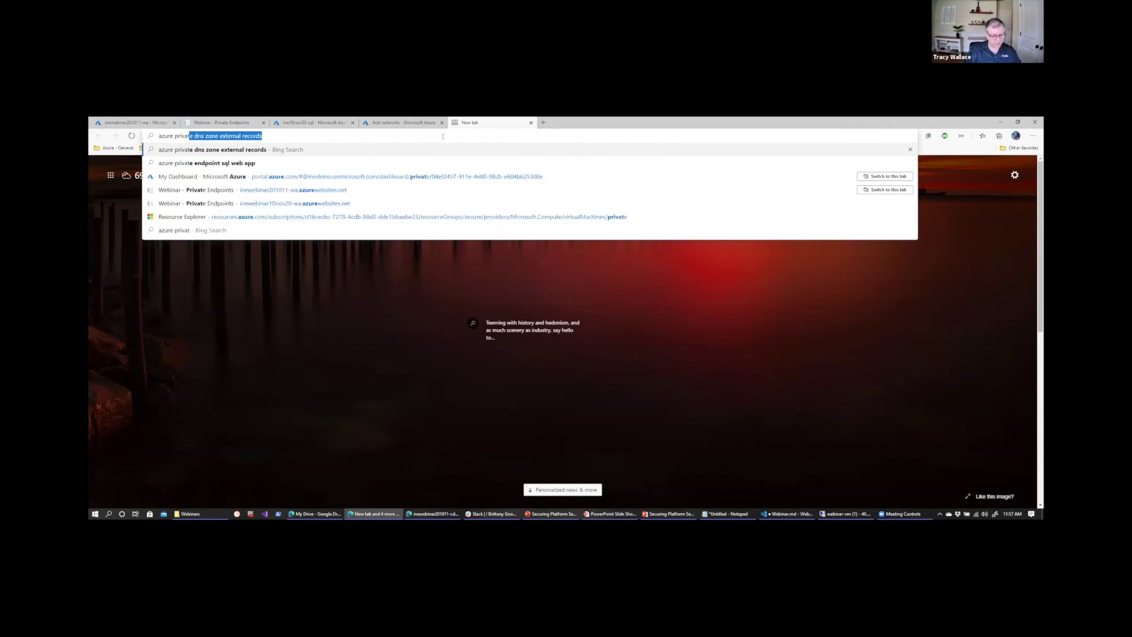
pyautogui.write('e endpoint prici')
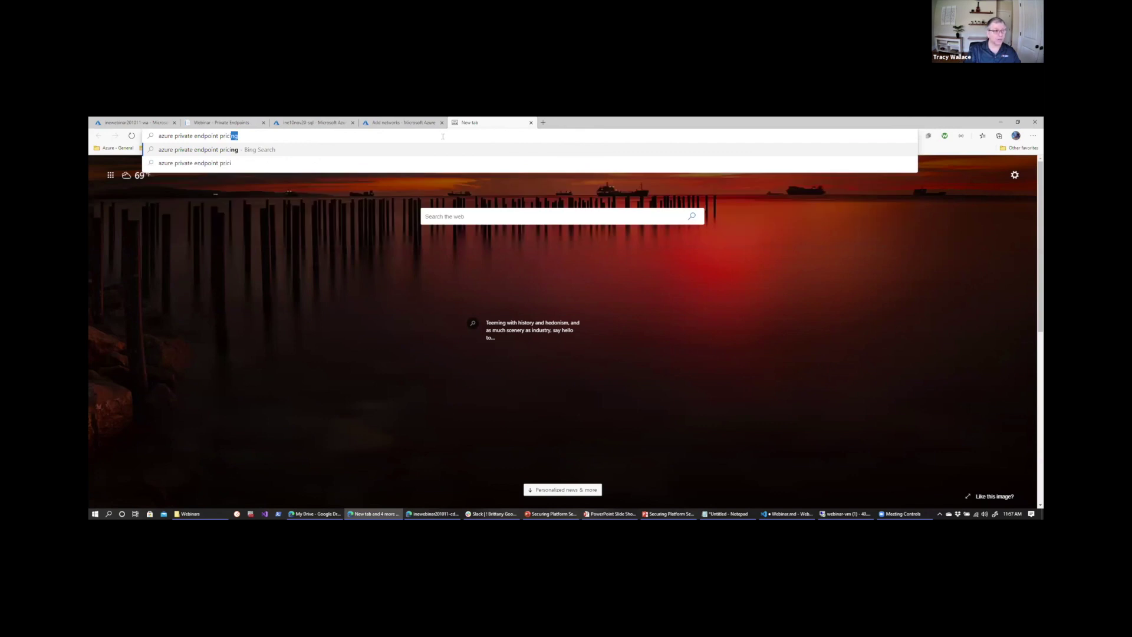
pyautogui.press('Return')
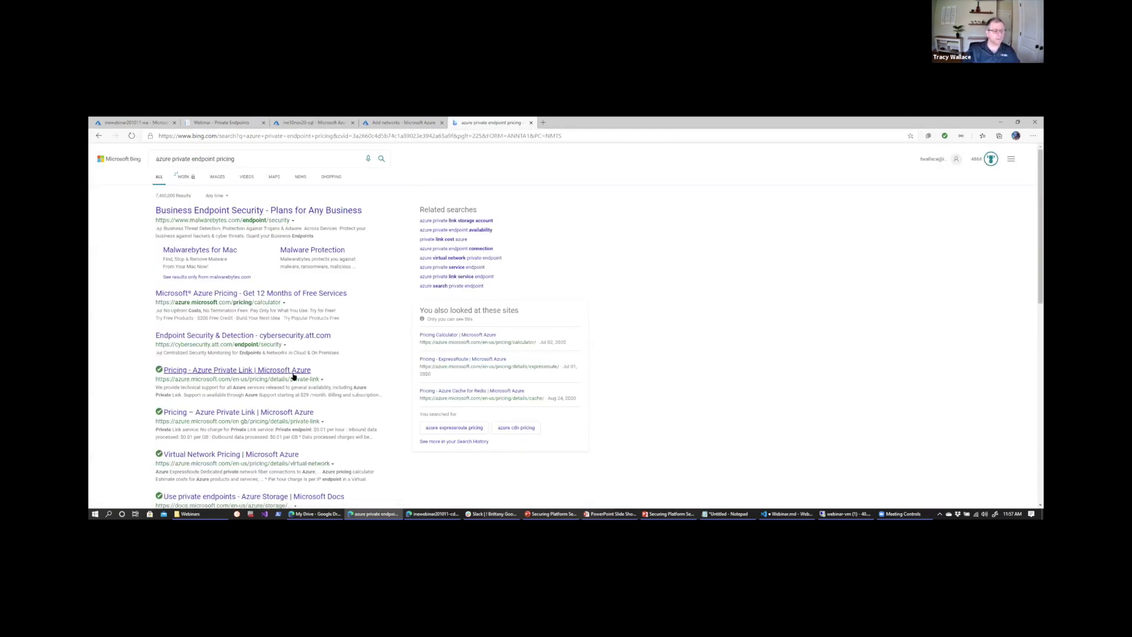
pyautogui.click(292, 371)
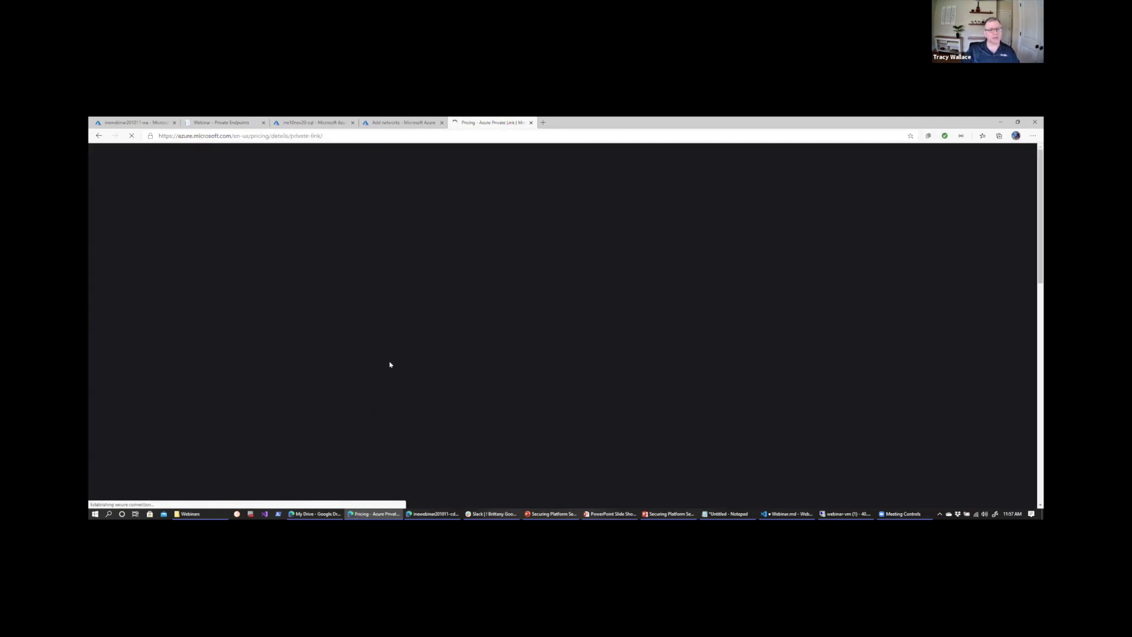
# Scroll to the pricing details: Private Endpoint $0.01 per hour and $0.01 per GB processed
pyautogui.scroll(-1, 394, 349)
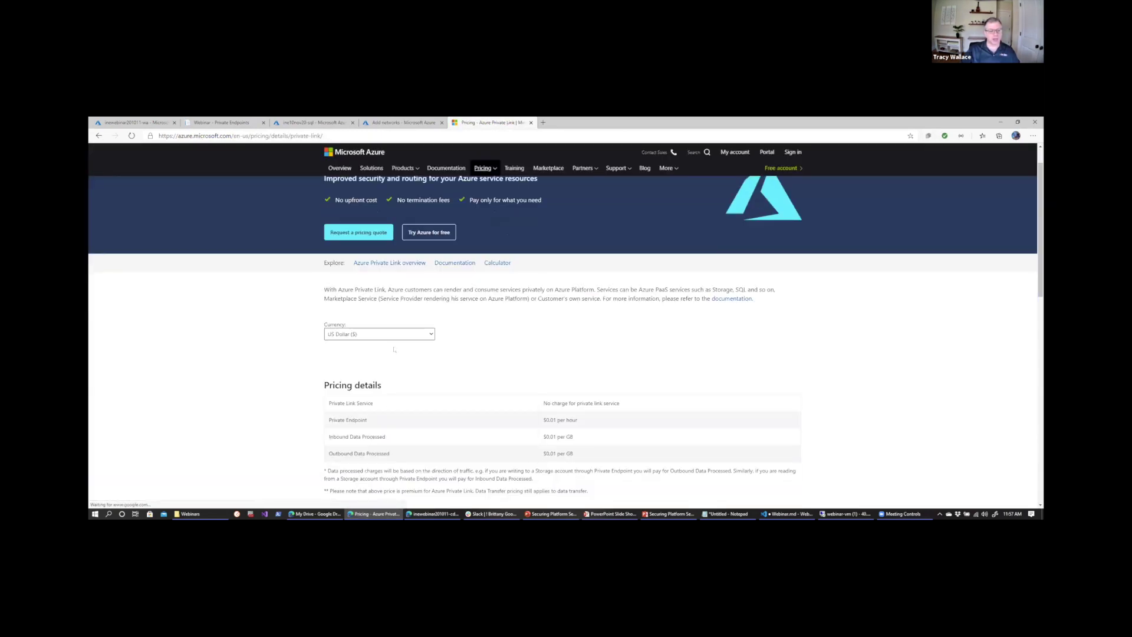
pyautogui.scroll(-1, 394, 349)
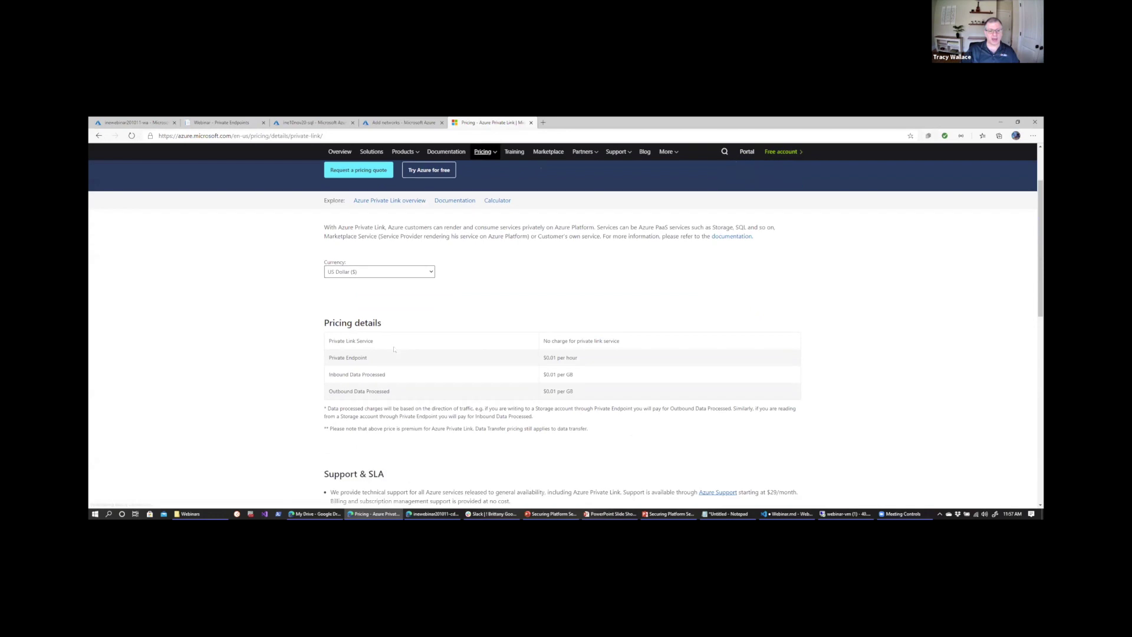
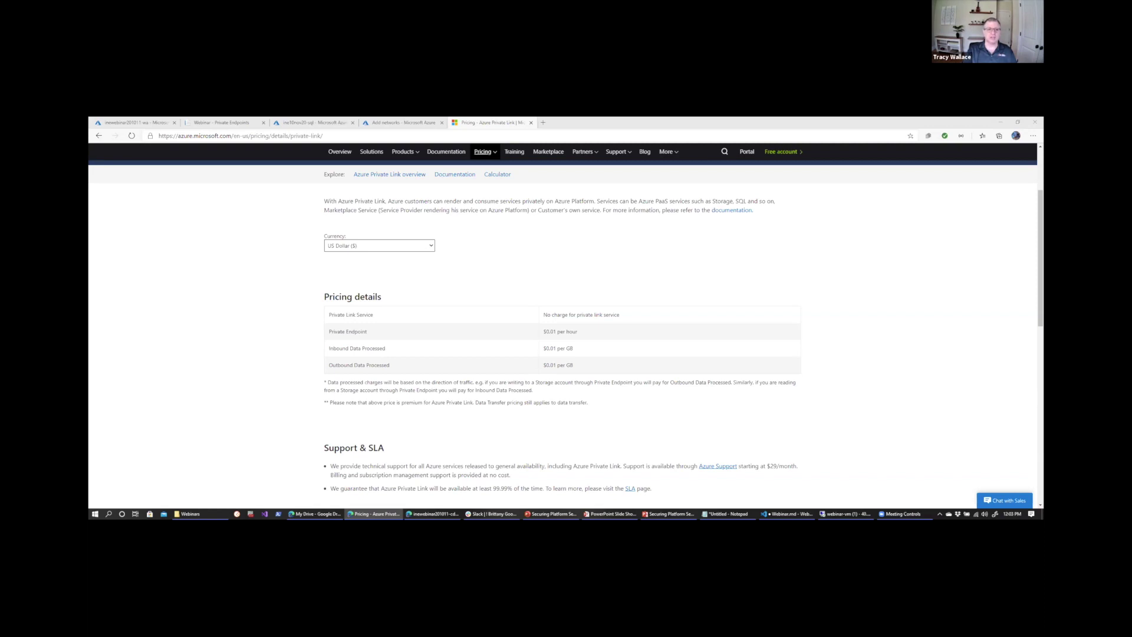
# Search Bing for 'azure private link arm template' from the address bar suggestions
pyautogui.click(330, 137)
pyautogui.write('az')
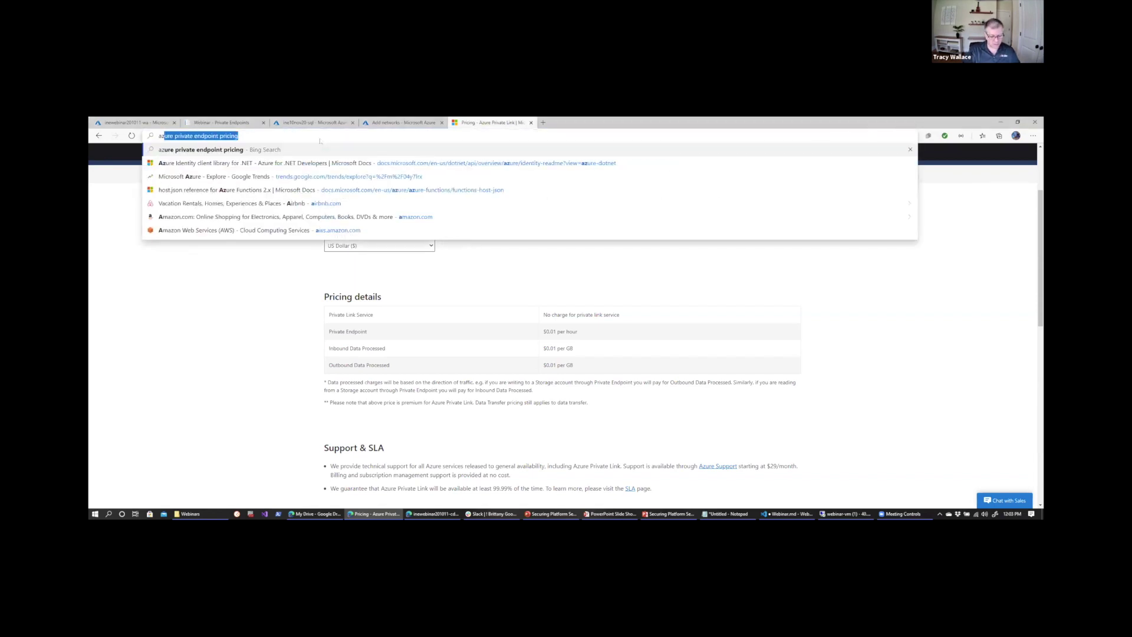
pyautogui.write('ure private link ')
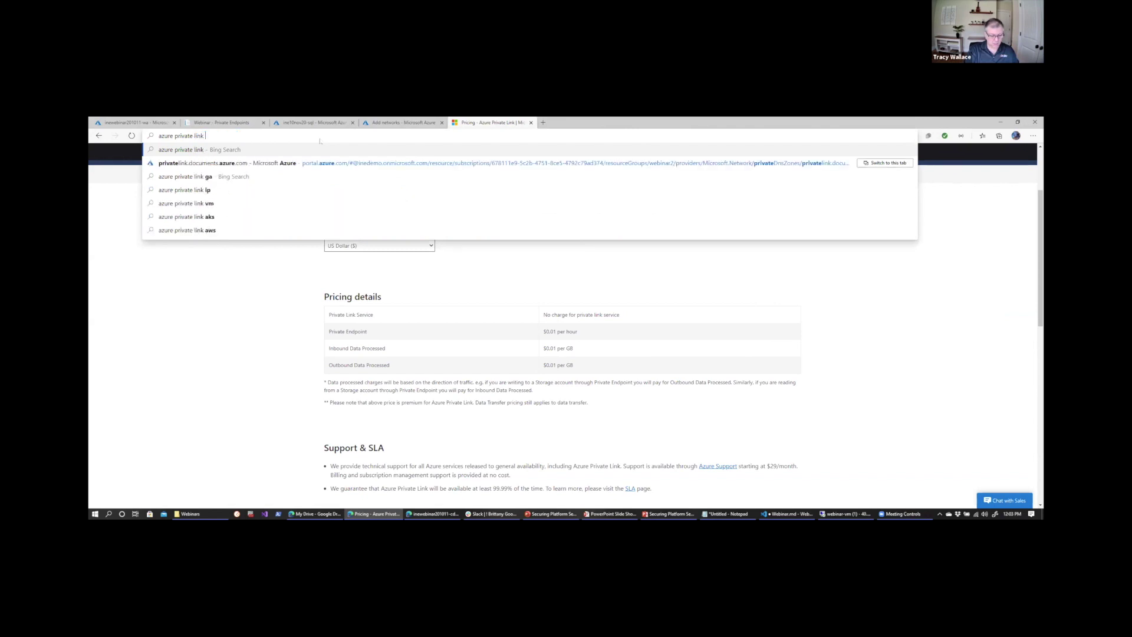
pyautogui.write('arm')
pyautogui.press('Down')
pyautogui.press('Return')
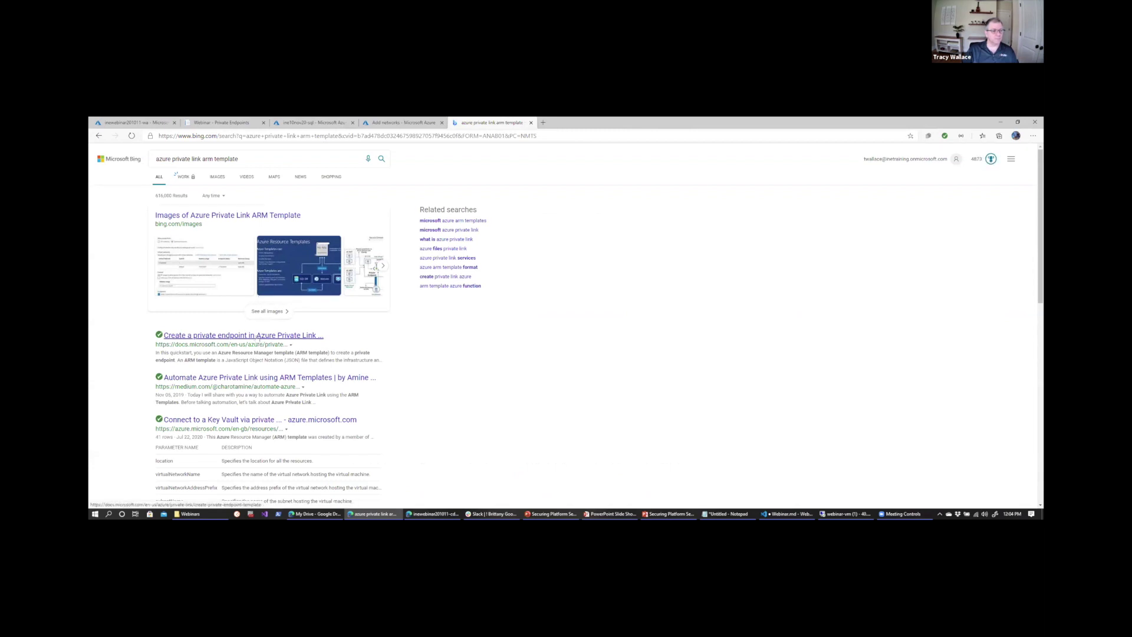
pyautogui.click(266, 377)
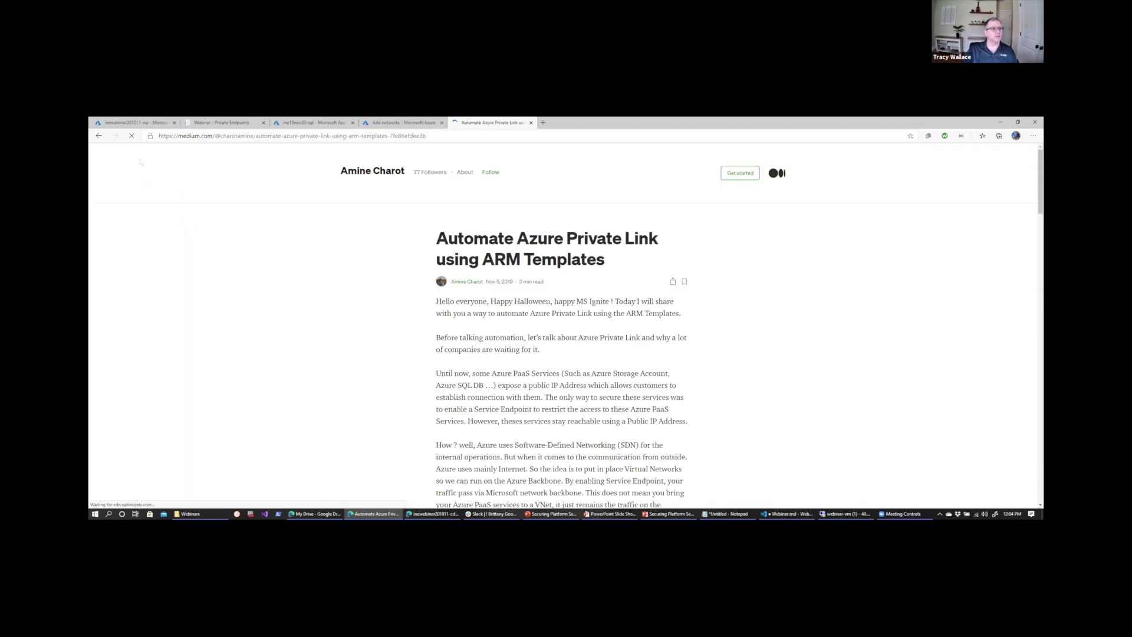
pyautogui.click(98, 135)
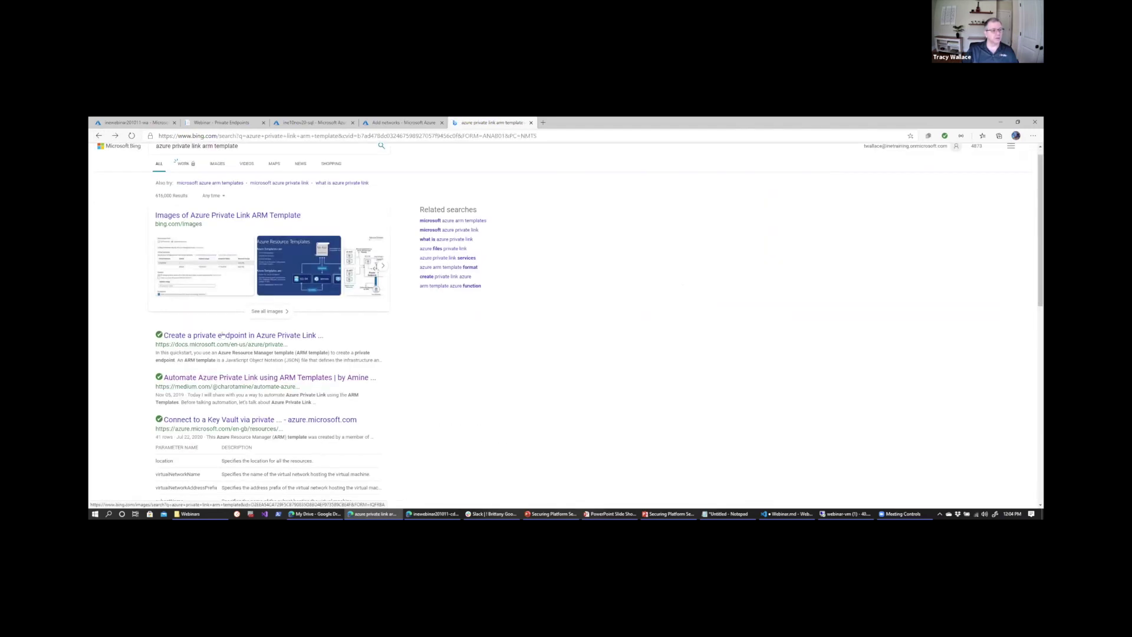